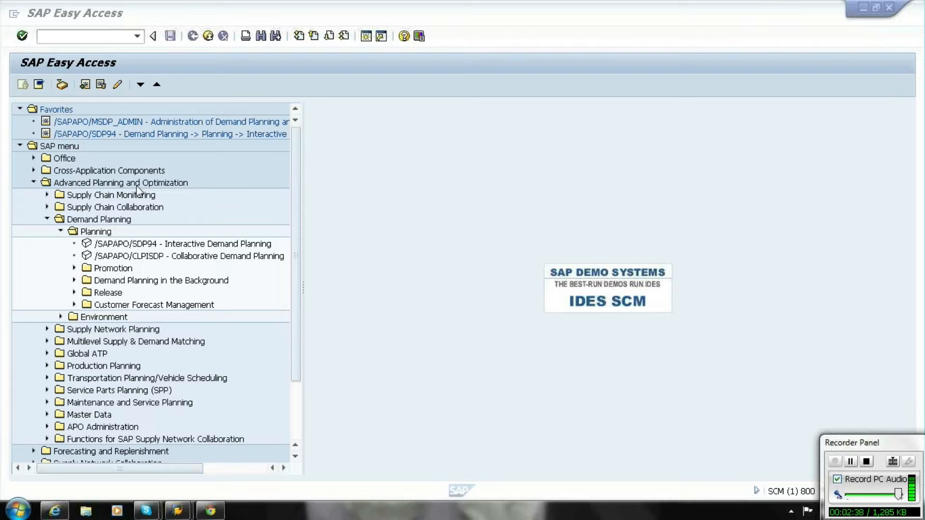
Open the Define Planning Book transaction from the Demand Planning environment's current settings and edit planning book ZAPO1
{"action": "left_click", "coordinate": [61, 317]}
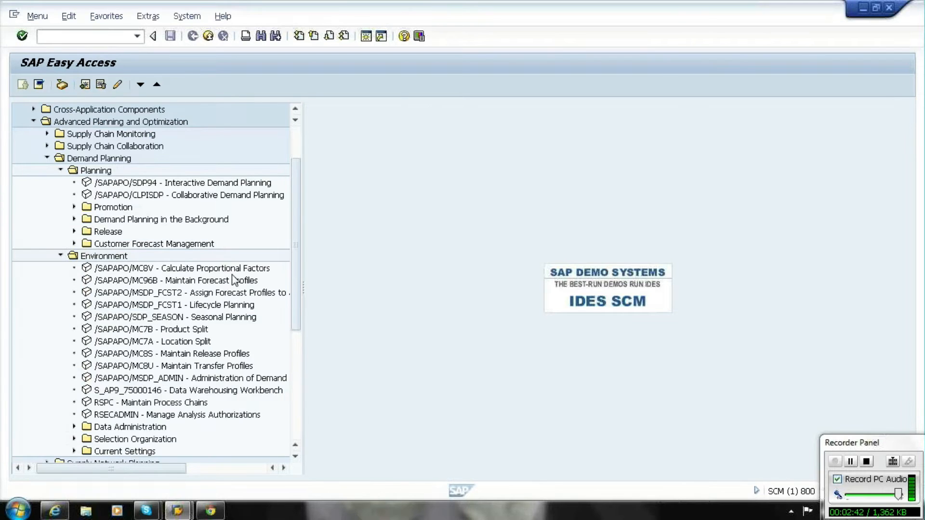
{"action": "left_click_drag", "start_coordinate": [297, 305], "coordinate": [303, 409]}
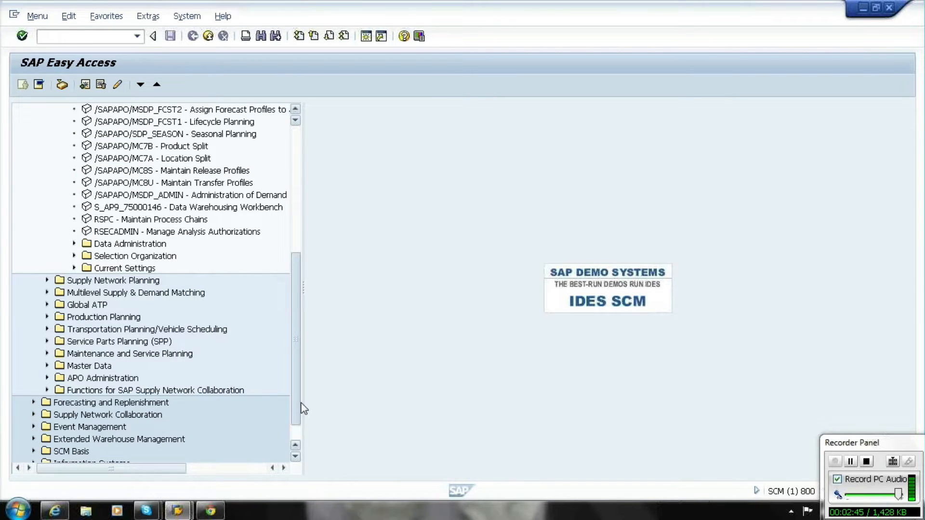
{"action": "left_click", "coordinate": [74, 268]}
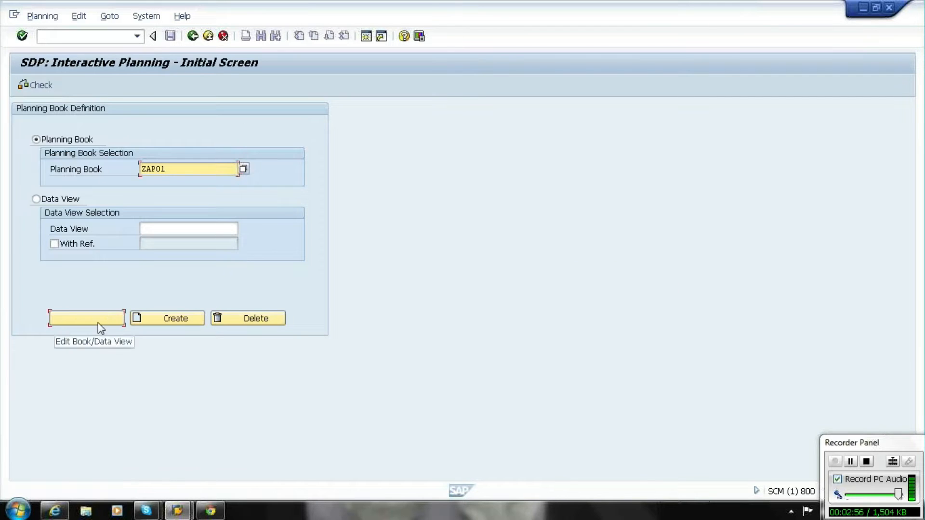
{"action": "left_click", "coordinate": [97, 318]}
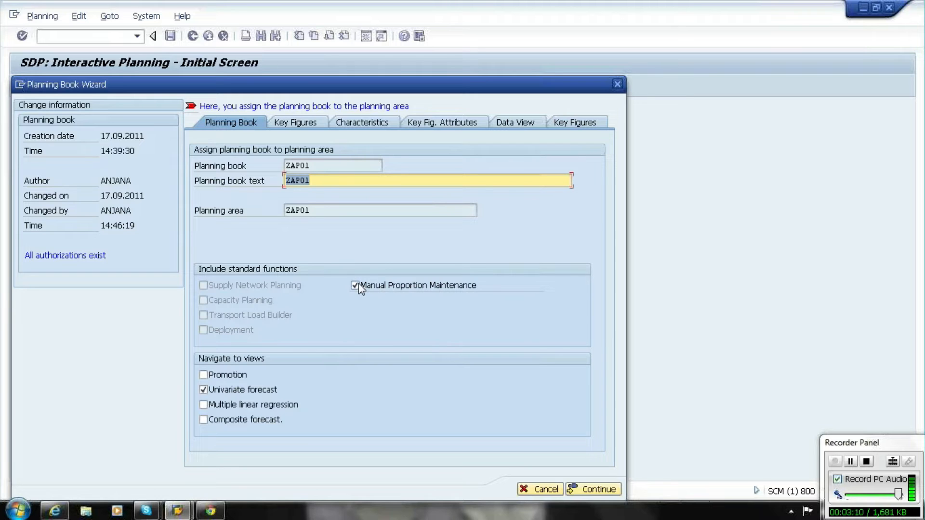
Examine the key figures assigned to the planning book and the InfoObject in the Proportional Factor details
{"action": "left_click", "coordinate": [296, 123]}
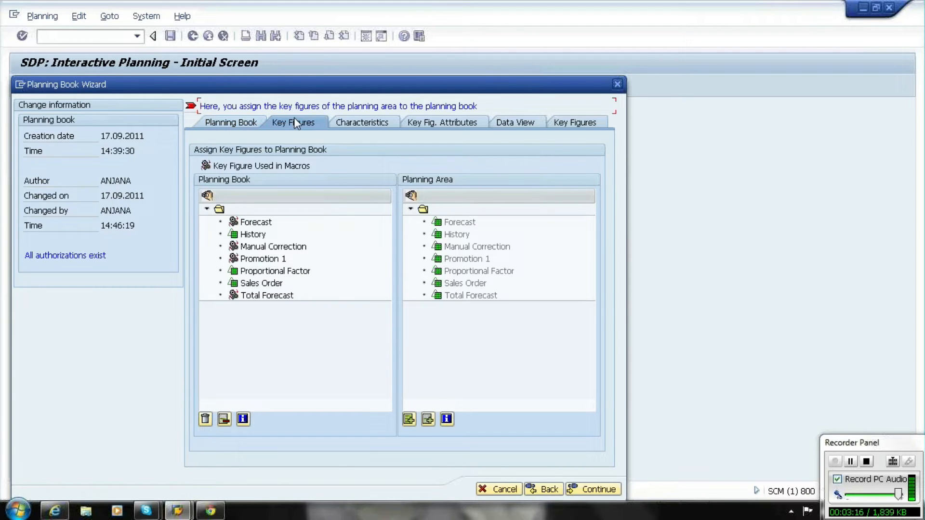
{"action": "left_click", "coordinate": [294, 273]}
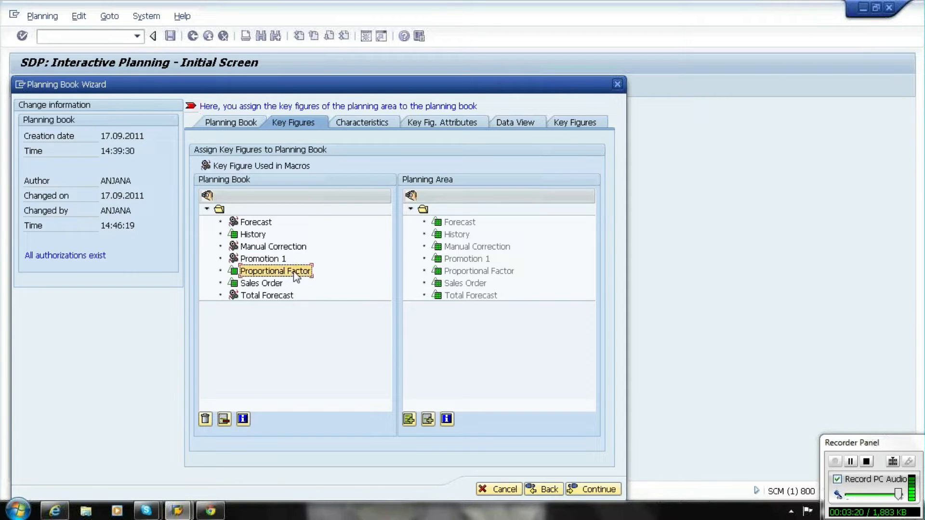
{"action": "double_click", "coordinate": [294, 272]}
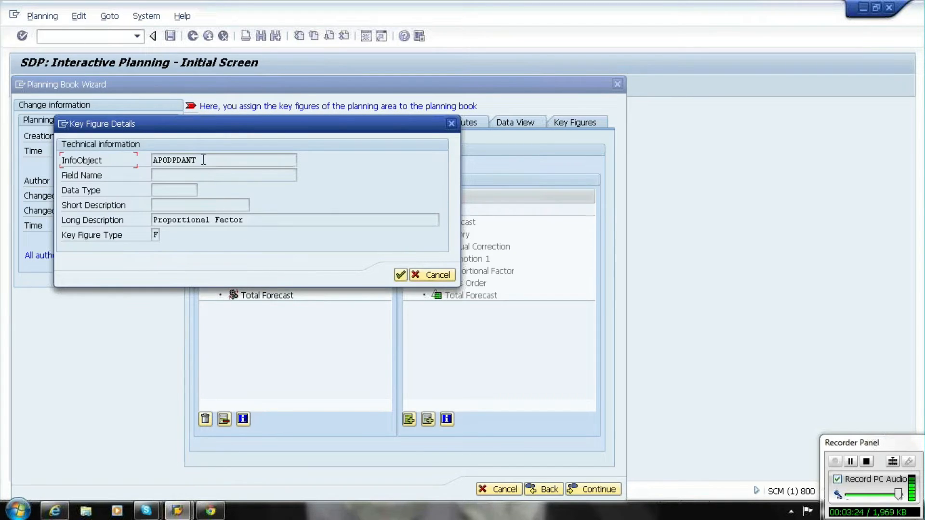
{"action": "left_click_drag", "start_coordinate": [203, 158], "coordinate": [150, 158]}
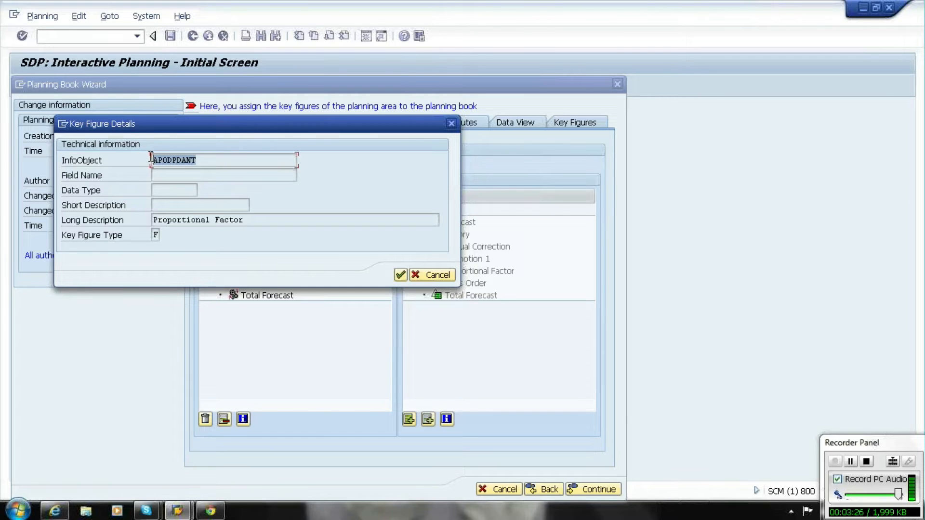
{"action": "left_click", "coordinate": [152, 159]}
{"action": "left_click", "coordinate": [400, 275]}
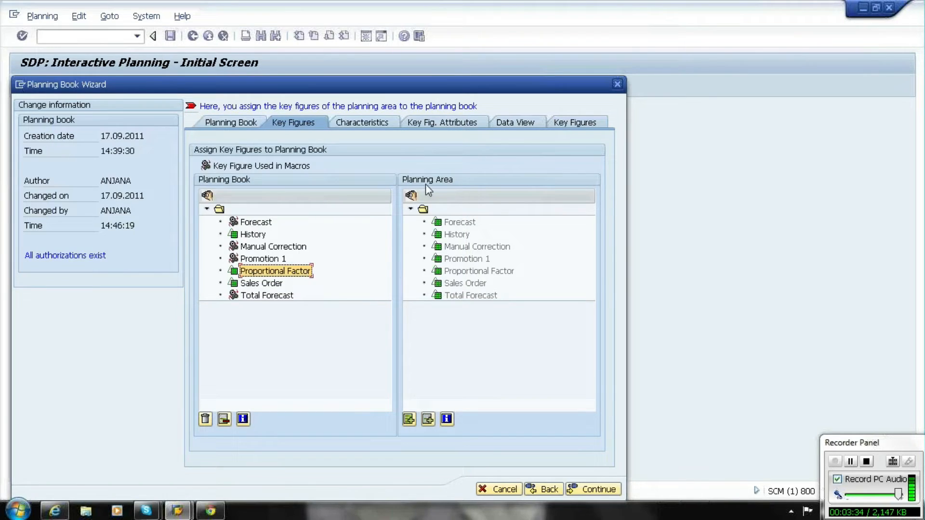
Check the Proportional Factor key figure in the data view's assignment, and leave the planning book definition without changes
{"action": "left_click", "coordinate": [583, 125]}
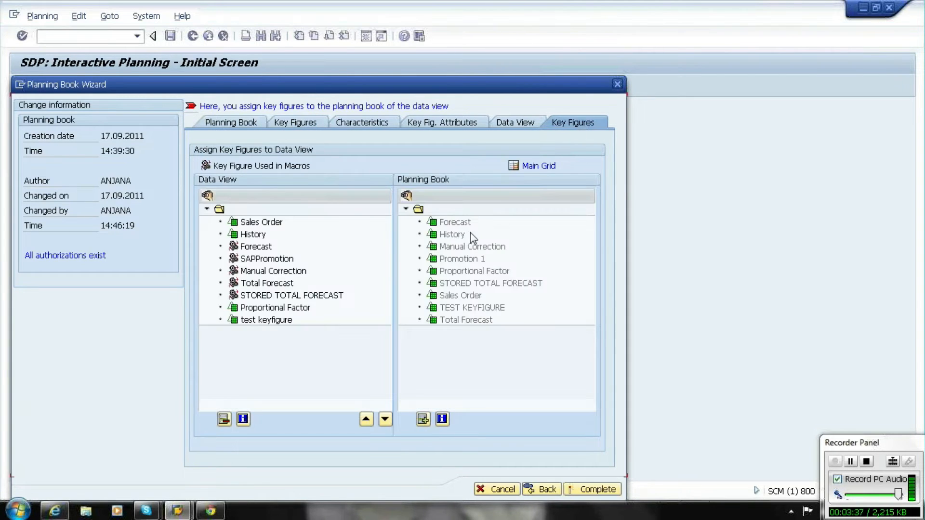
{"action": "left_click", "coordinate": [300, 311]}
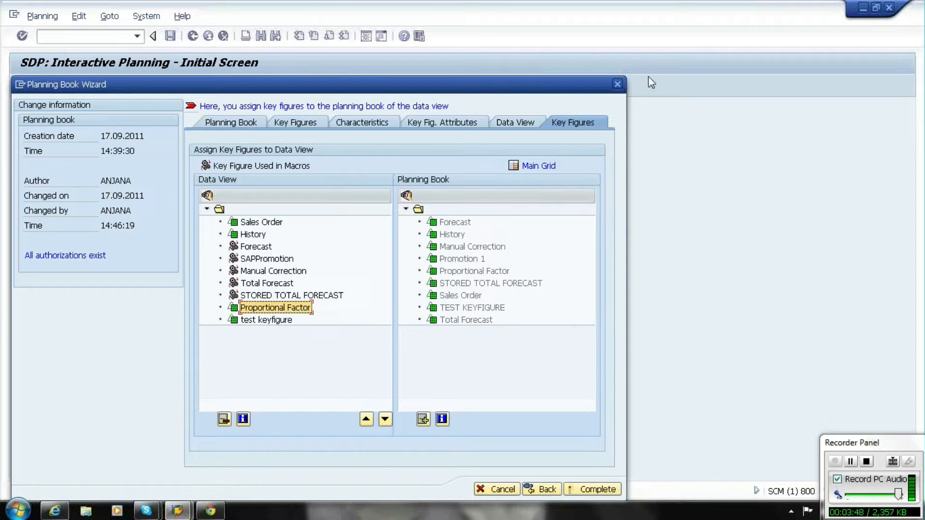
{"action": "left_click", "coordinate": [617, 84]}
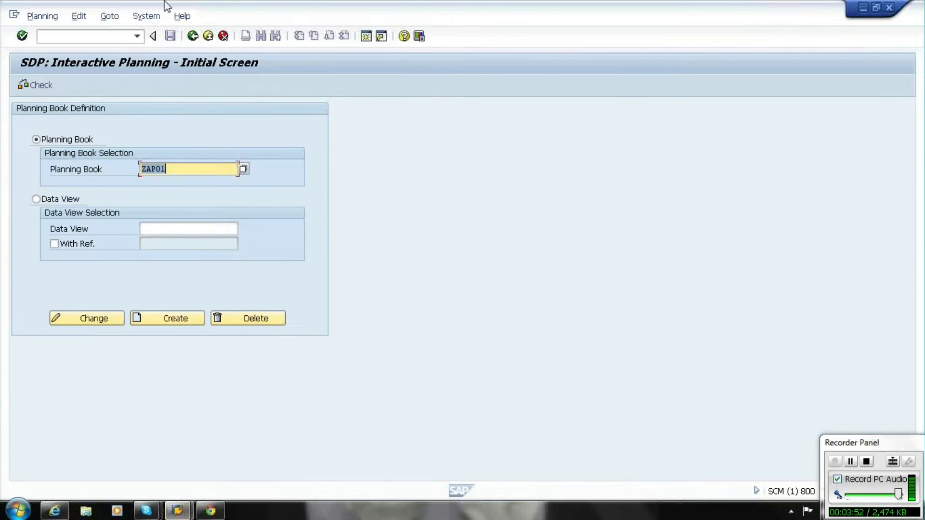
{"action": "left_click", "coordinate": [208, 38]}
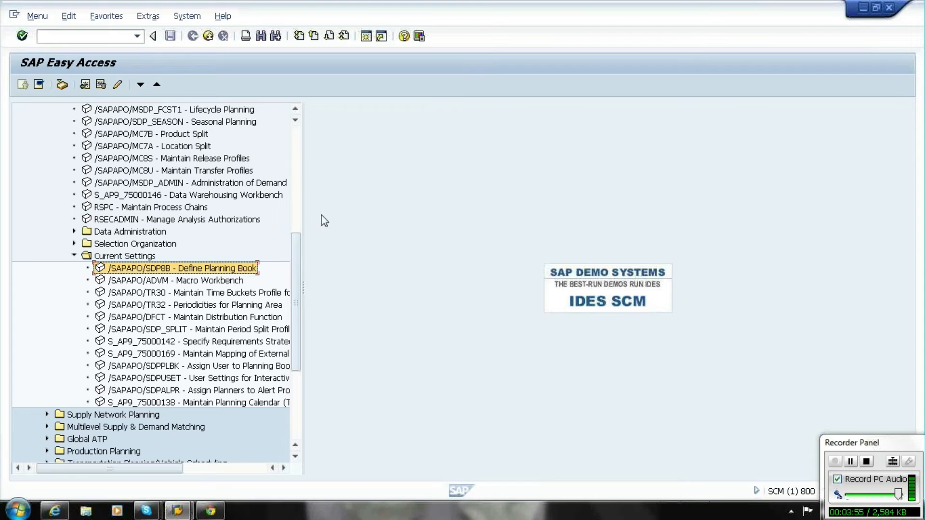
Open planning area ZAPO1 for change from the Demand Planning administration and show its key figure aggregation settings
{"action": "left_click", "coordinate": [298, 151]}
{"action": "double_click", "coordinate": [193, 123]}
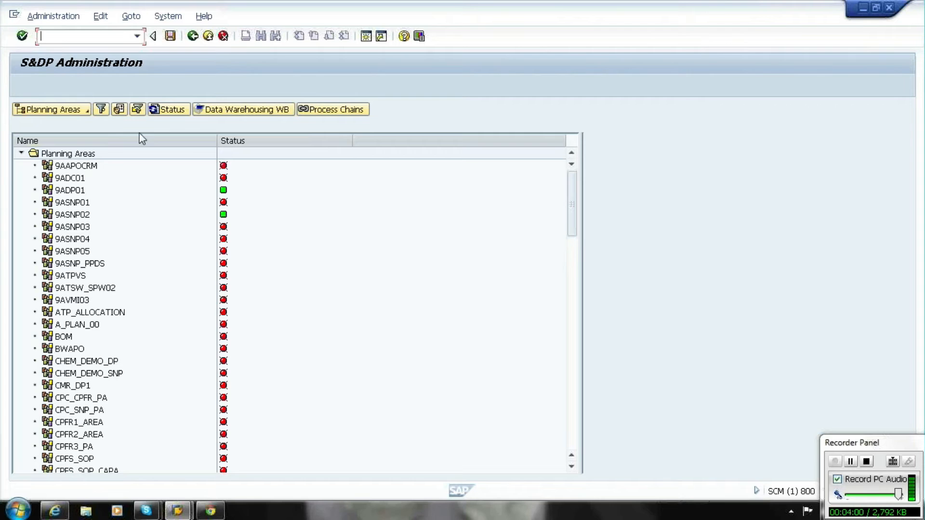
{"action": "left_click_drag", "start_coordinate": [574, 216], "coordinate": [575, 430]}
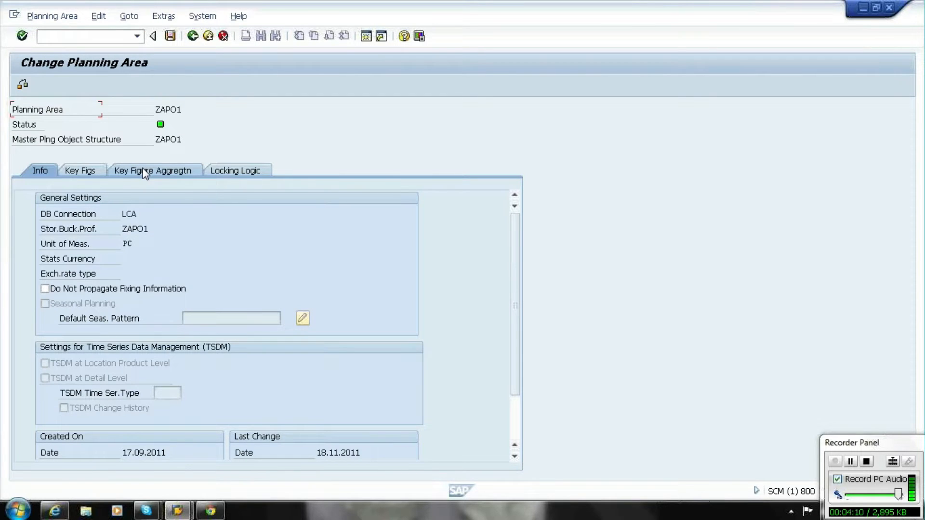
{"action": "left_click", "coordinate": [146, 172]}
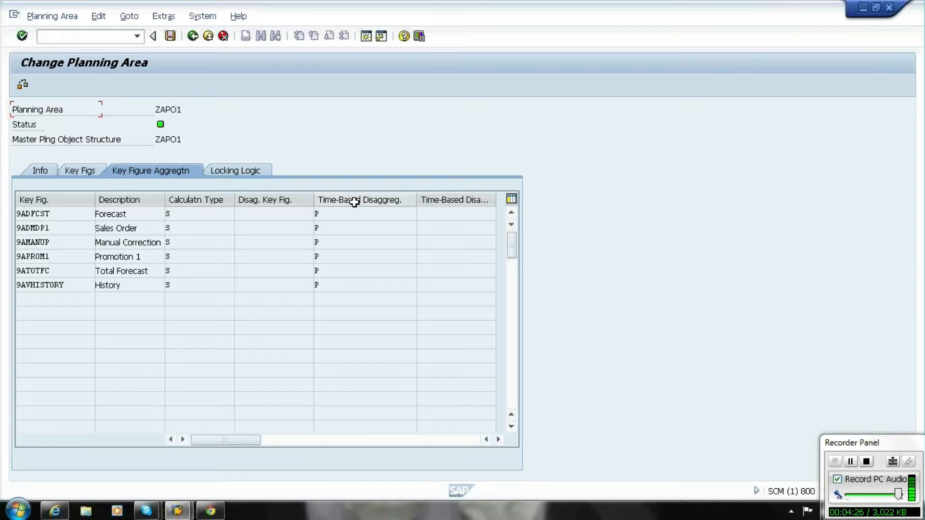
Open interactive demand planning in a new session with the command /o/sapapo/sdp94
{"action": "left_click", "coordinate": [93, 38]}
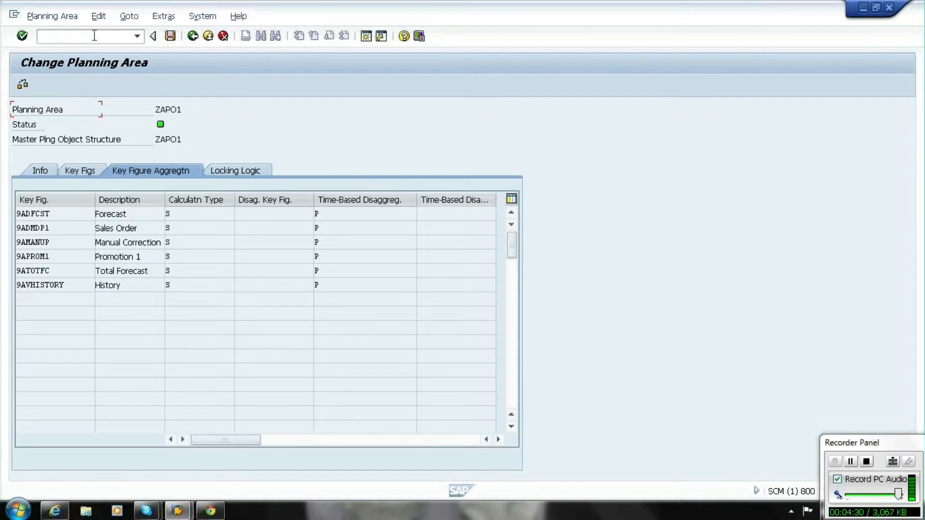
{"action": "type", "text": "/o/sapapo/"}
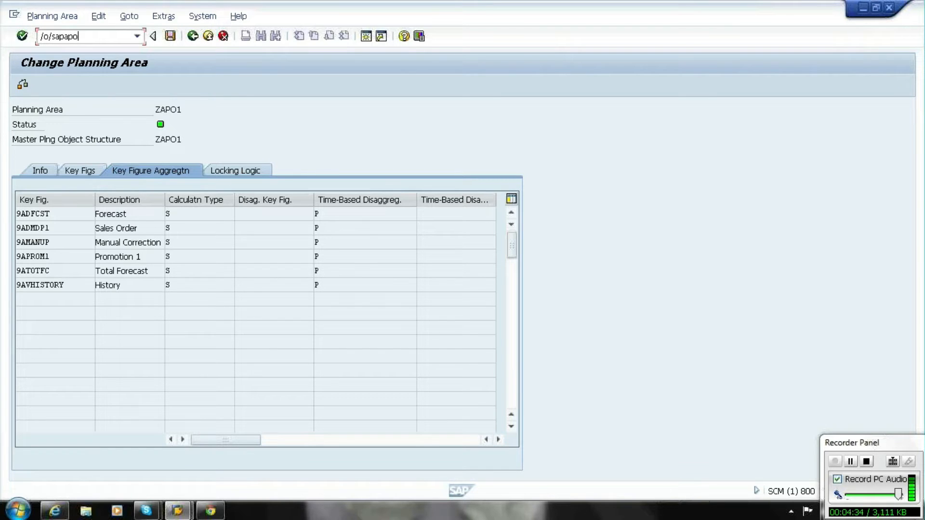
{"action": "type", "text": "sdp94"}
{"action": "key", "text": "Return"}
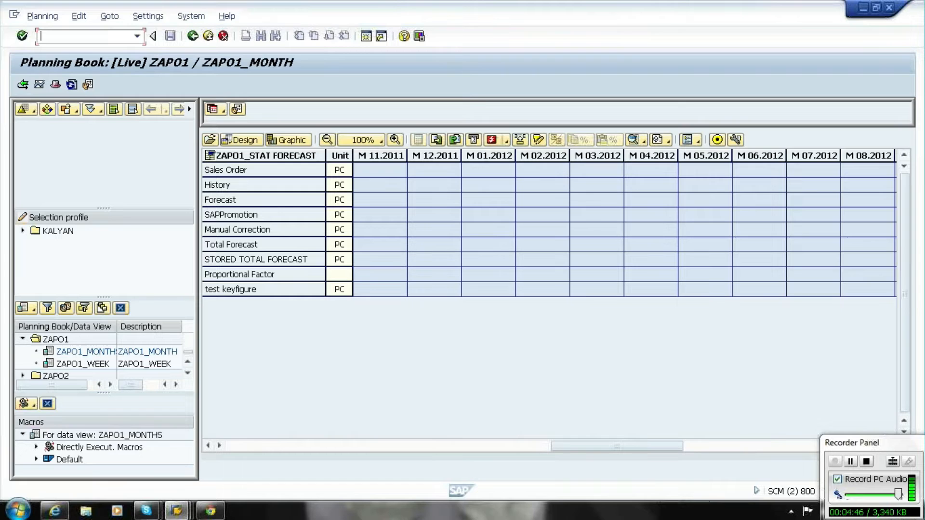
Select objects by APO Product for planning version 000 and load their data in the ZAPO1_MONTH data view
{"action": "left_click", "coordinate": [47, 113]}
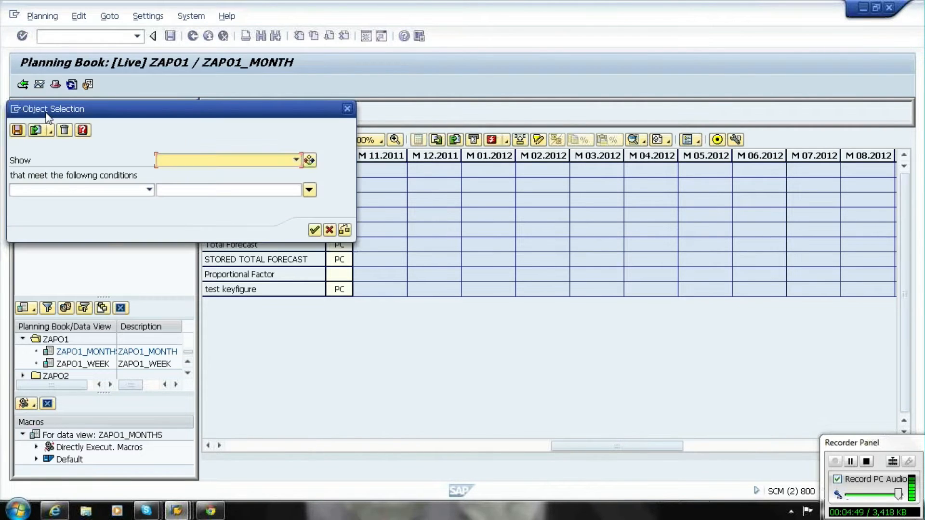
{"action": "left_click", "coordinate": [212, 165]}
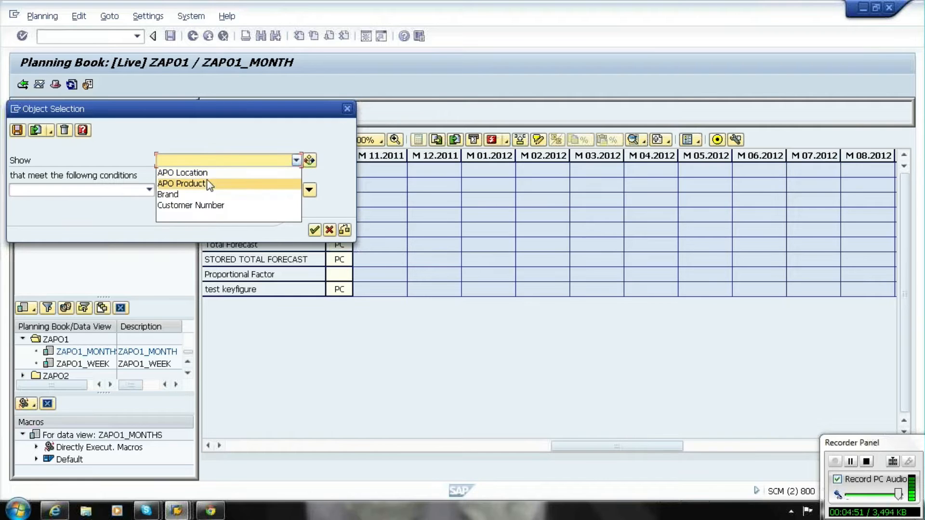
{"action": "left_click", "coordinate": [206, 182]}
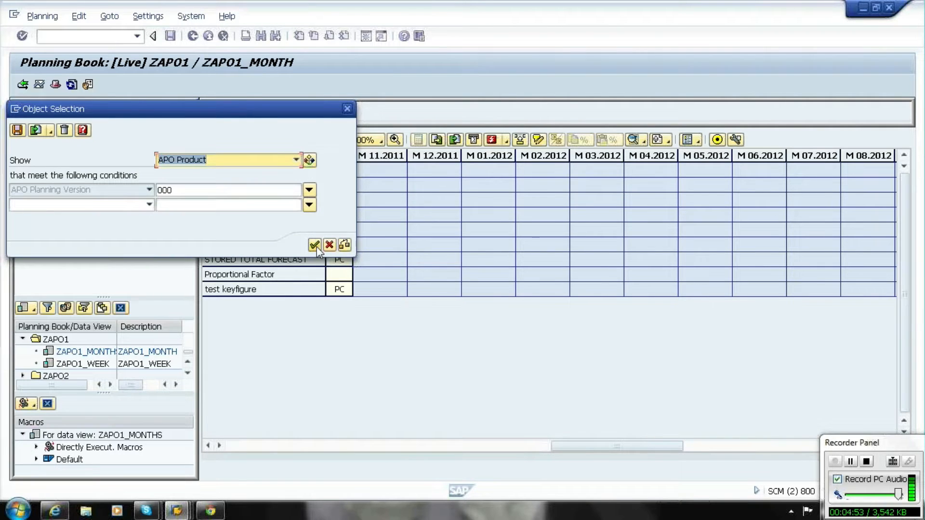
{"action": "left_click", "coordinate": [316, 247]}
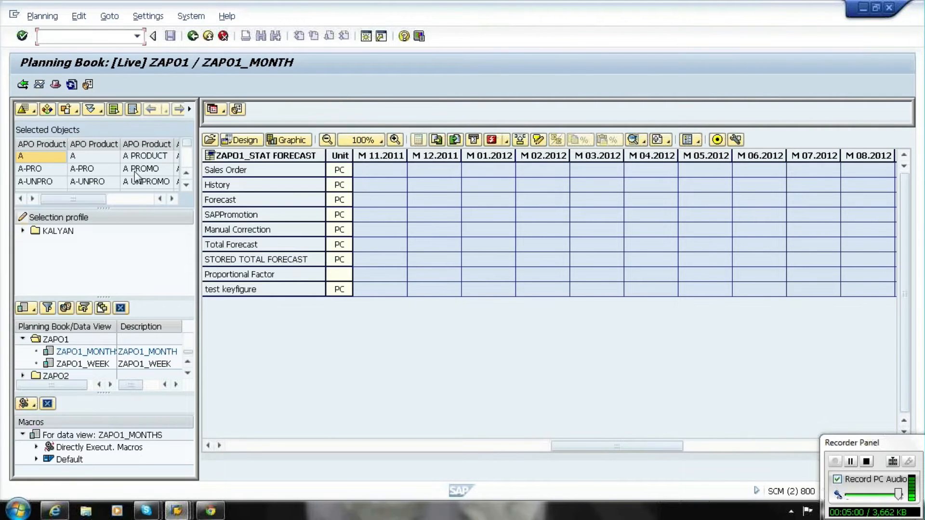
{"action": "left_click", "coordinate": [210, 141]}
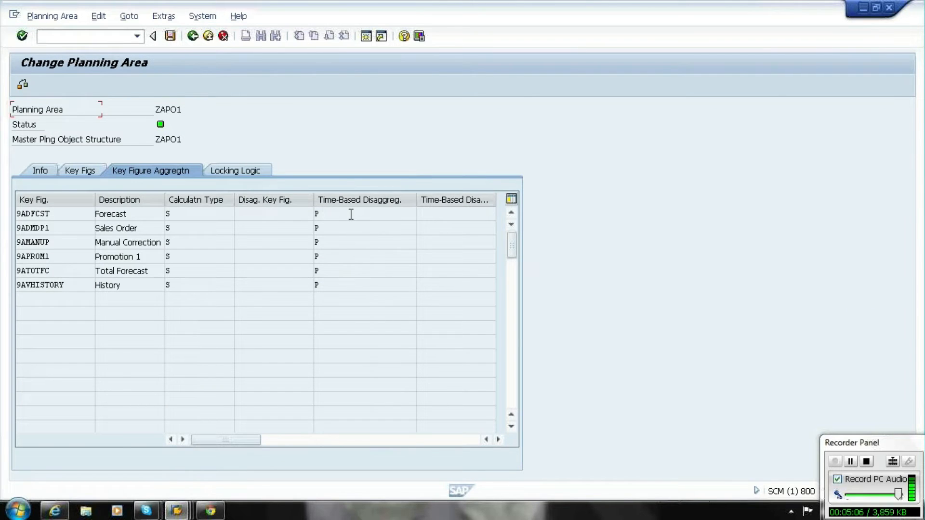
{"action": "key", "text": "alt+Tab"}
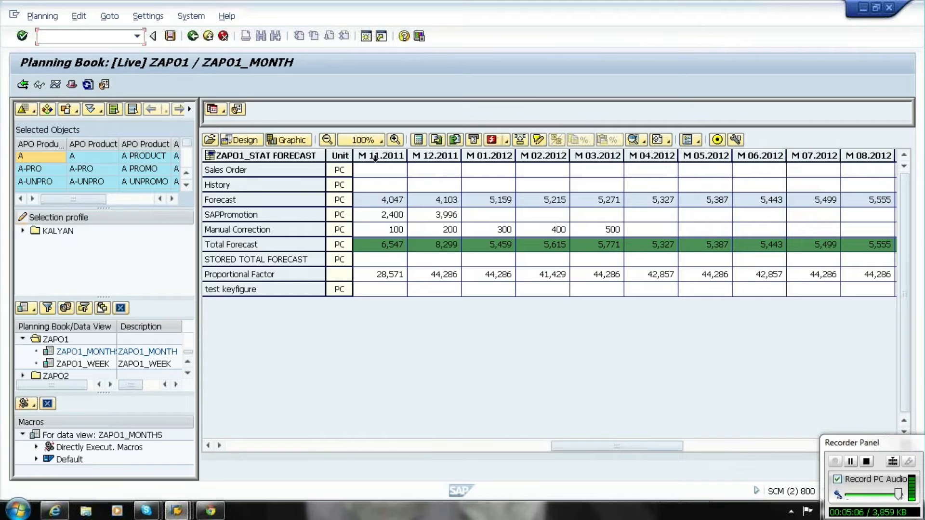
Switch to the ZAPO1_WEEK data view and load the weekly data for product A
{"action": "double_click", "coordinate": [103, 365]}
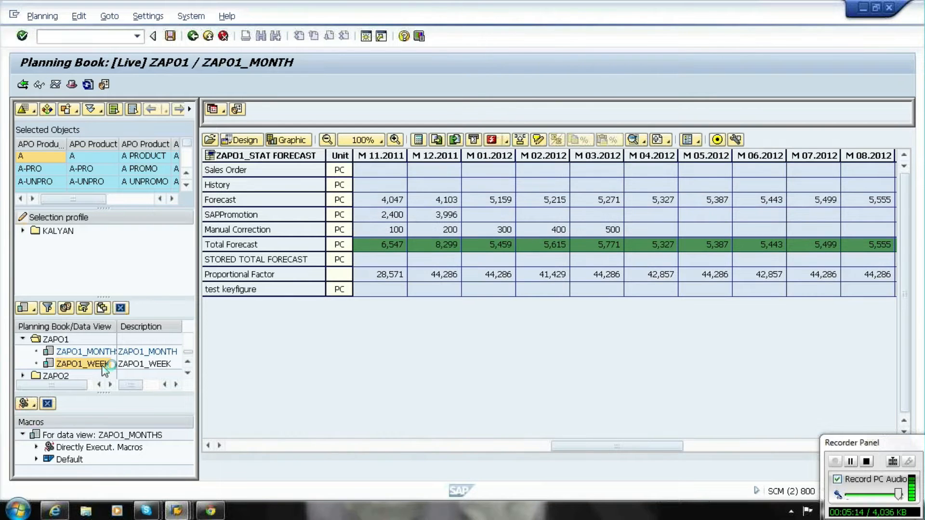
{"action": "left_click", "coordinate": [183, 266]}
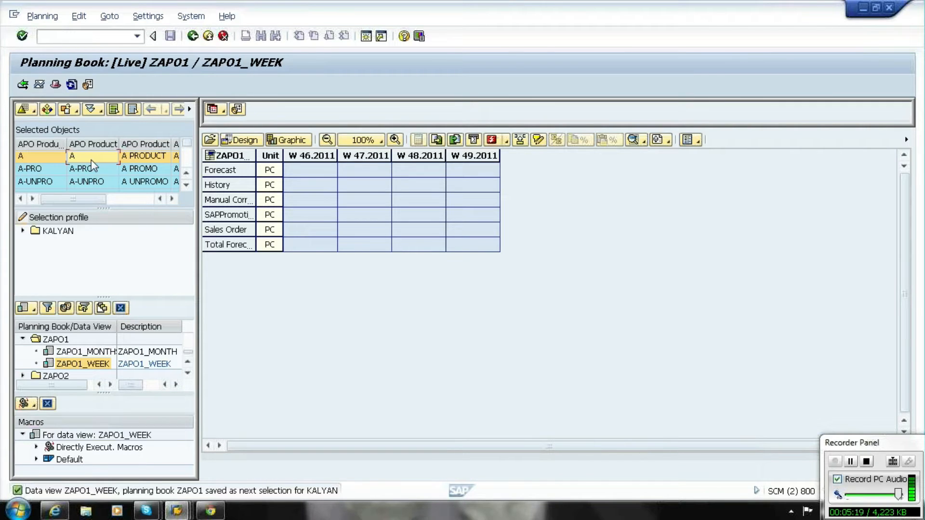
{"action": "double_click", "coordinate": [91, 160]}
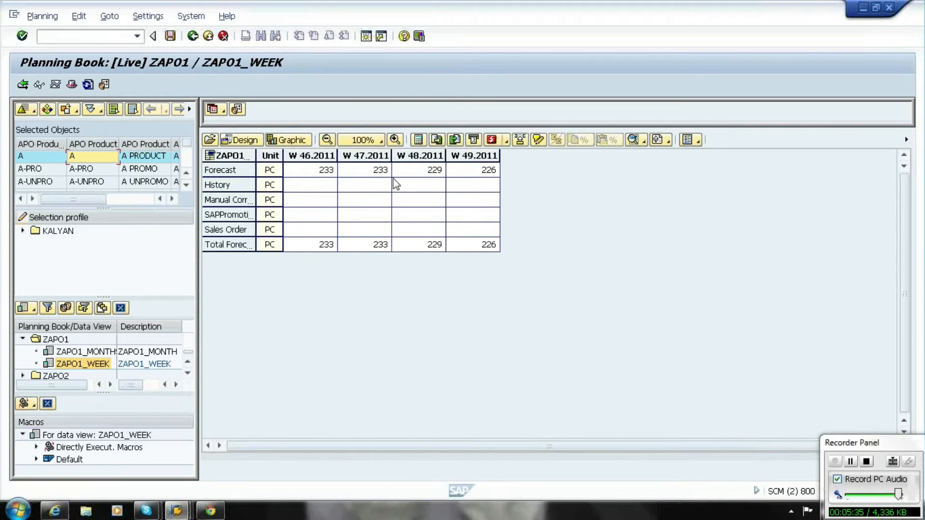
Return to the planning area session and examine the available time-based disaggregation types for the Forecast key figure
{"action": "key", "text": "alt+Tab"}
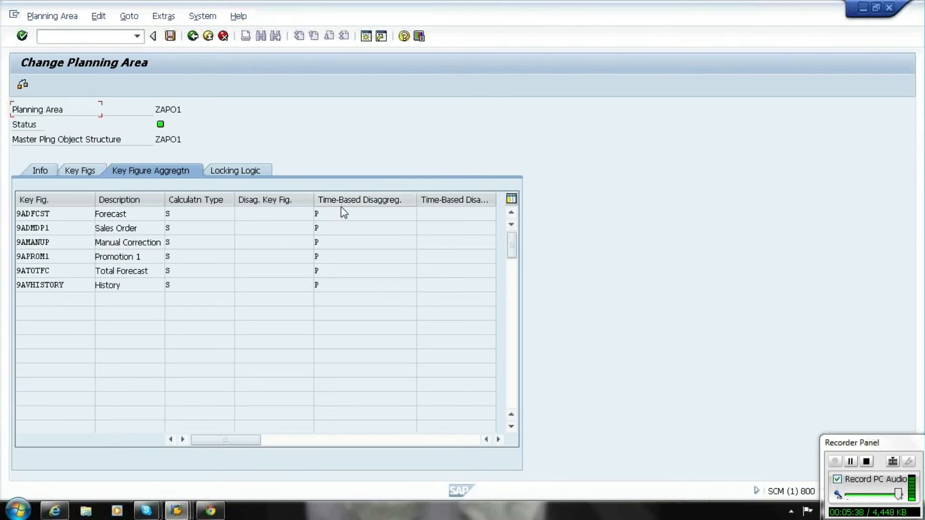
{"action": "left_click", "coordinate": [319, 214]}
{"action": "left_click", "coordinate": [422, 214]}
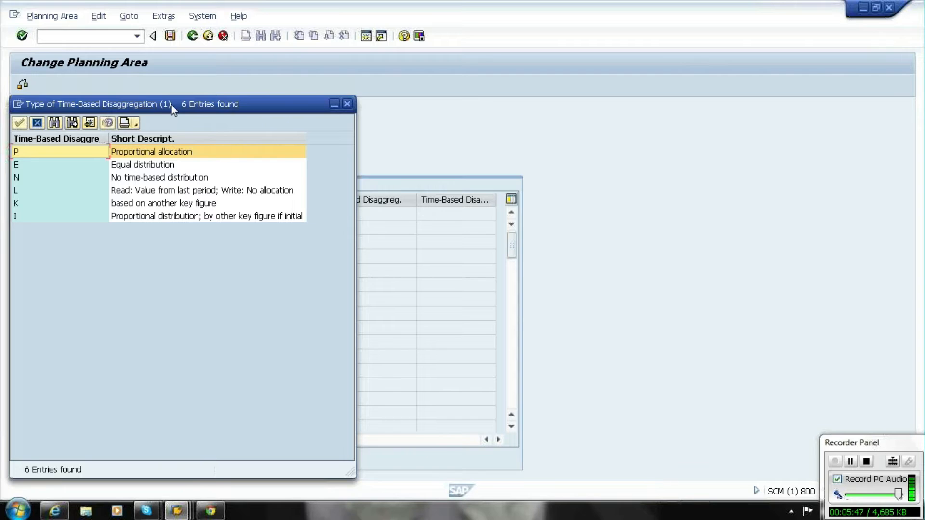
{"action": "left_click_drag", "start_coordinate": [172, 107], "coordinate": [677, 69]}
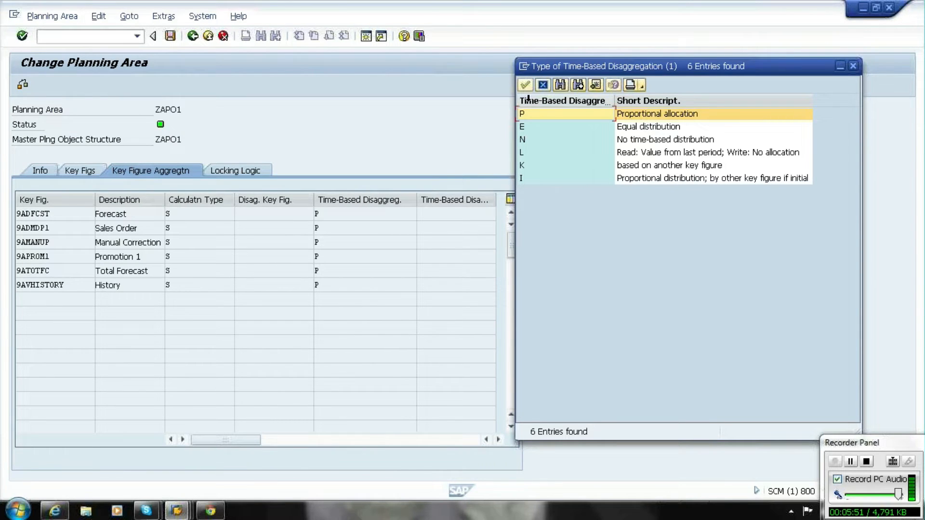
{"action": "left_click", "coordinate": [543, 84]}
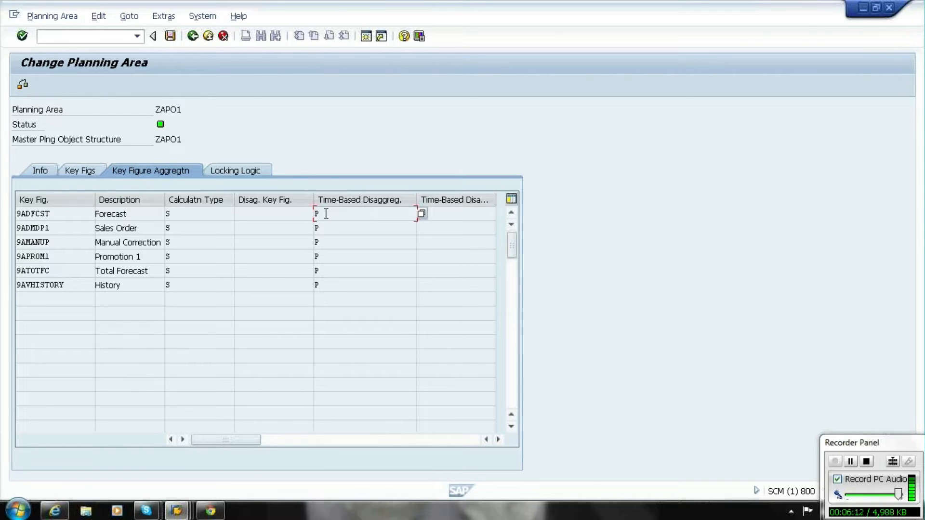
Clear and re-enter P as the Forecast key figure's time-based disaggregation, and switch back to the weekly planning book
{"action": "key", "text": "Delete"}
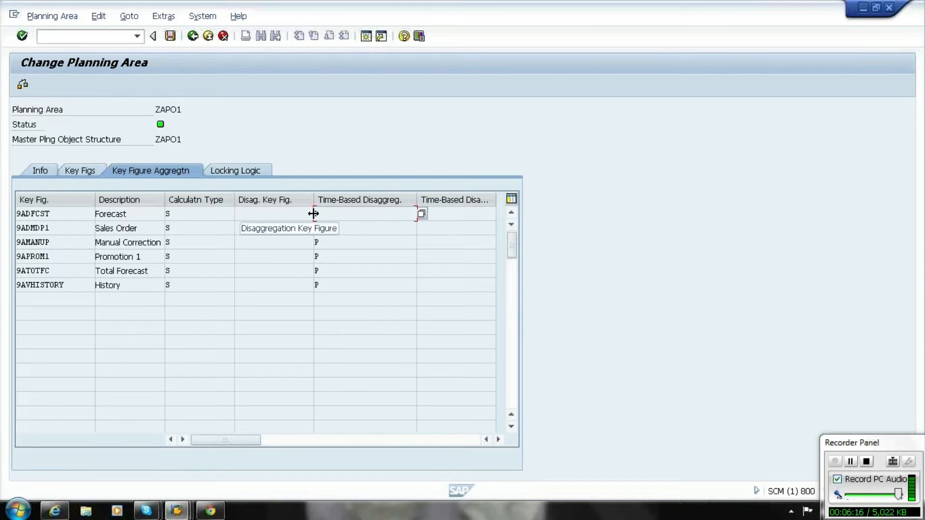
{"action": "type", "text": "P"}
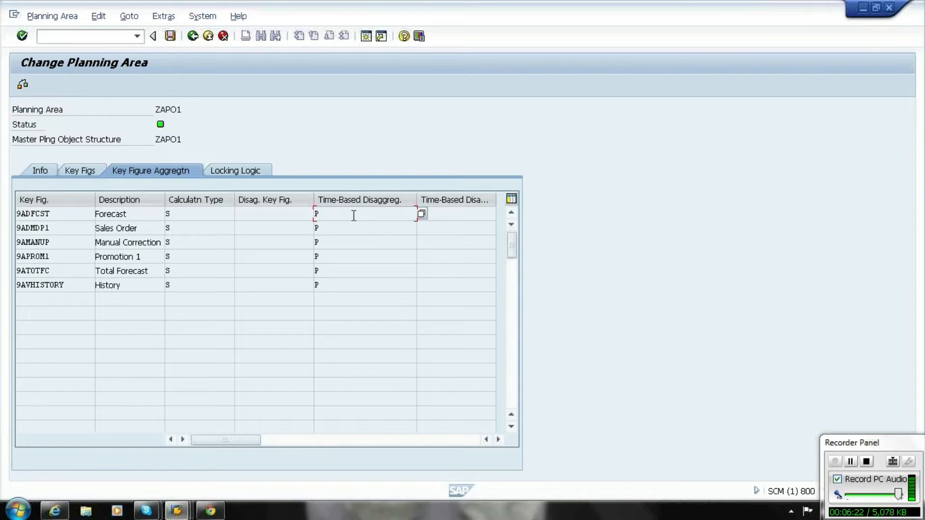
{"action": "left_click", "coordinate": [198, 215]}
{"action": "key", "text": "alt+Tab"}
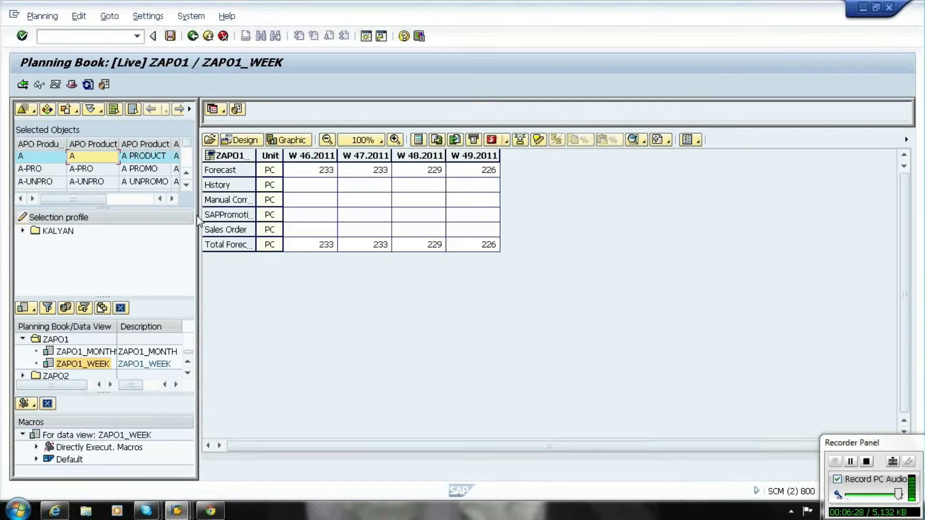
Switch to the ZAPO1_MONTH data view, saving the changed data, and load the monthly data for all selected products
{"action": "double_click", "coordinate": [85, 356]}
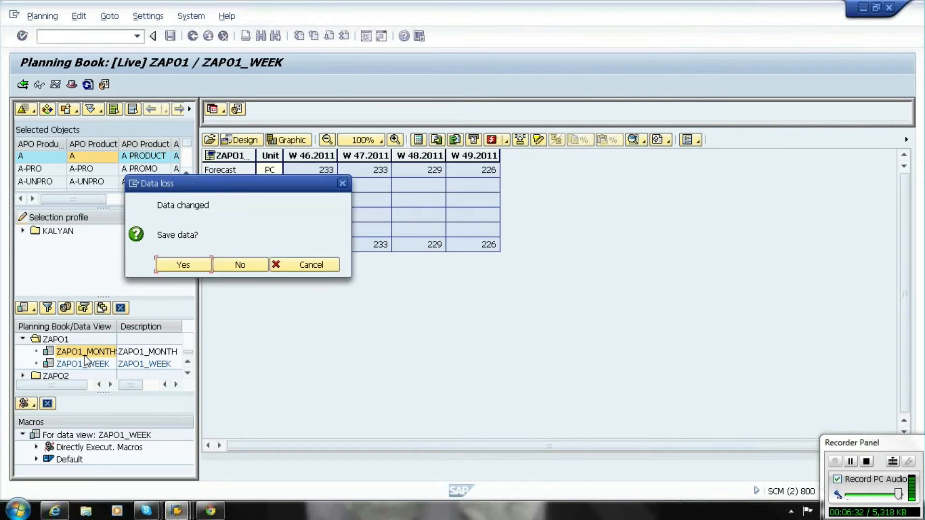
{"action": "left_click", "coordinate": [183, 264]}
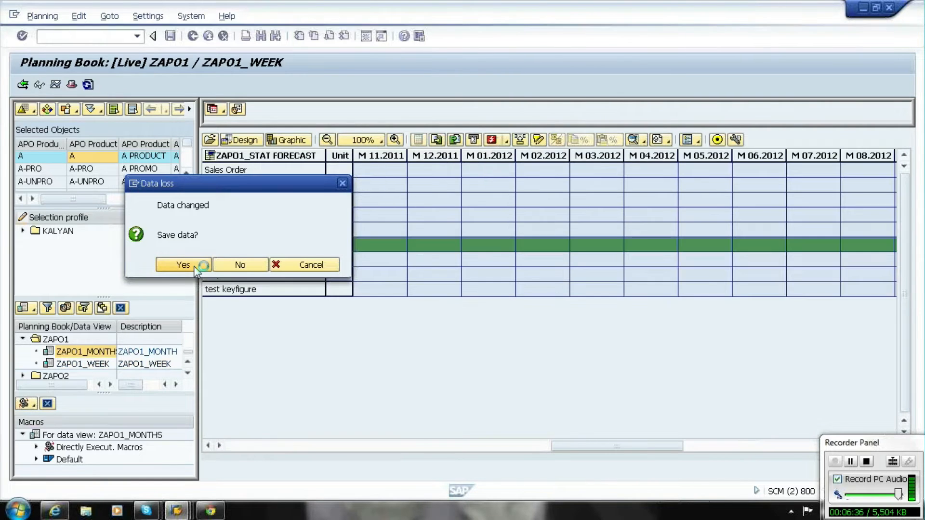
{"action": "left_click", "coordinate": [116, 111]}
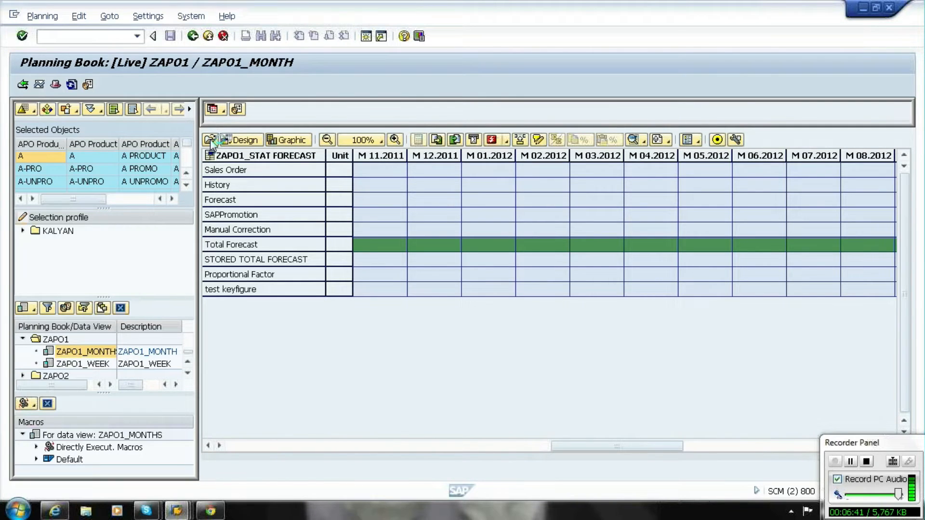
{"action": "left_click", "coordinate": [211, 140]}
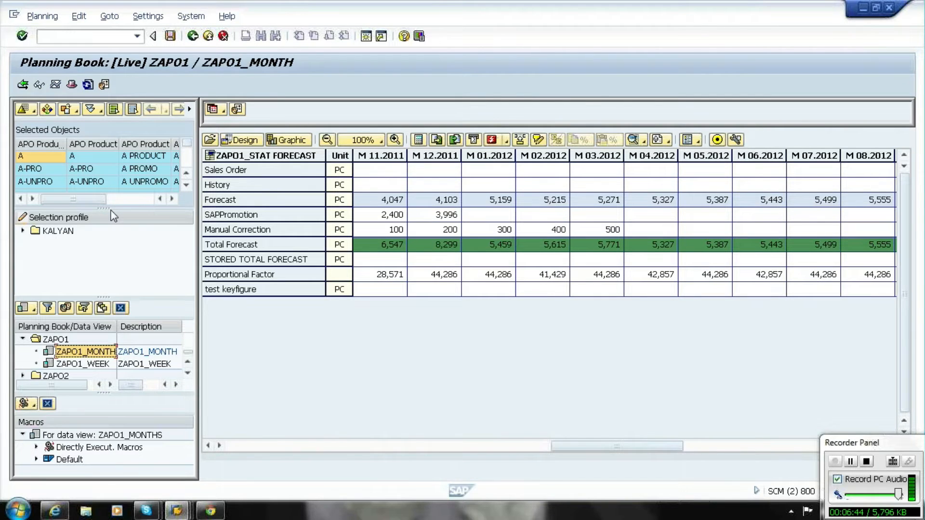
{"action": "left_click_drag", "start_coordinate": [110, 211], "coordinate": [111, 251]}
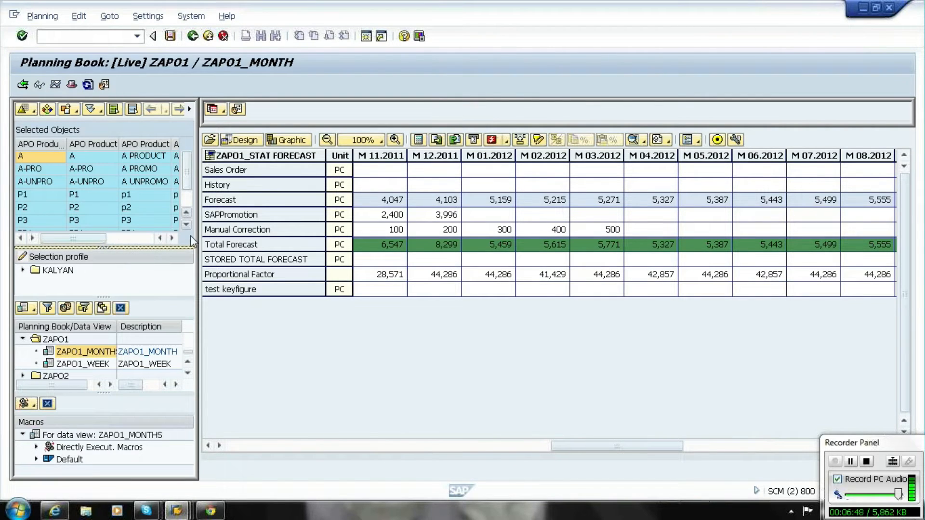
Add APO Product with its text to the header information and display the details for all products
{"action": "left_click", "coordinate": [236, 109]}
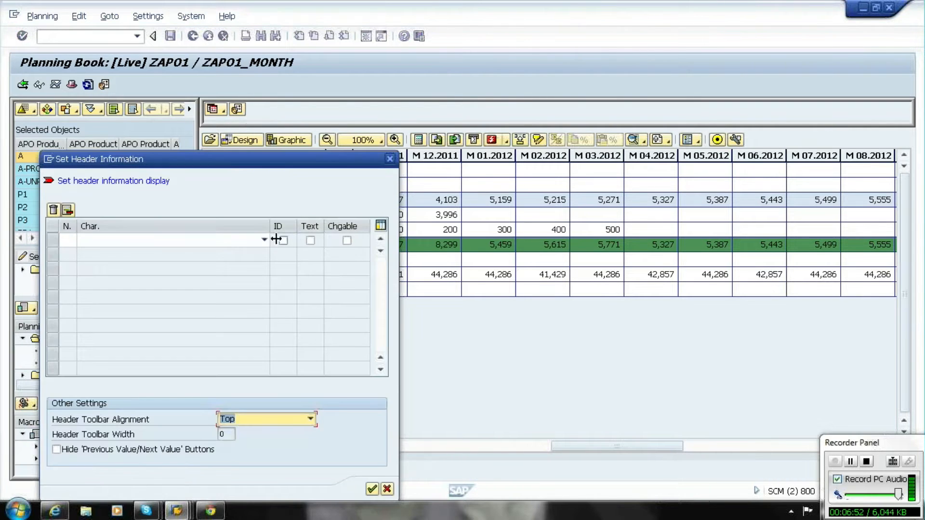
{"action": "left_click", "coordinate": [264, 239]}
{"action": "left_click", "coordinate": [226, 272]}
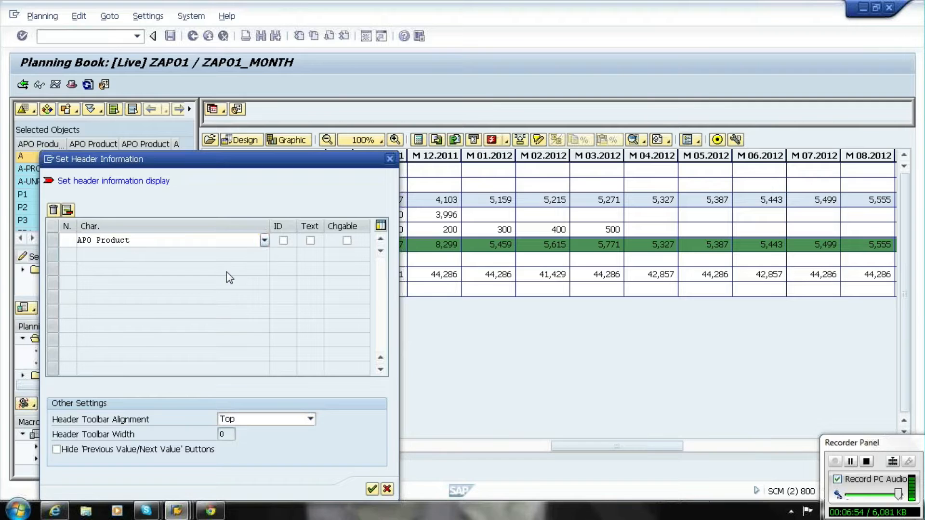
{"action": "left_click", "coordinate": [310, 240]}
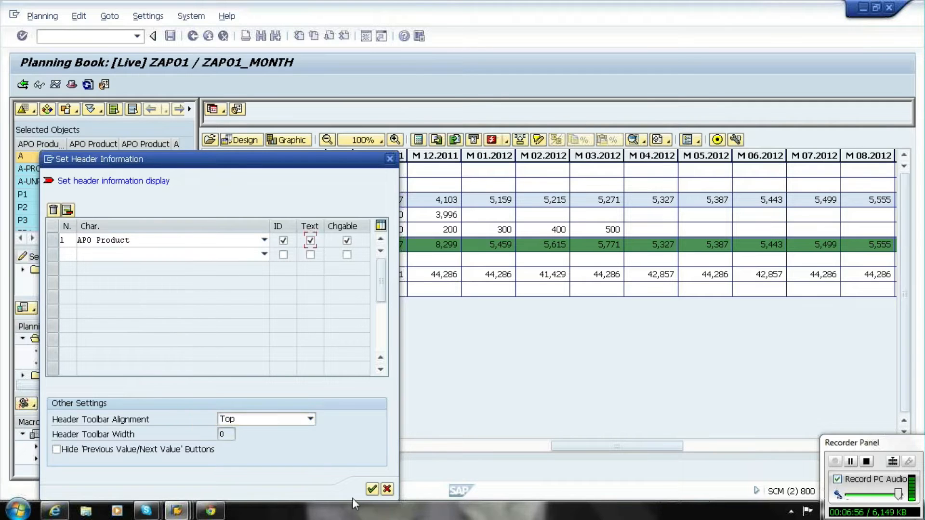
{"action": "left_click", "coordinate": [372, 489]}
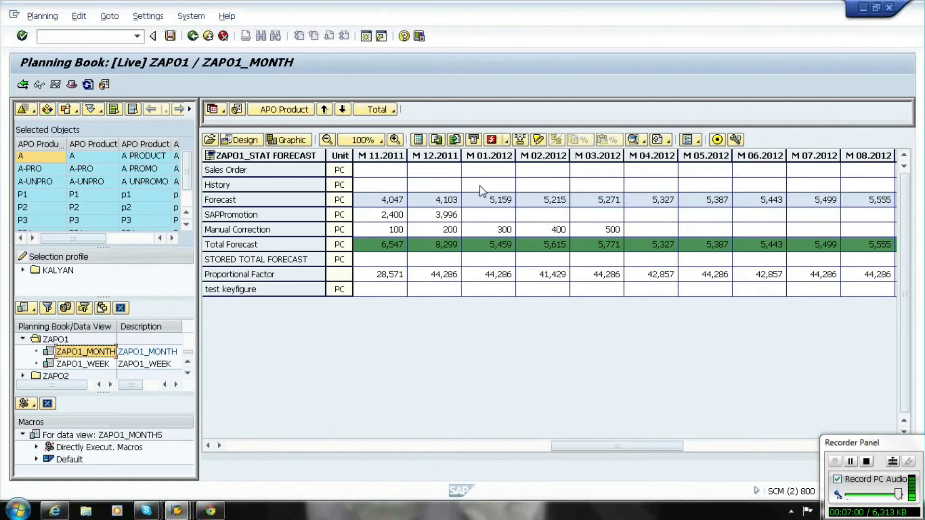
{"action": "left_click", "coordinate": [390, 113]}
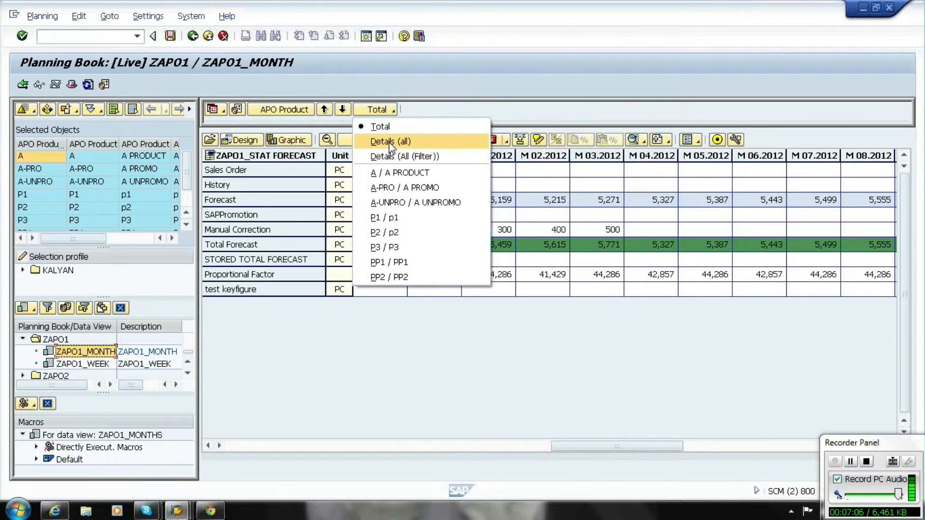
{"action": "left_click", "coordinate": [390, 141]}
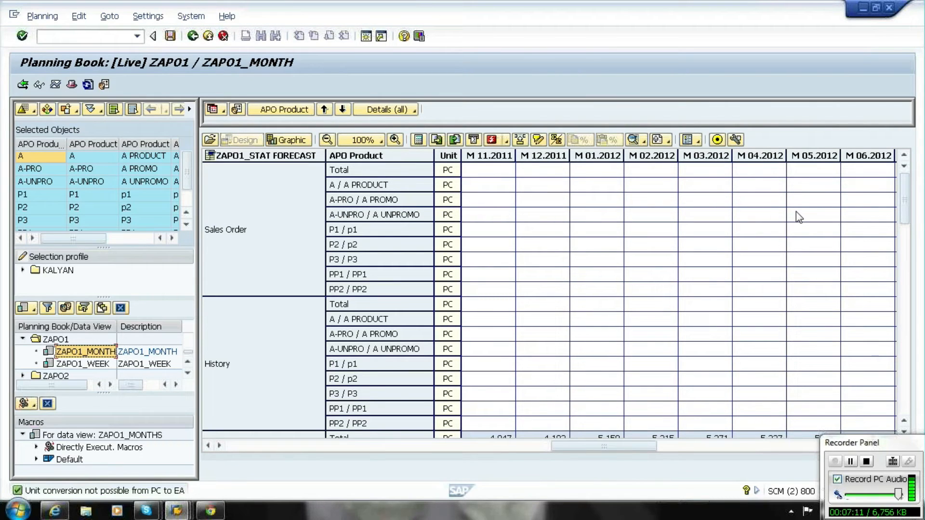
Compare the Forecast key figure's total row with its rows for the individual products, including A-PRO and A-UNPRO
{"action": "left_click", "coordinate": [907, 307]}
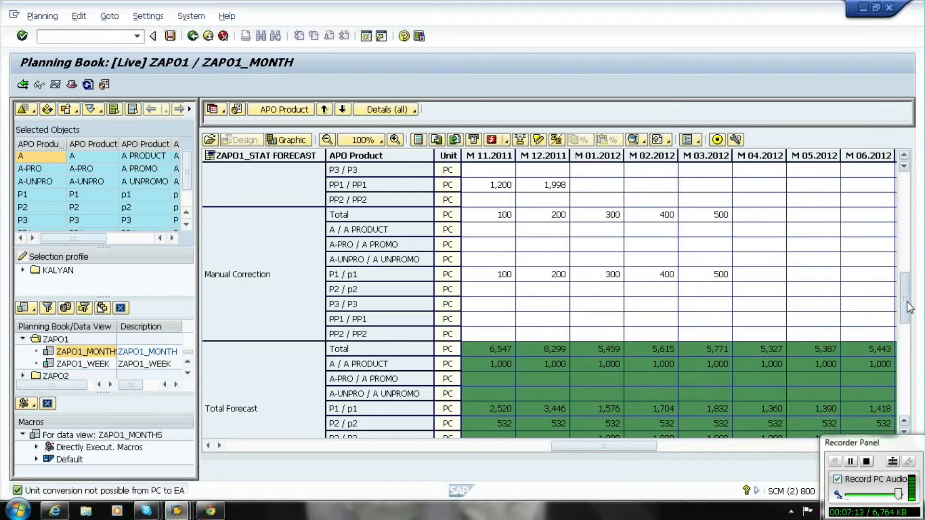
{"action": "left_click_drag", "start_coordinate": [907, 302], "coordinate": [906, 245]}
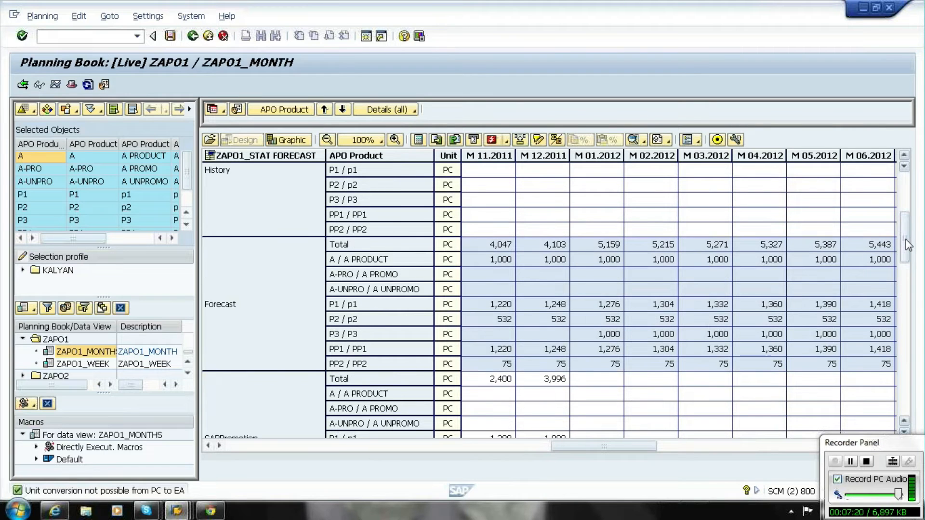
{"action": "left_click", "coordinate": [386, 305]}
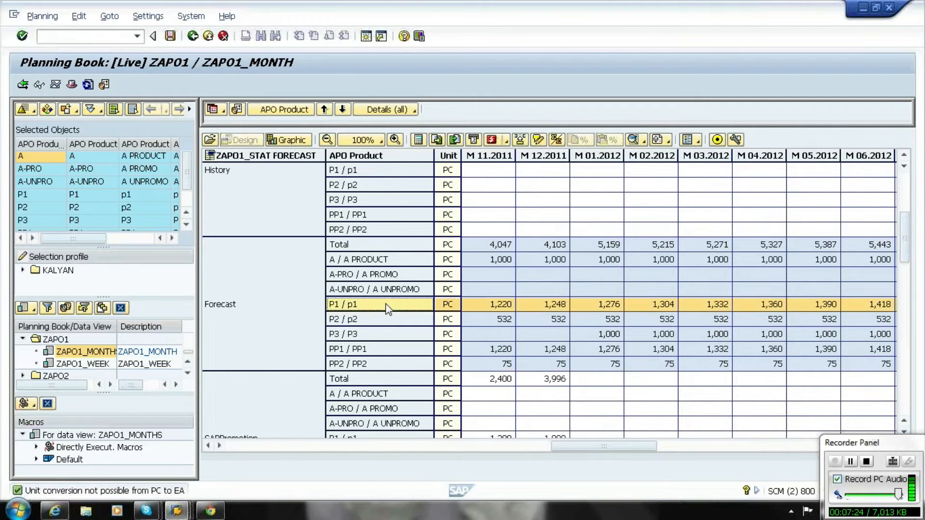
{"action": "left_click", "coordinate": [373, 321]}
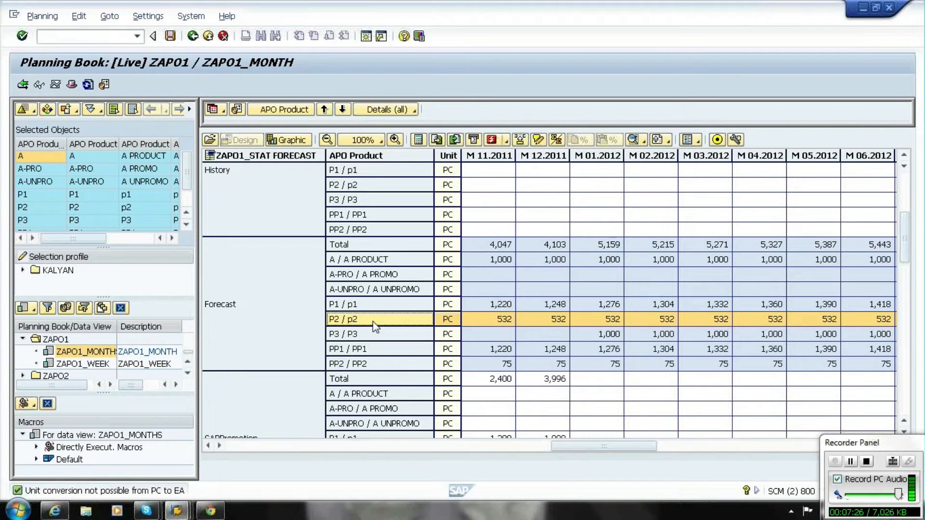
{"action": "key", "text": "Down"}
{"action": "key", "text": "Down"}
{"action": "key", "text": "Down"}
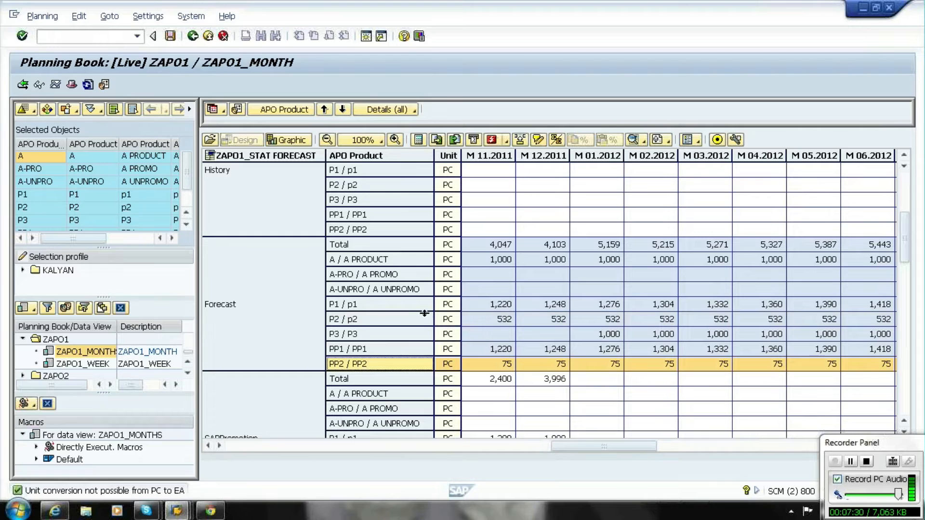
{"action": "left_click", "coordinate": [362, 248]}
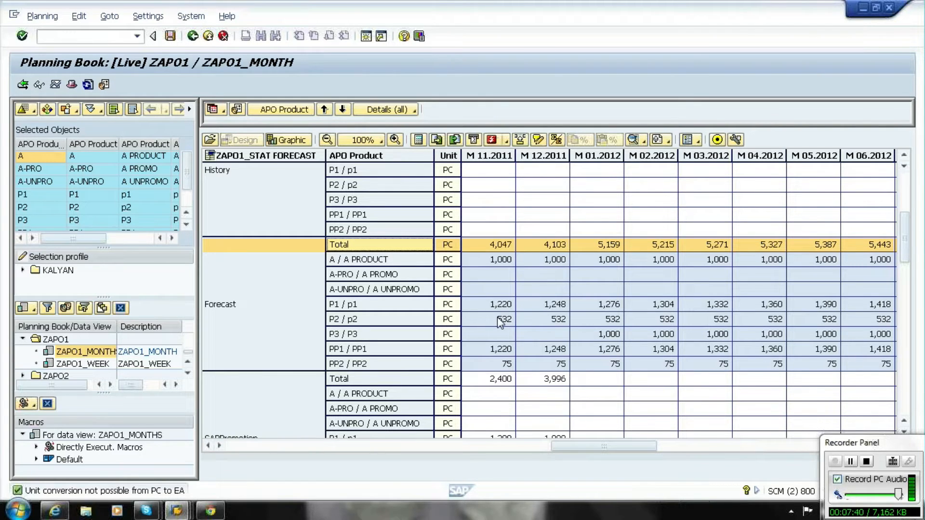
{"action": "left_click", "coordinate": [384, 274]}
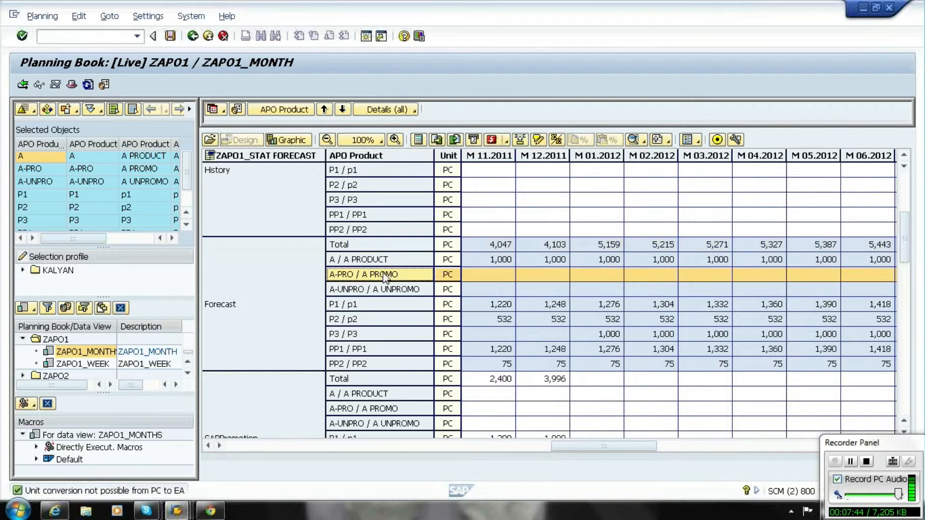
{"action": "left_click", "coordinate": [385, 289]}
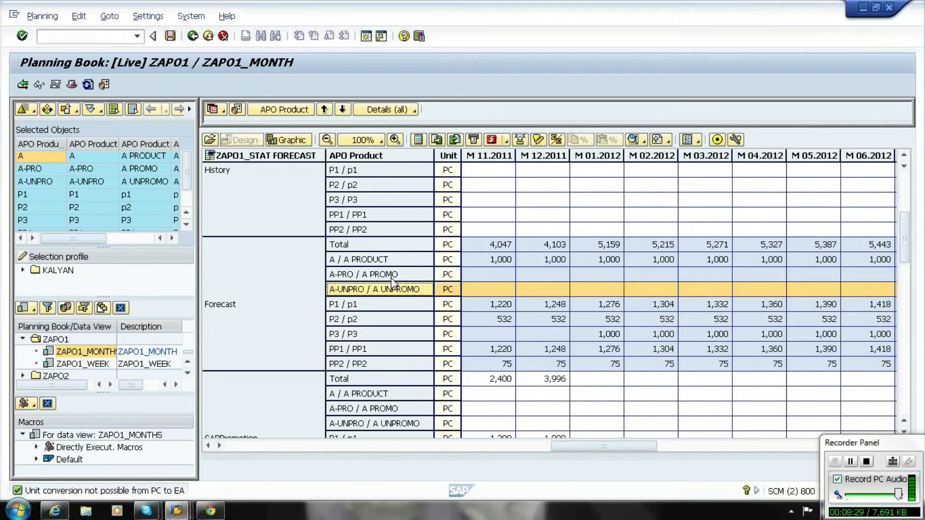
Return to the planning area session and examine the calculation types available for the Forecast key figure, including F and E
{"action": "key", "text": "alt+Tab"}
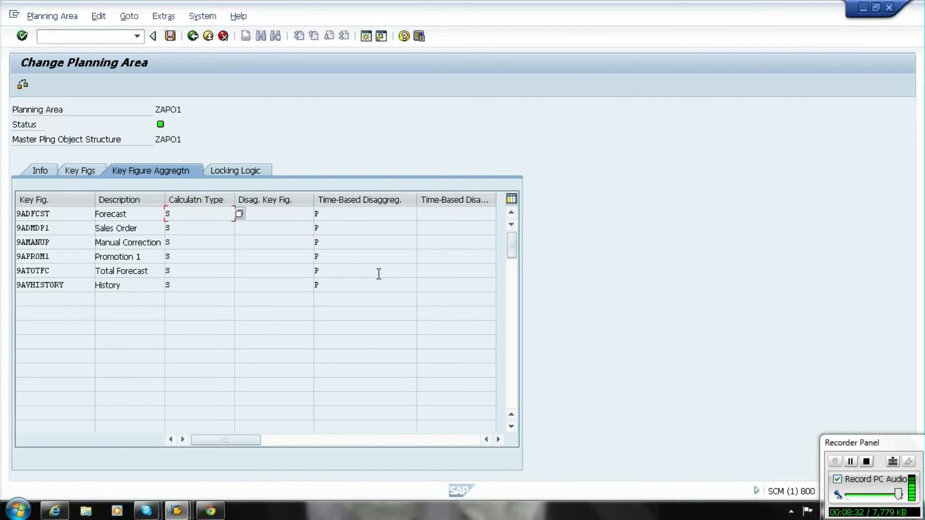
{"action": "key", "text": "F4"}
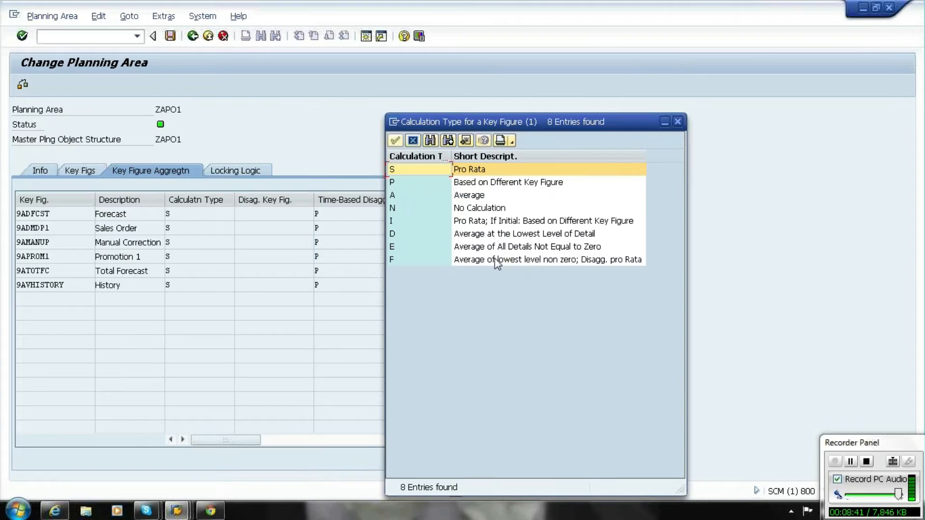
{"action": "left_click", "coordinate": [482, 263]}
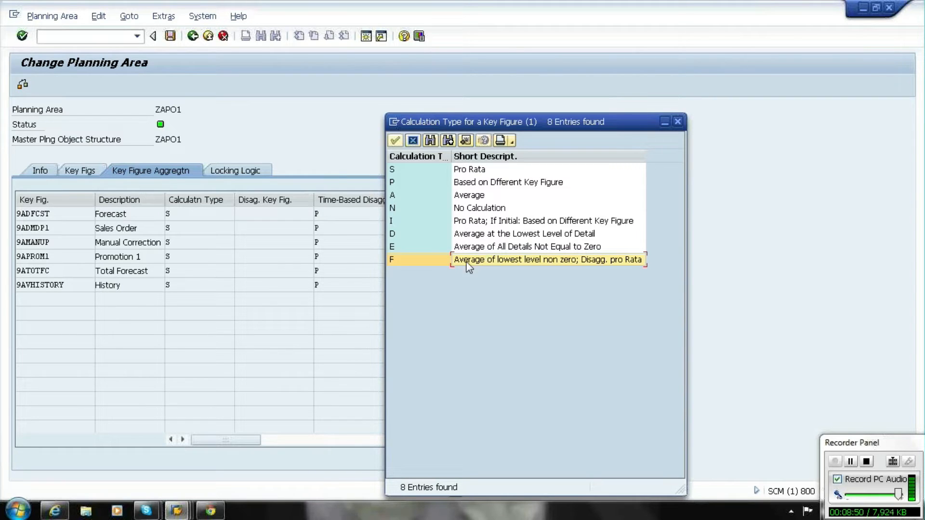
{"action": "left_click", "coordinate": [472, 248]}
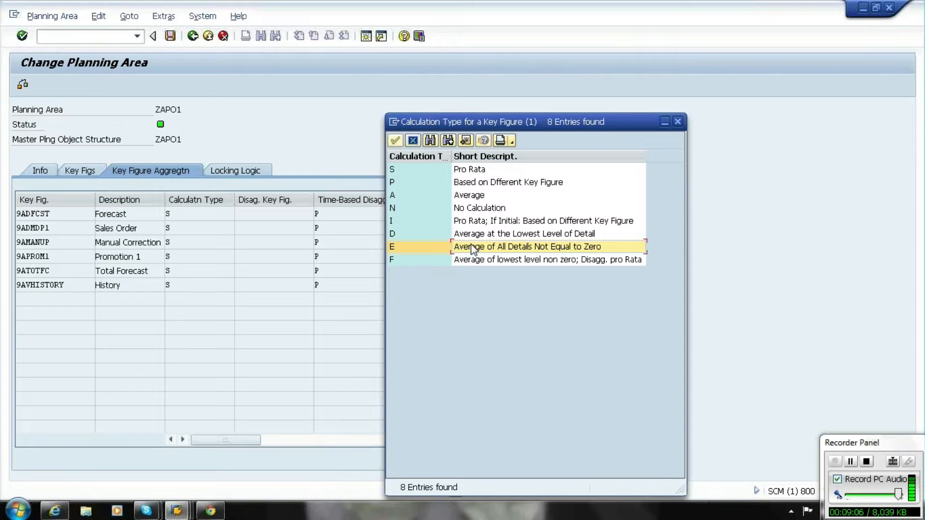
Switch back to the planning book and compare the total Forecast for M 11.2011 with the individual product values
{"action": "key", "text": "alt+Tab"}
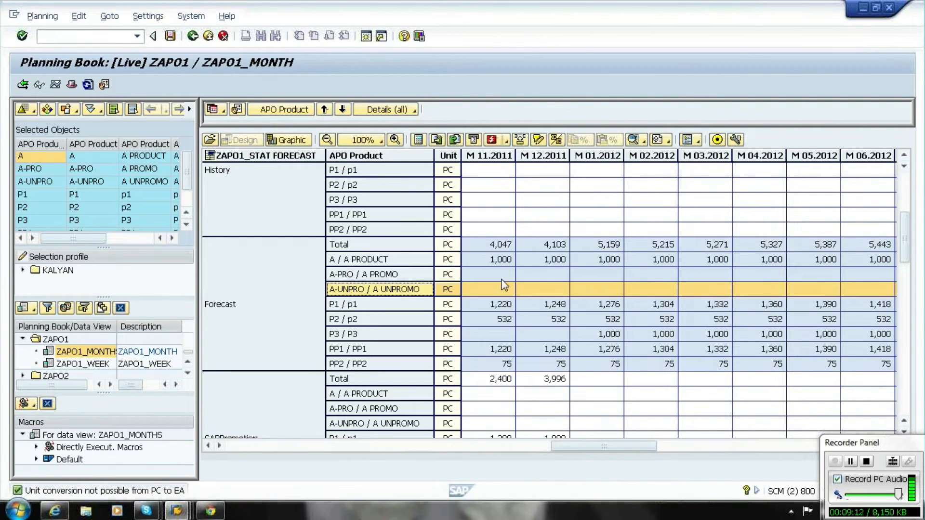
{"action": "left_click", "coordinate": [484, 246]}
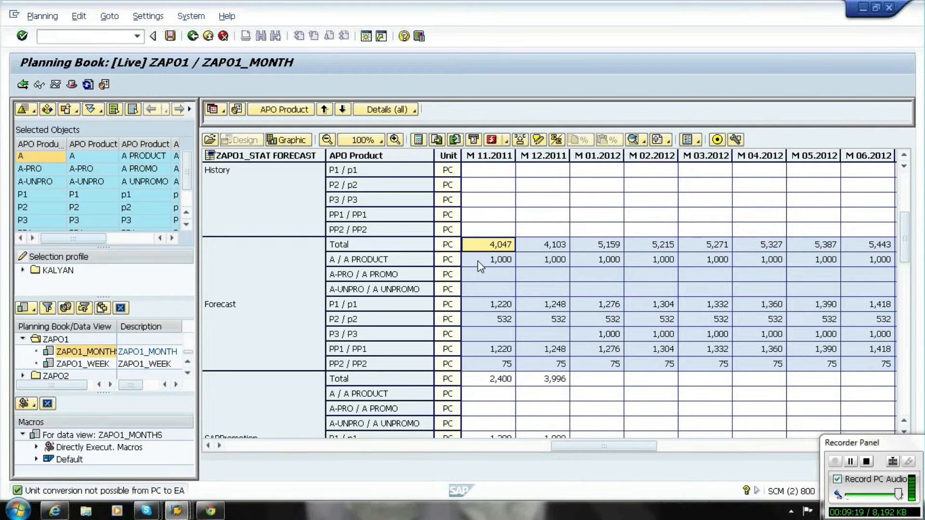
{"action": "left_click", "coordinate": [480, 264]}
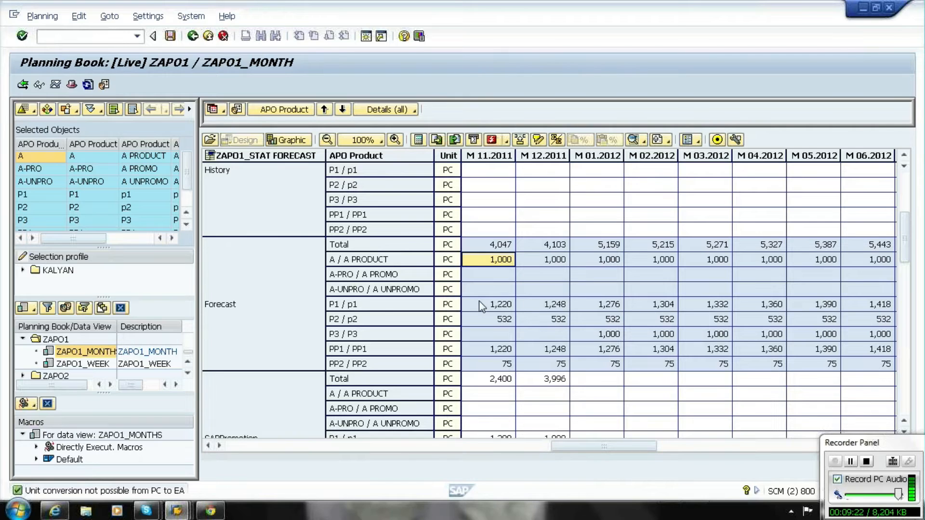
{"action": "left_click", "coordinate": [479, 349]}
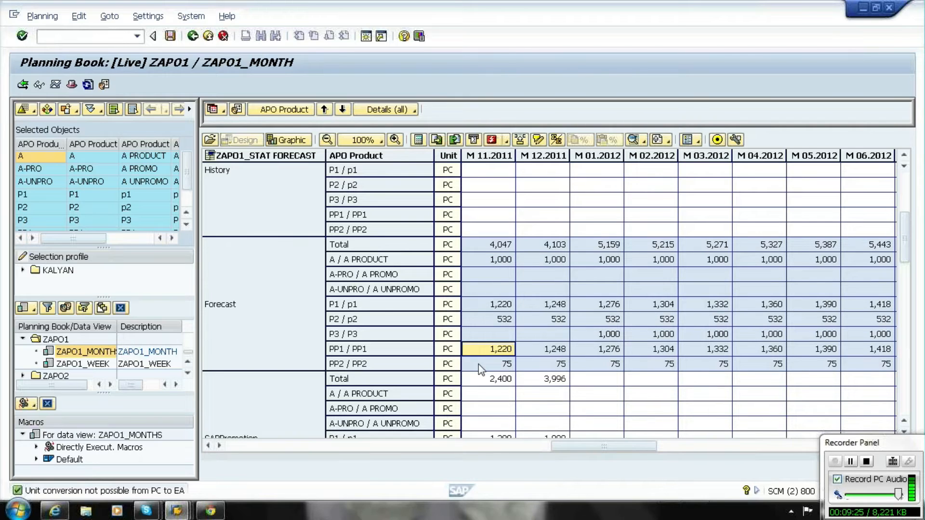
{"action": "left_click", "coordinate": [479, 364]}
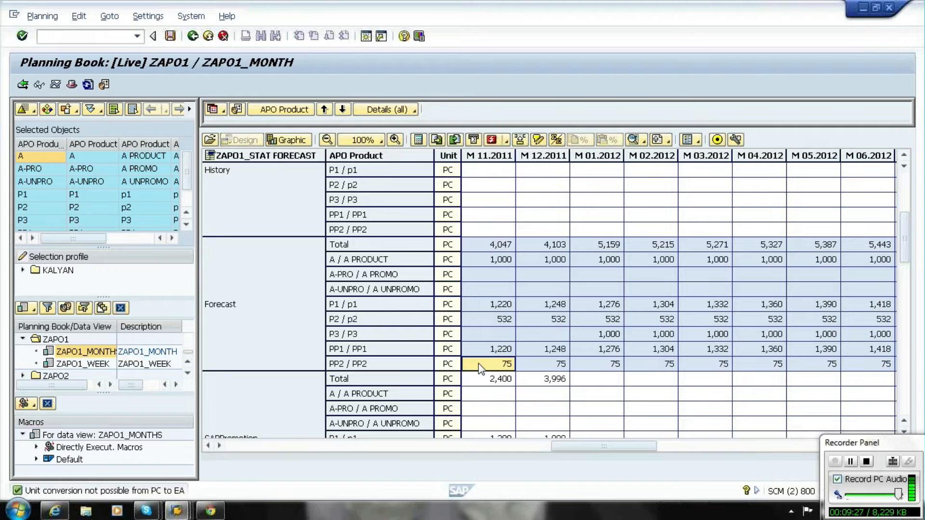
{"action": "left_click", "coordinate": [490, 320]}
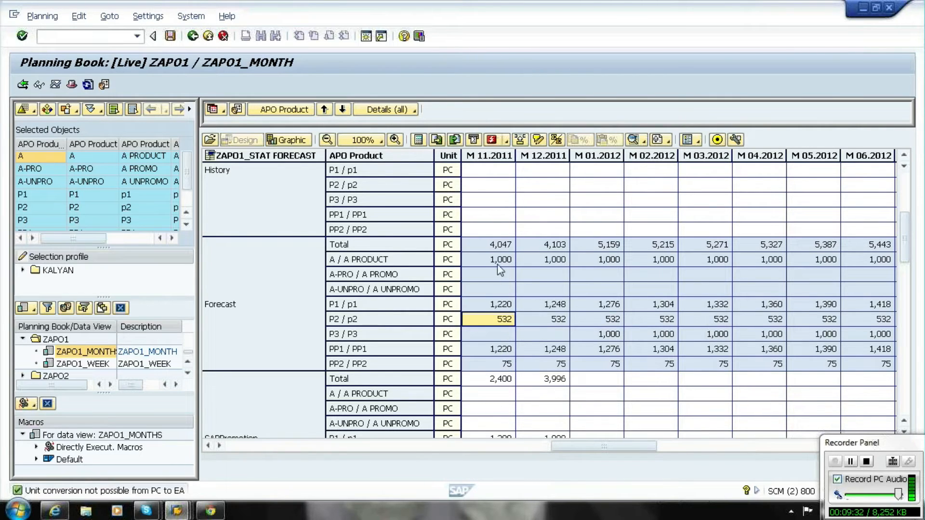
{"action": "left_click", "coordinate": [392, 249]}
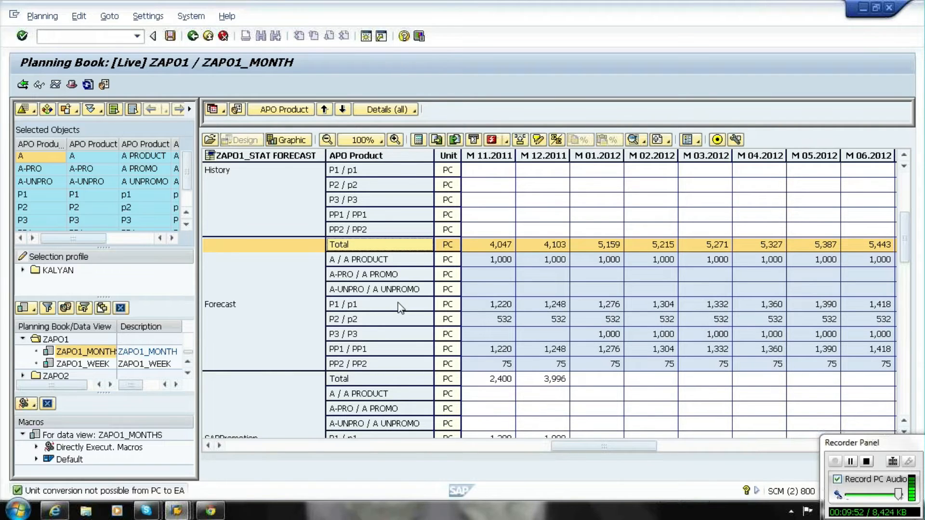
Return to the planning area session, examine calculation type P, Based on Different Key Figure, and exit planning area ZAPO1 without choosing a type
{"action": "key", "text": "alt+Tab"}
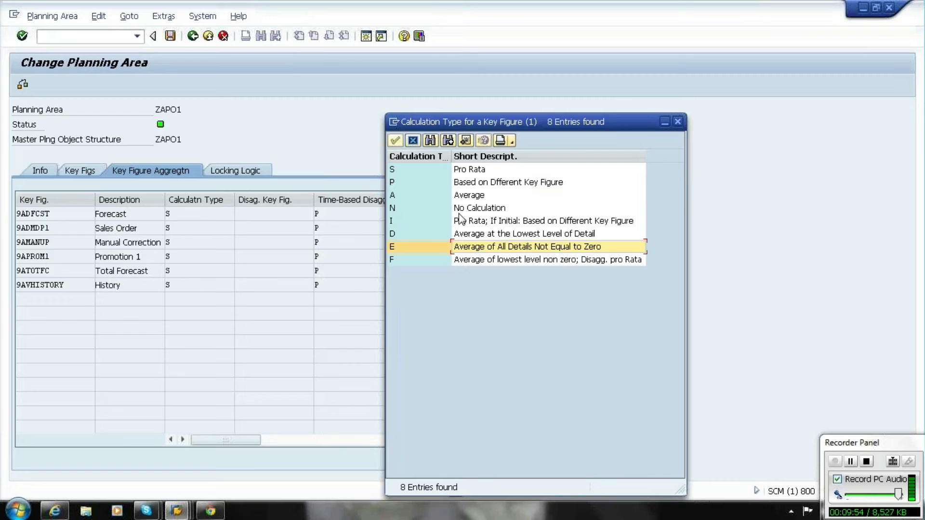
{"action": "left_click", "coordinate": [474, 184]}
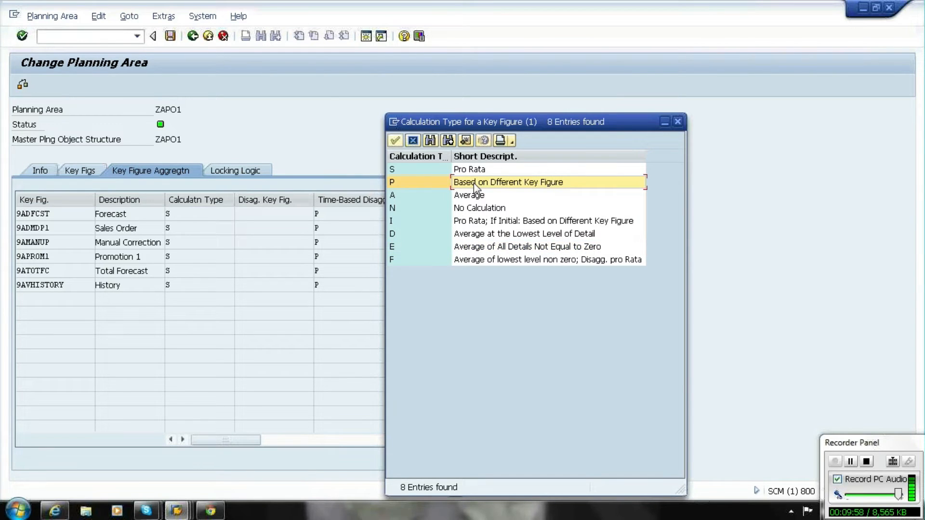
{"action": "left_click", "coordinate": [197, 258]}
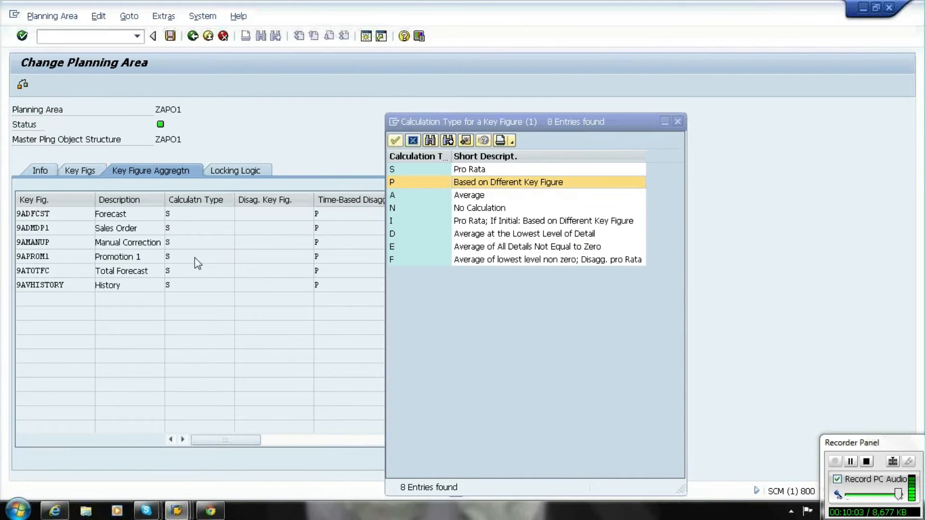
{"action": "left_click", "coordinate": [268, 255]}
{"action": "left_click", "coordinate": [678, 122]}
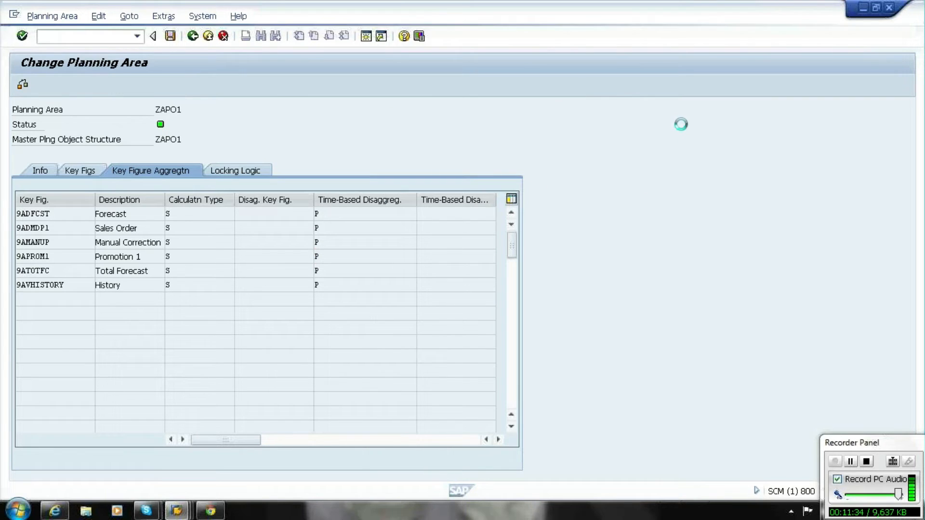
{"action": "left_click", "coordinate": [192, 38]}
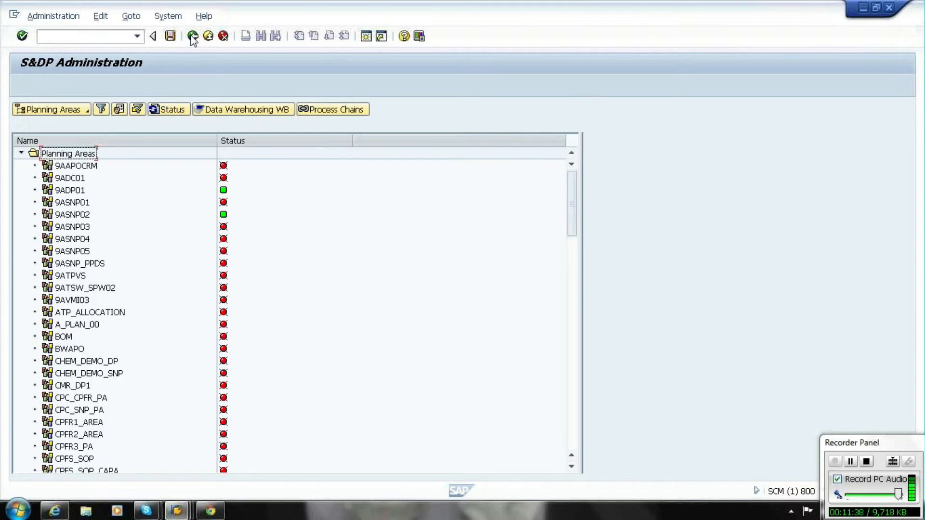
Reopen planning area ZAPO1 and examine the calculation type of the Forecast key figure in its key figure aggregation settings
{"action": "scroll", "coordinate": [72, 419], "scroll_direction": "down", "scroll_amount": 10}
{"action": "double_click", "coordinate": [73, 419]}
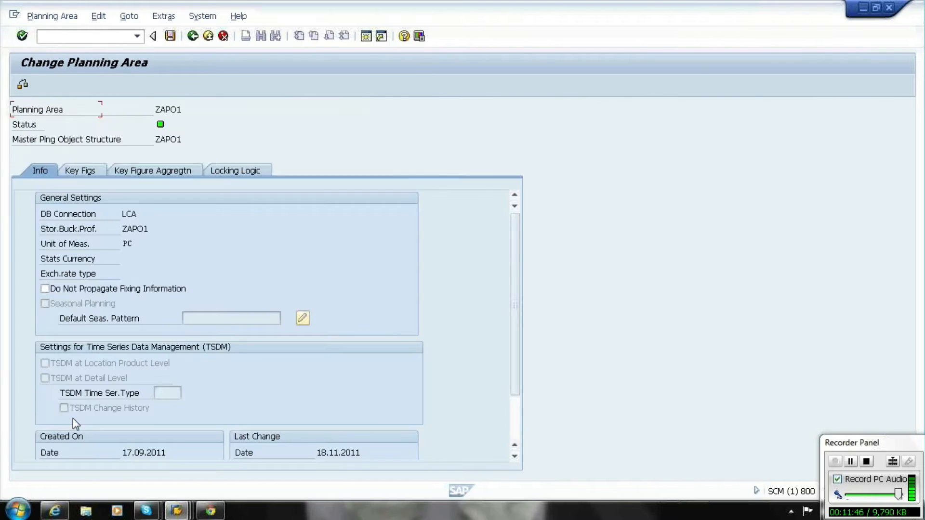
{"action": "left_click", "coordinate": [154, 172]}
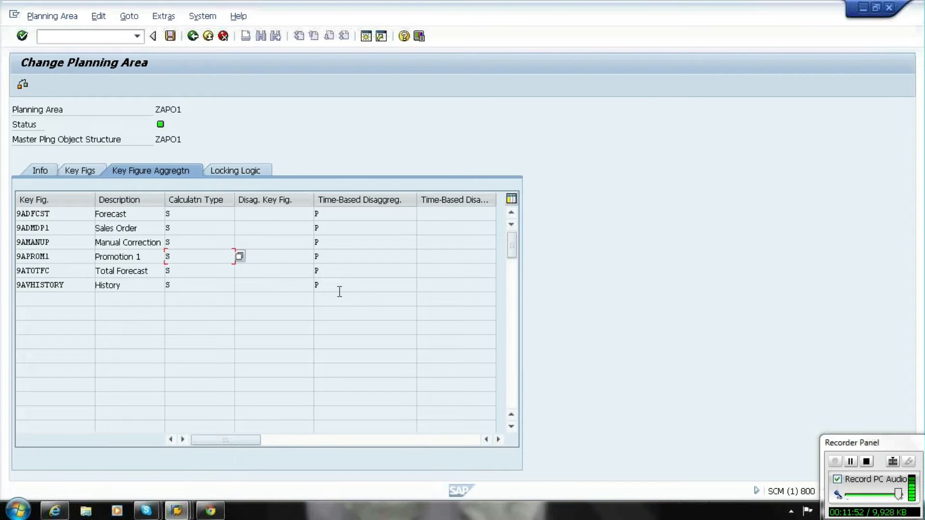
{"action": "left_click", "coordinate": [193, 216]}
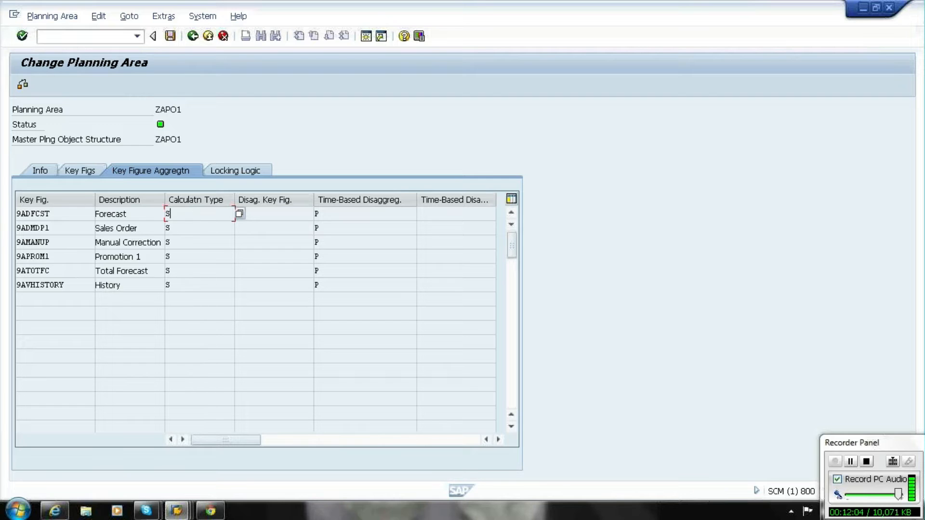
Switch to the planning book and collapse the APO Product detail rows so each key figure shows only its total
{"action": "mouse_move", "coordinate": [182, 515]}
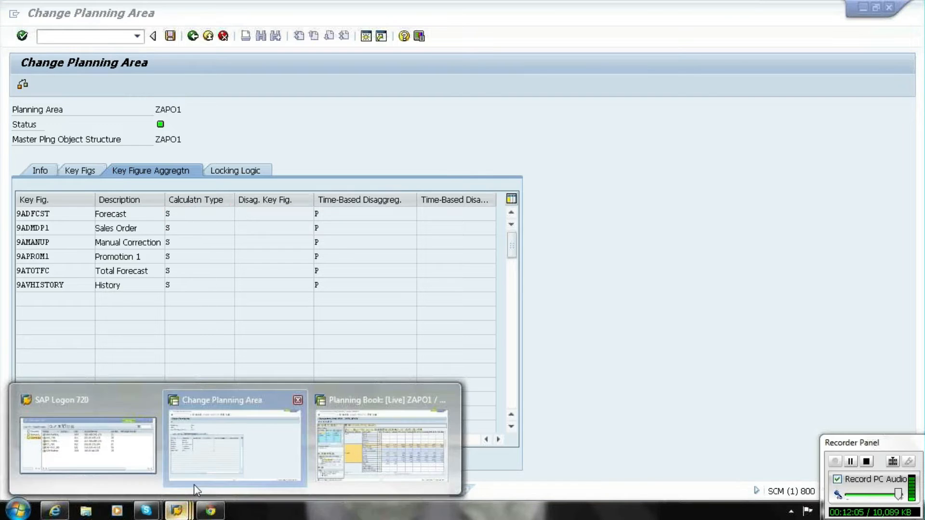
{"action": "left_click", "coordinate": [220, 444]}
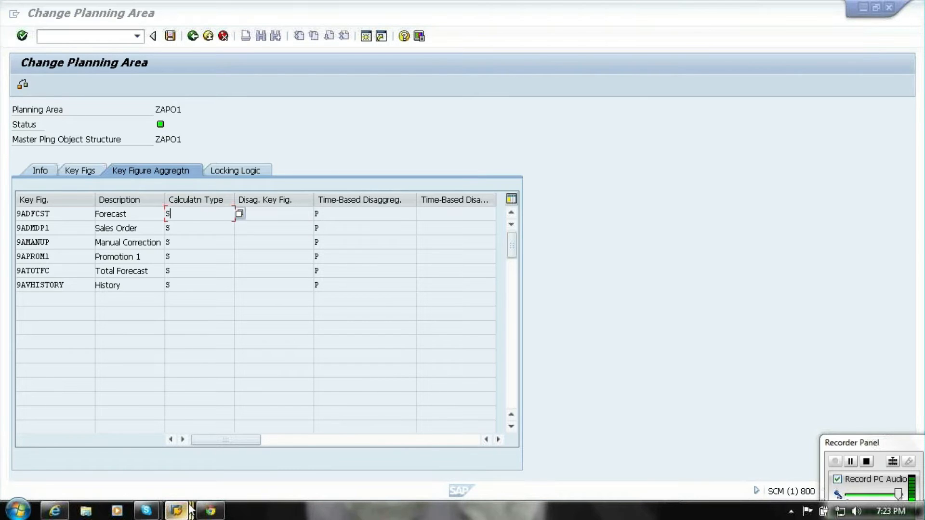
{"action": "left_click", "coordinate": [425, 444]}
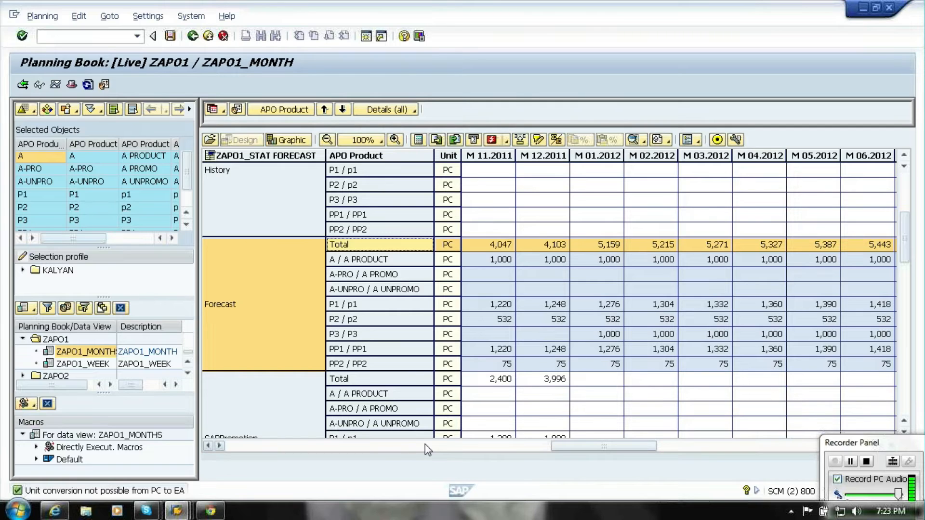
{"action": "left_click", "coordinate": [412, 110]}
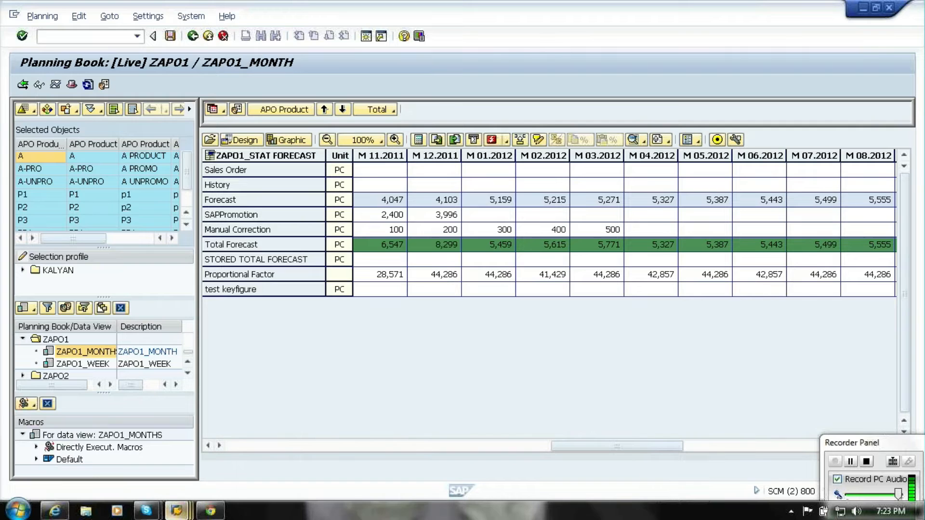
Switch back to the planning area session and exit planning area ZAPO1
{"action": "left_click", "coordinate": [175, 512]}
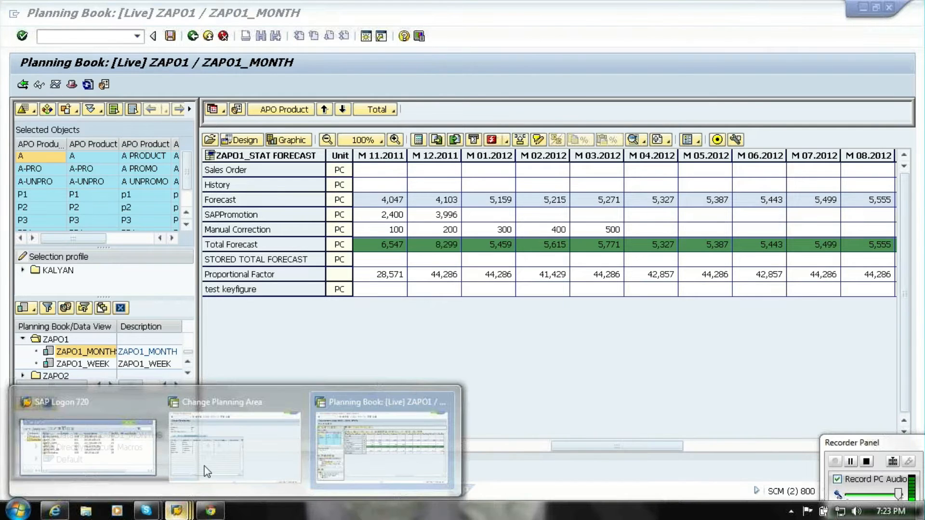
{"action": "left_click", "coordinate": [207, 469]}
{"action": "left_click", "coordinate": [209, 36]}
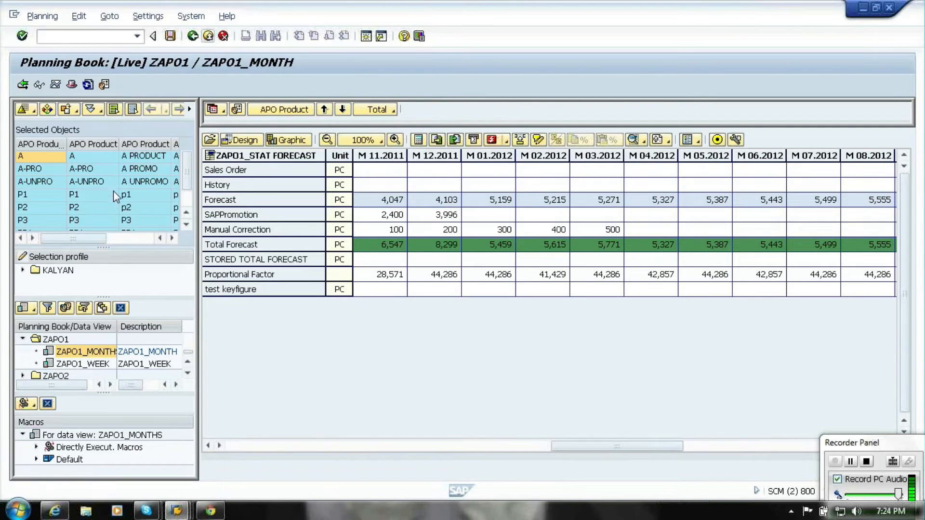
Start a new APO Product object selection in the planning book with APO Product and APO Location as conditions
{"action": "left_click", "coordinate": [49, 110]}
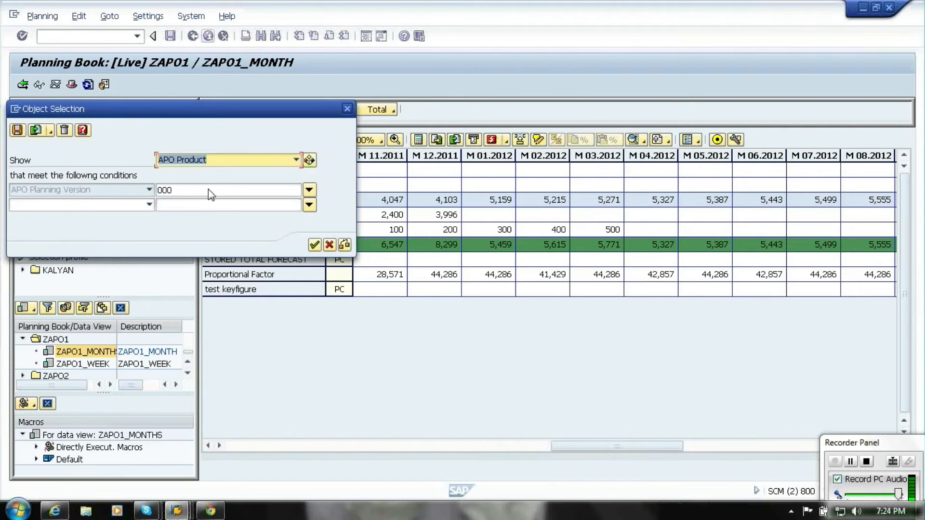
{"action": "left_click", "coordinate": [149, 204]}
{"action": "left_click", "coordinate": [123, 229]}
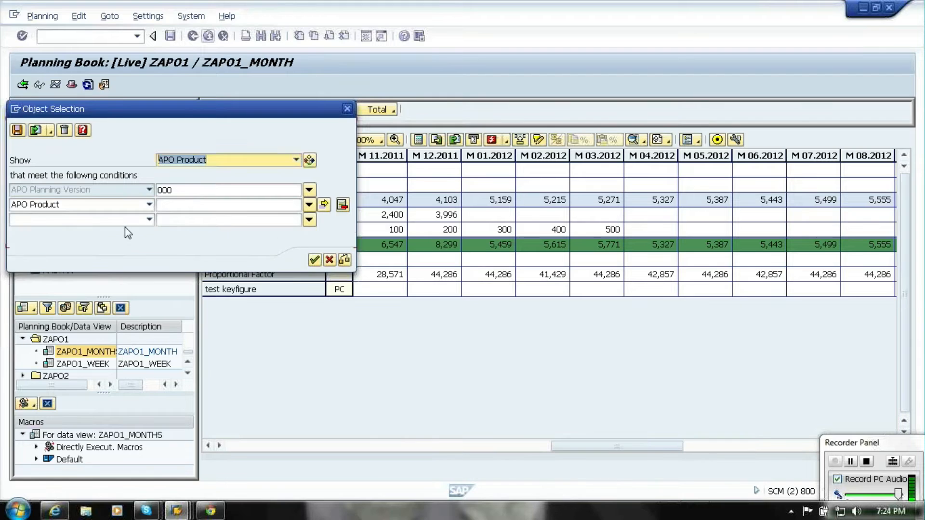
{"action": "left_click", "coordinate": [148, 220]}
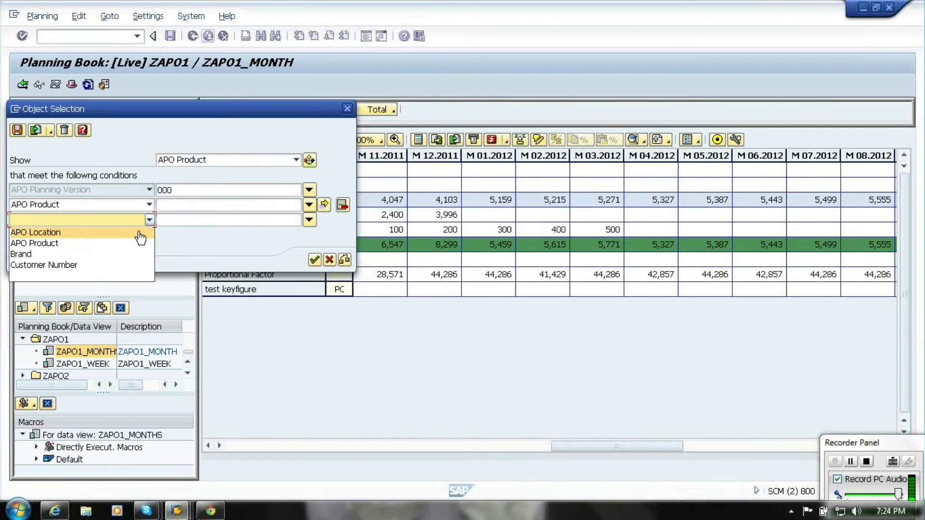
{"action": "left_click", "coordinate": [138, 232]}
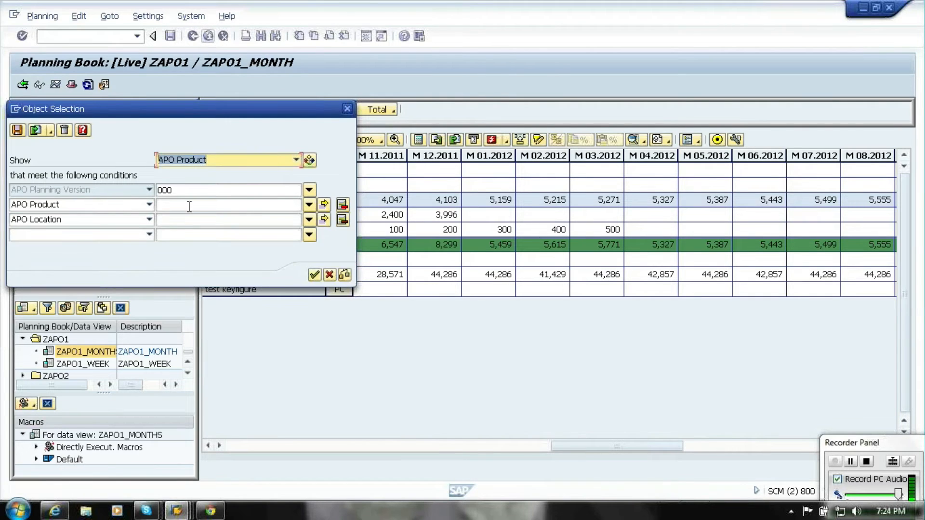
Restrict the APO Product condition to the single values P1 and P2
{"action": "left_click", "coordinate": [324, 204]}
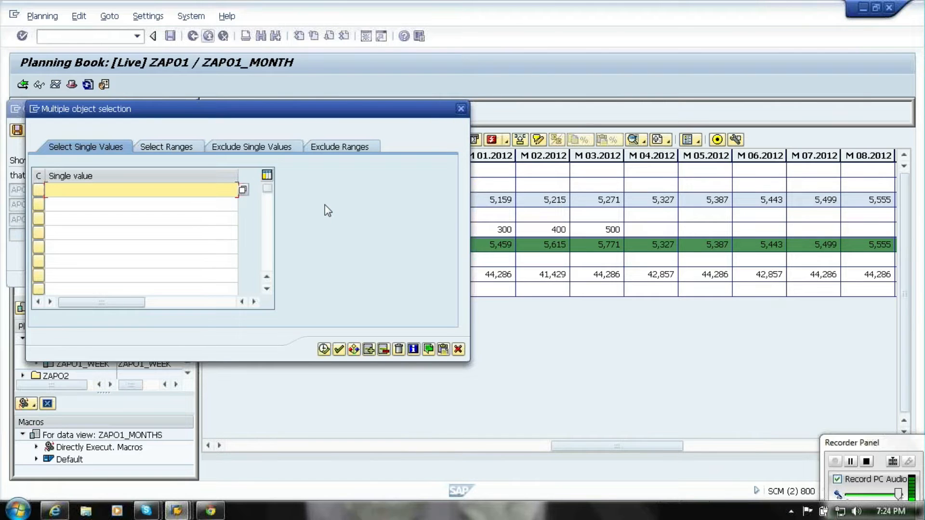
{"action": "type", "text": "p1"}
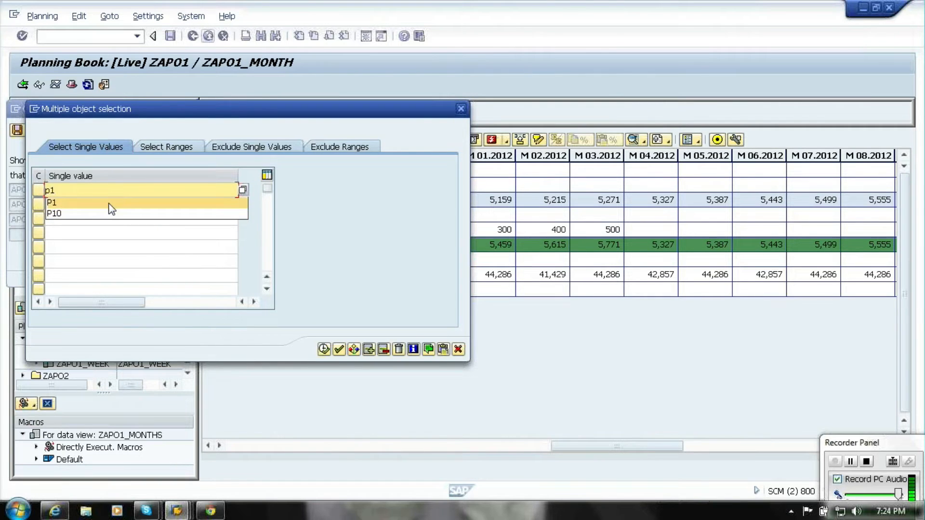
{"action": "left_click", "coordinate": [112, 208]}
{"action": "left_click", "coordinate": [107, 206]}
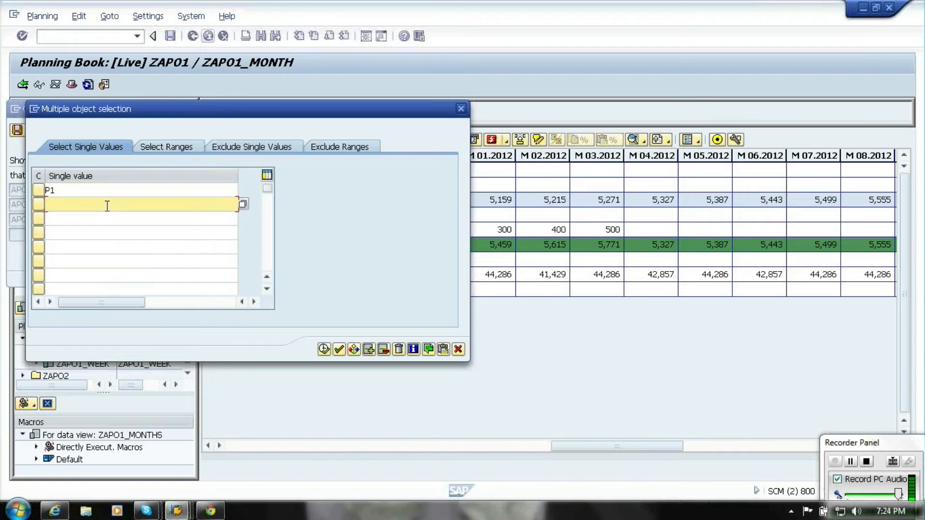
{"action": "type", "text": "p1"}
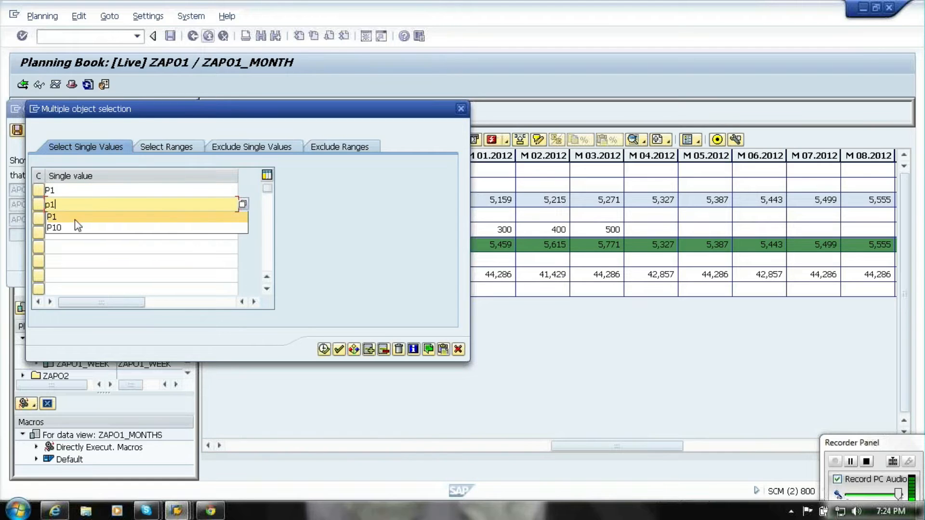
{"action": "key", "text": "BackSpace"}
{"action": "type", "text": "2"}
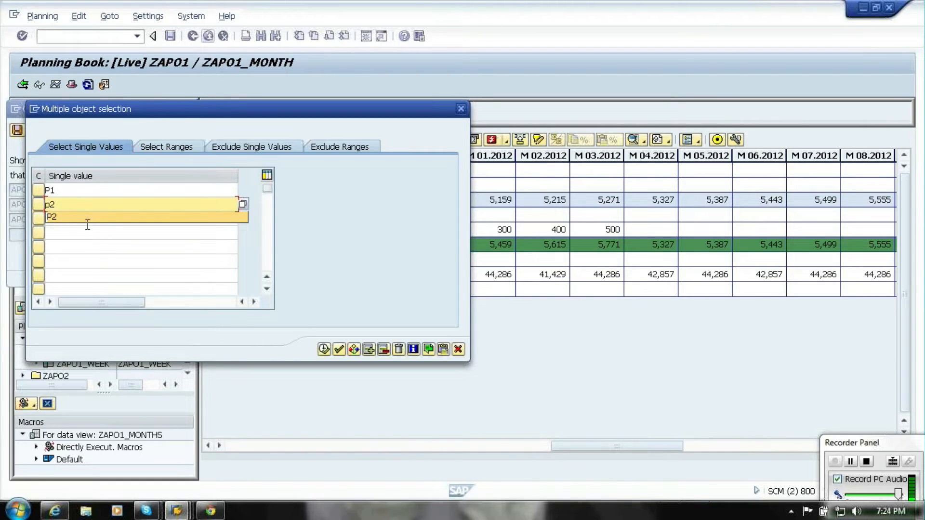
{"action": "left_click", "coordinate": [81, 221]}
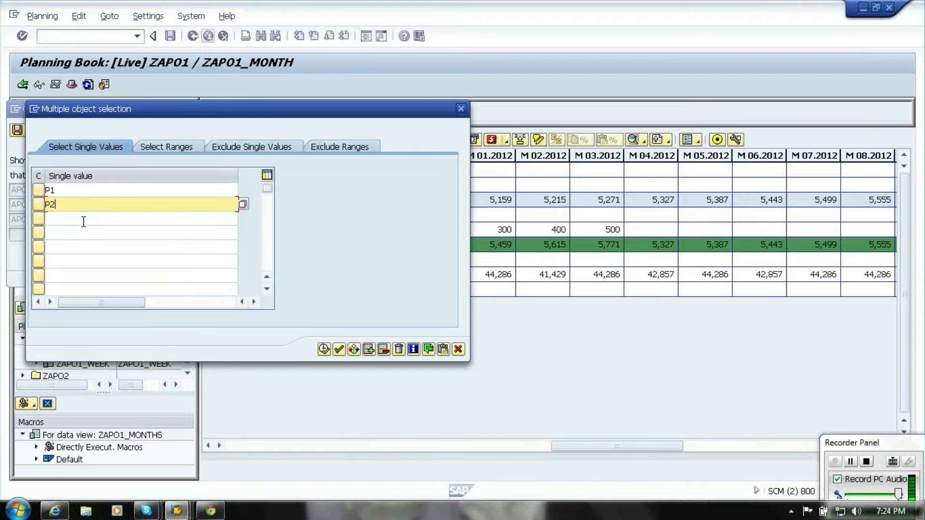
{"action": "left_click", "coordinate": [324, 349]}
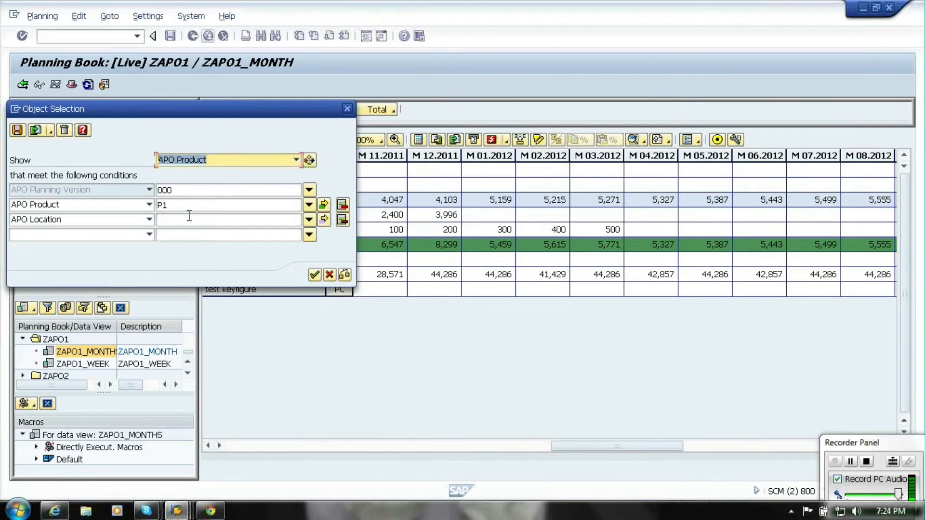
Set the APO Location condition to L1 and apply the object selection
{"action": "left_click", "coordinate": [188, 219]}
{"action": "type", "text": "l1"}
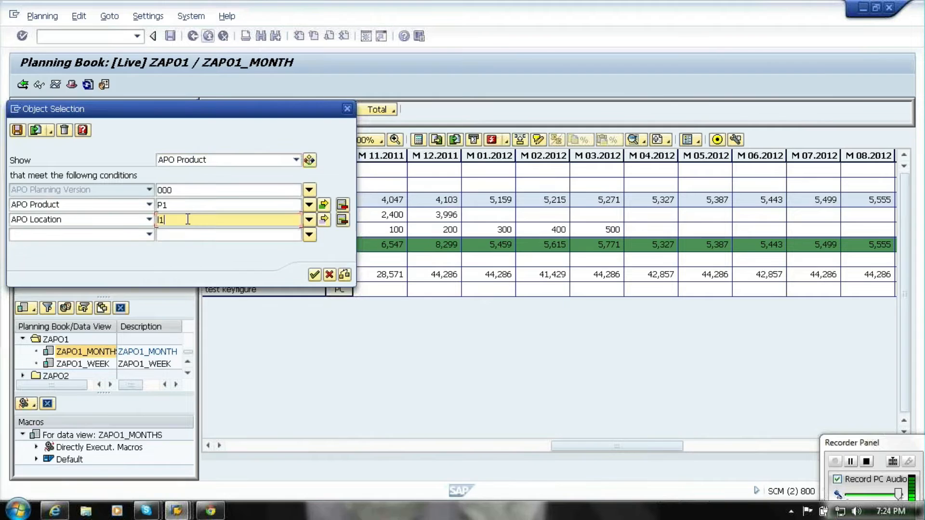
{"action": "left_click", "coordinate": [315, 276]}
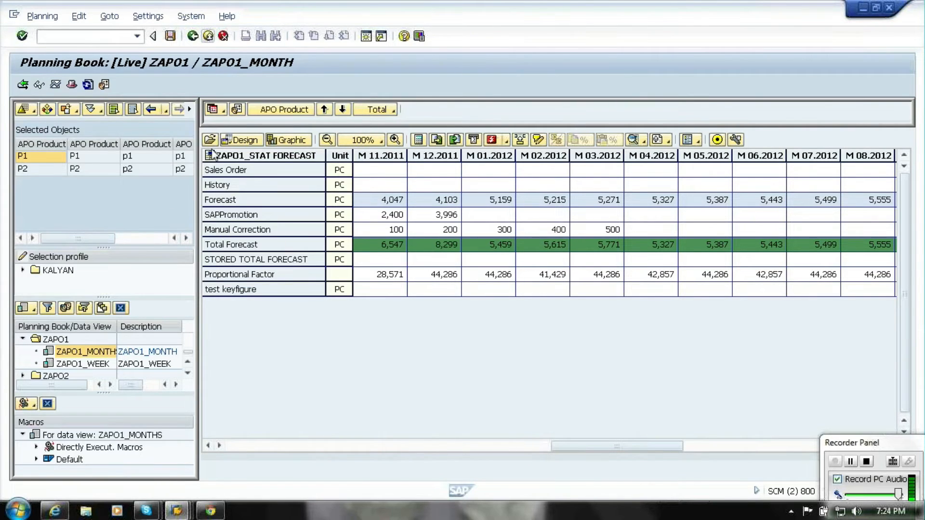
Load the planning data for products P1 and P2 together, saving the pending changes
{"action": "left_click", "coordinate": [210, 141]}
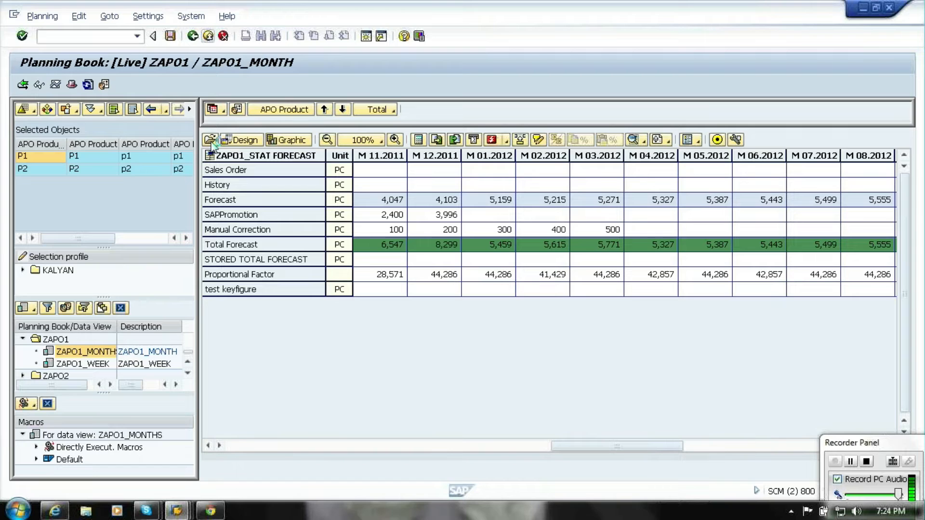
{"action": "left_click", "coordinate": [212, 140]}
{"action": "left_click", "coordinate": [175, 261]}
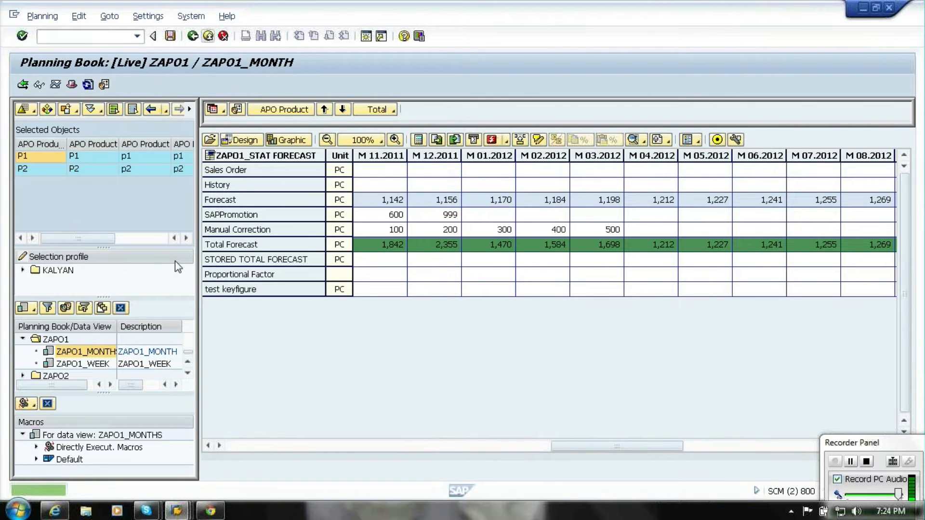
Set the History key figure to 0 from M 11.2009 to M 10.2013 using a distribution function with operator =, and save the data
{"action": "left_click", "coordinate": [208, 446]}
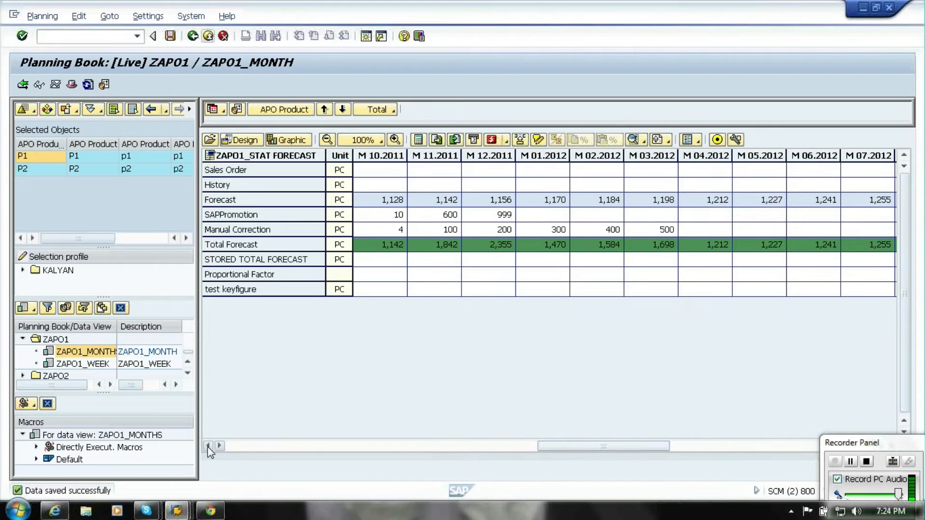
{"action": "left_click", "coordinate": [208, 446]}
{"action": "left_click", "coordinate": [208, 447]}
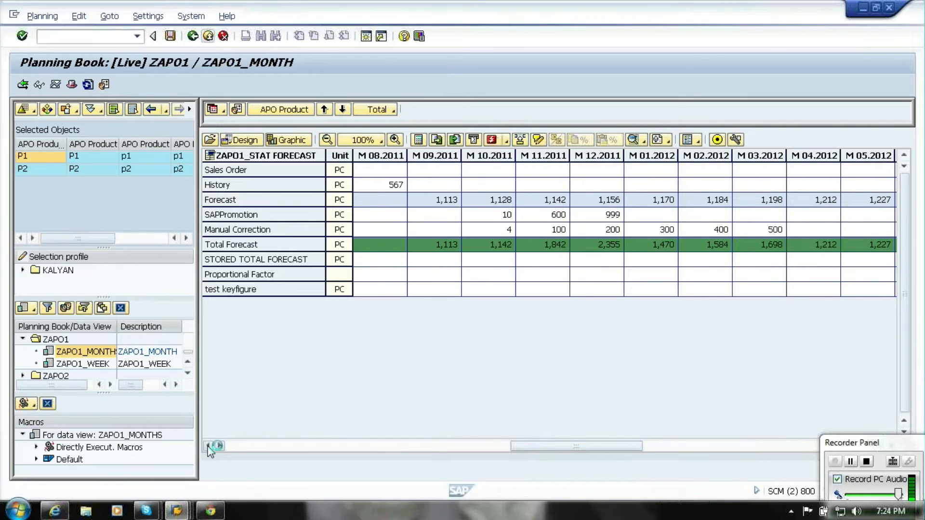
{"action": "left_click", "coordinate": [244, 185]}
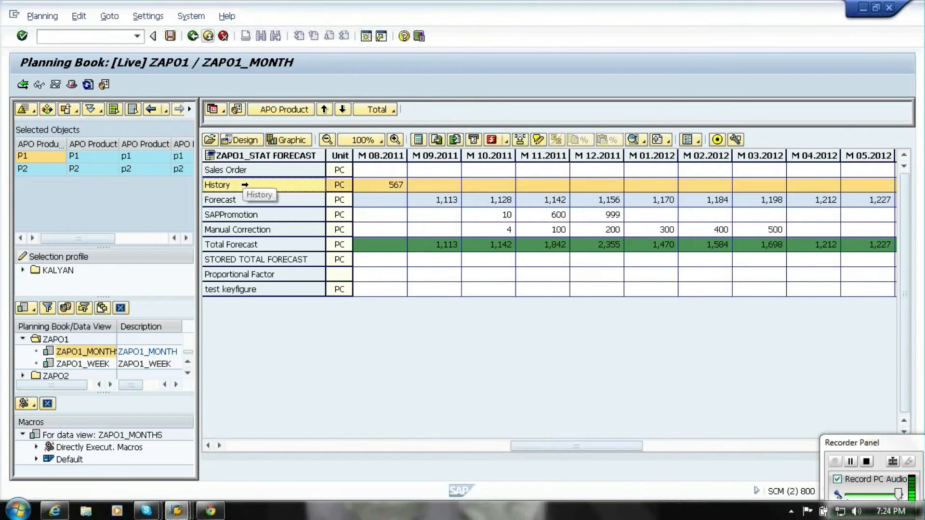
{"action": "left_click", "coordinate": [418, 140]}
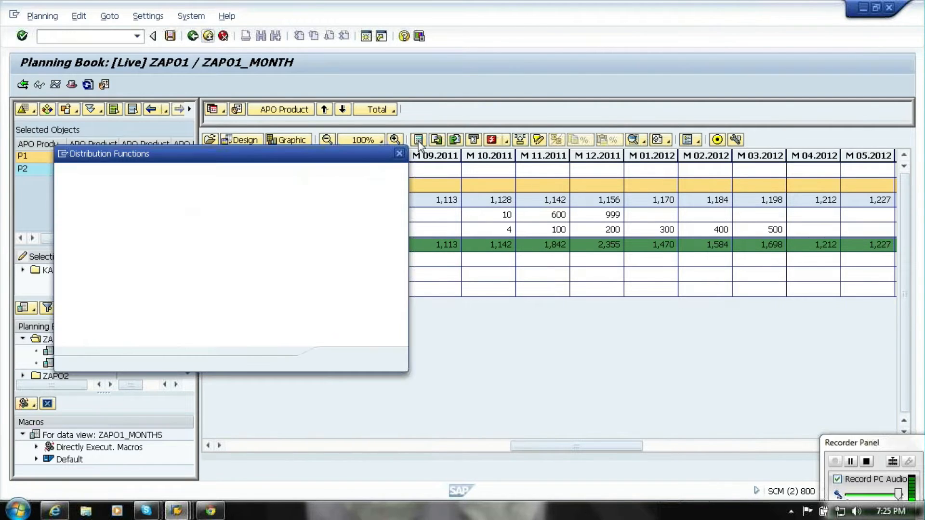
{"action": "left_click", "coordinate": [230, 292]}
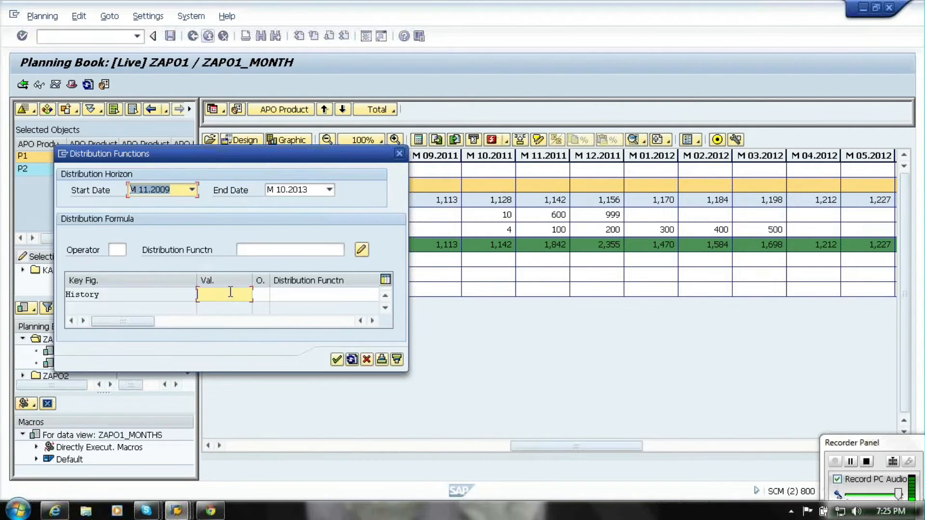
{"action": "type", "text": "0"}
{"action": "key", "text": "Tab"}
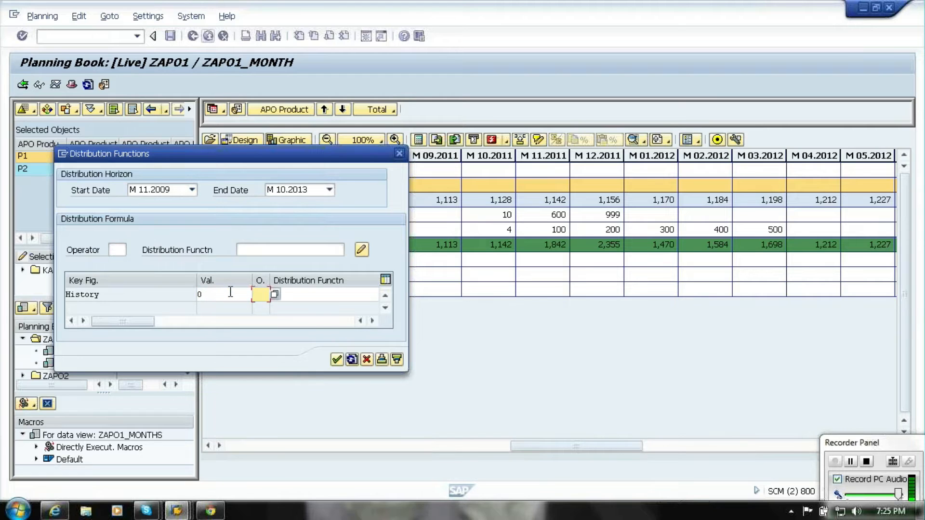
{"action": "type", "text": "="}
{"action": "left_click", "coordinate": [340, 360]}
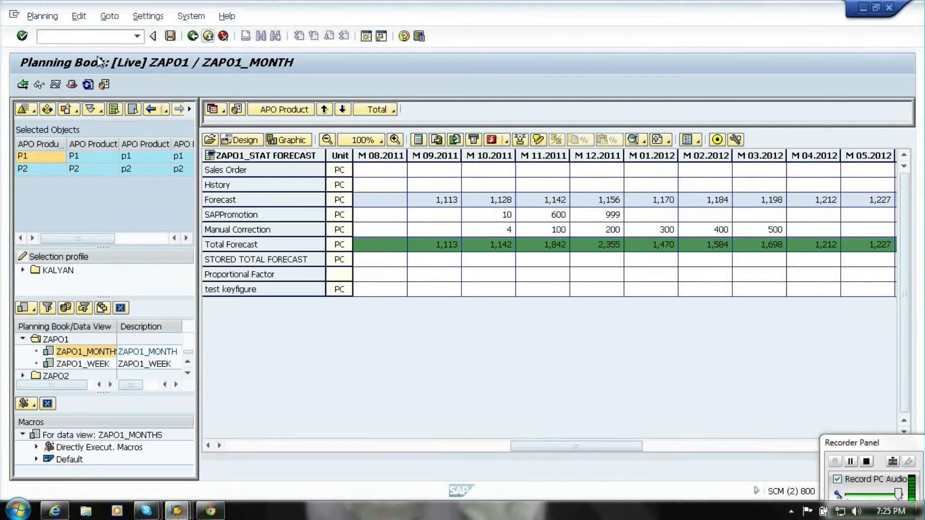
{"action": "left_click", "coordinate": [171, 36]}
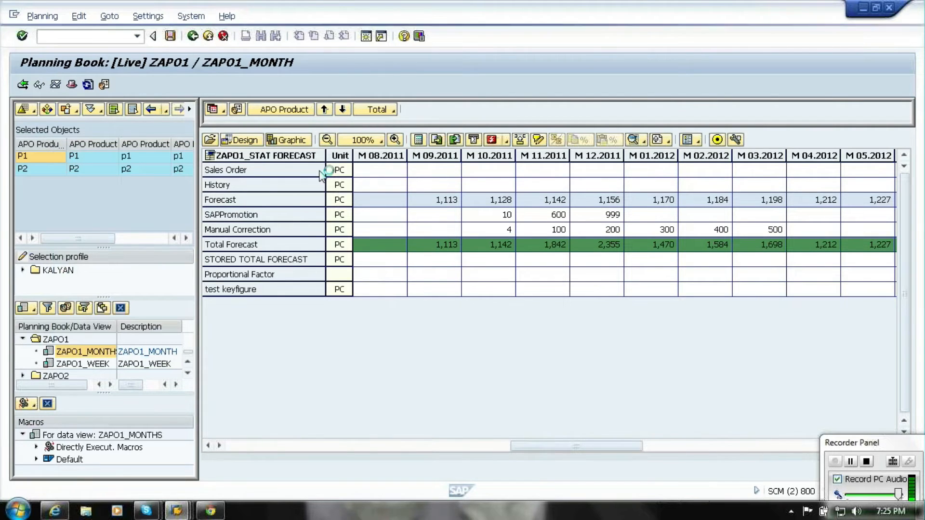
Clear the SAPPromotion values for M 10.2011, M 11.2011 and M 12.2011
{"action": "left_click", "coordinate": [492, 216]}
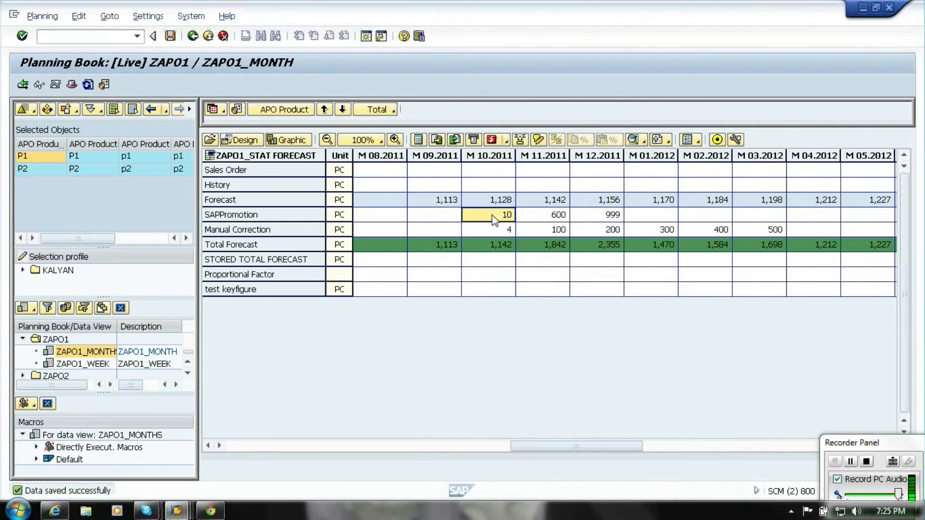
{"action": "left_click_drag", "start_coordinate": [492, 215], "coordinate": [681, 227]}
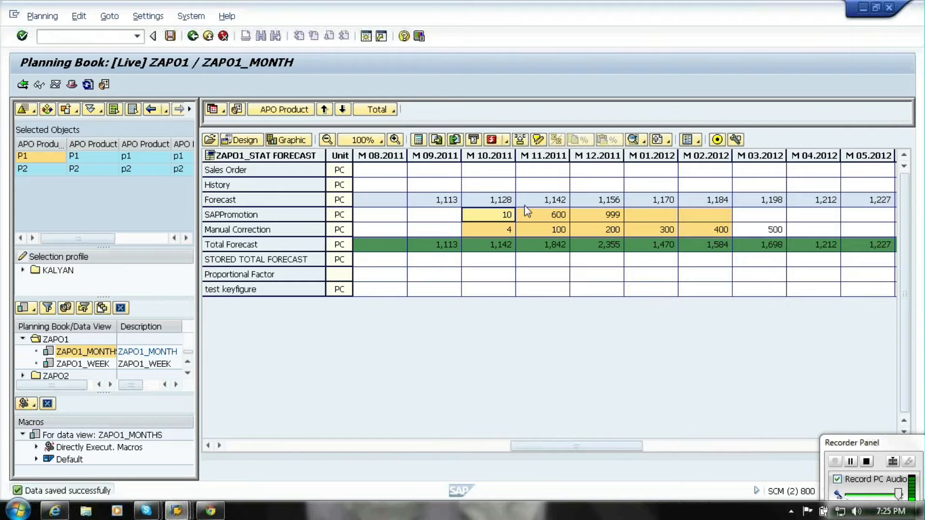
{"action": "left_click", "coordinate": [491, 216]}
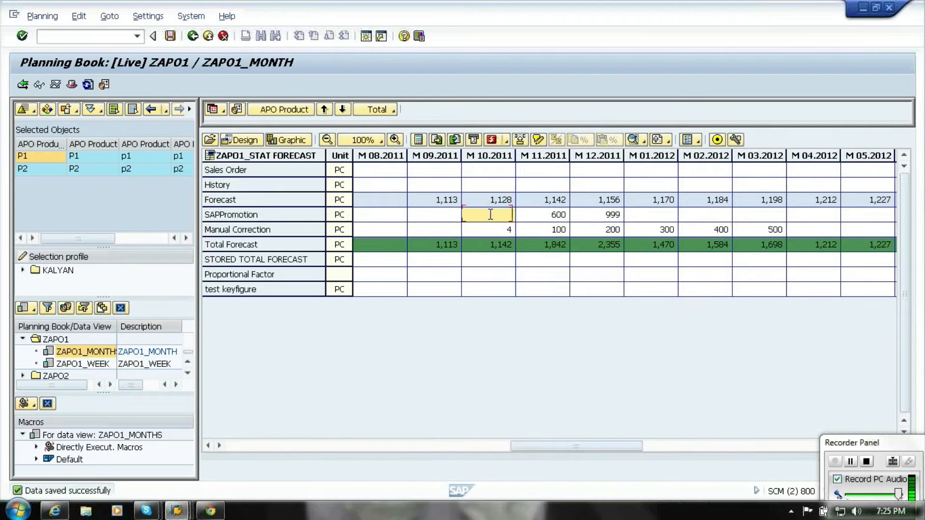
{"action": "key", "text": "Right"}
{"action": "key", "text": "Delete"}
{"action": "key", "text": "Right"}
{"action": "key", "text": "Delete"}
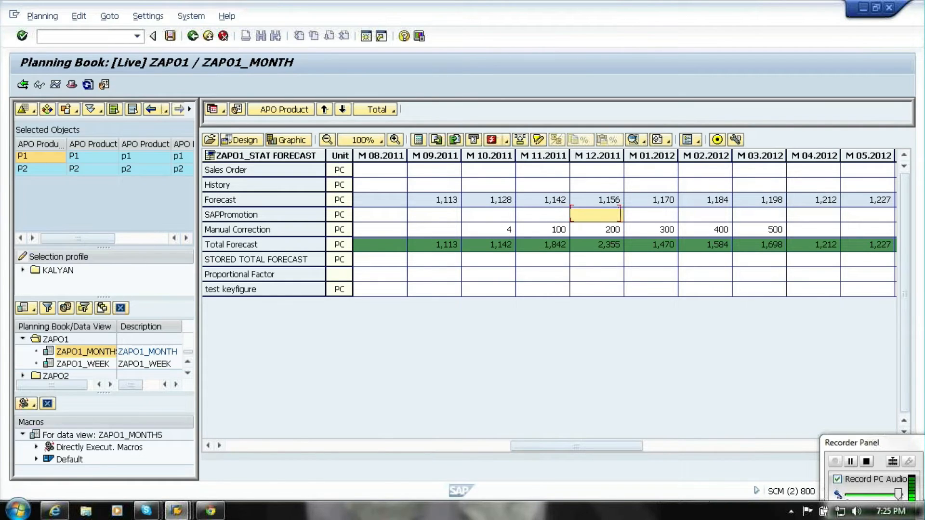
Clear the Manual Correction values from M 10.2011 to M 03.2012 and save the planning data
{"action": "left_click", "coordinate": [488, 229]}
{"action": "key", "text": "Delete"}
{"action": "key", "text": "Right"}
{"action": "key", "text": "Delete"}
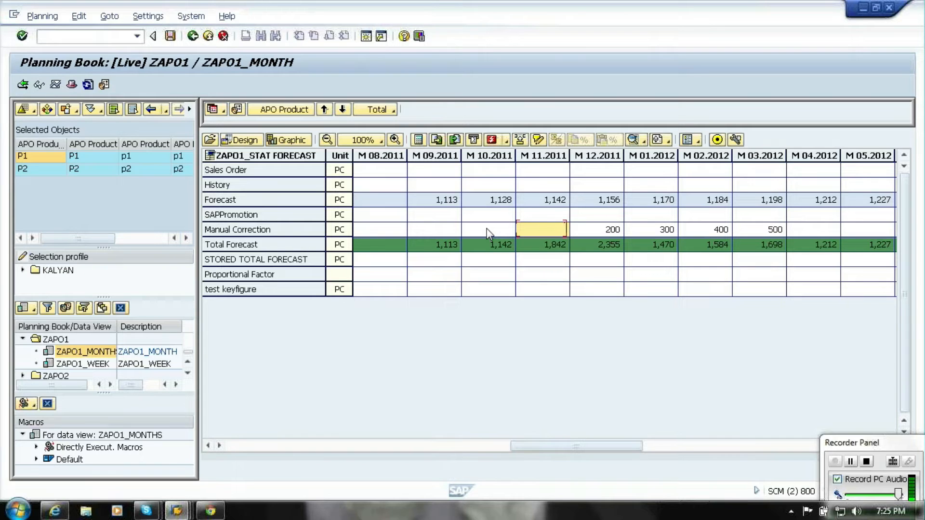
{"action": "key", "text": "Right"}
{"action": "key", "text": "Delete"}
{"action": "key", "text": "Right"}
{"action": "key", "text": "Delete"}
{"action": "key", "text": "Right"}
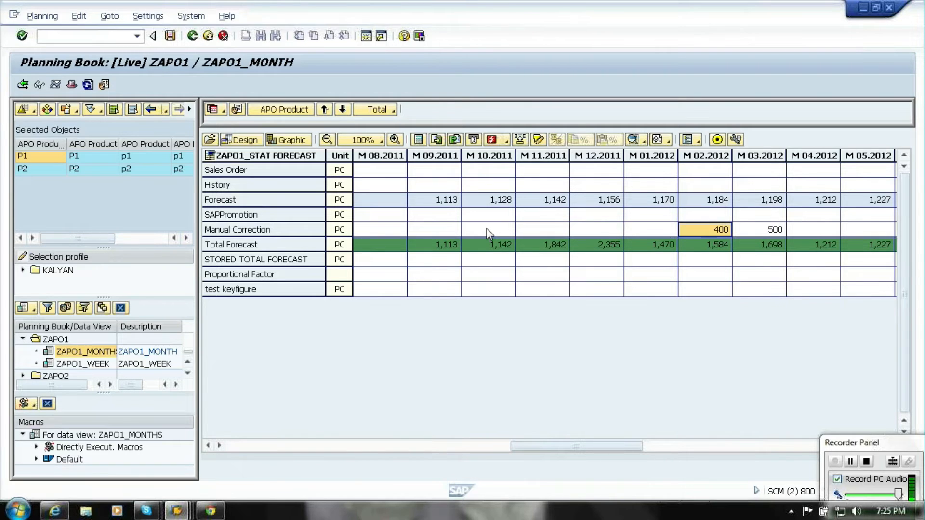
{"action": "key", "text": "Delete"}
{"action": "key", "text": "Right"}
{"action": "key", "text": "Delete"}
{"action": "key", "text": "Right"}
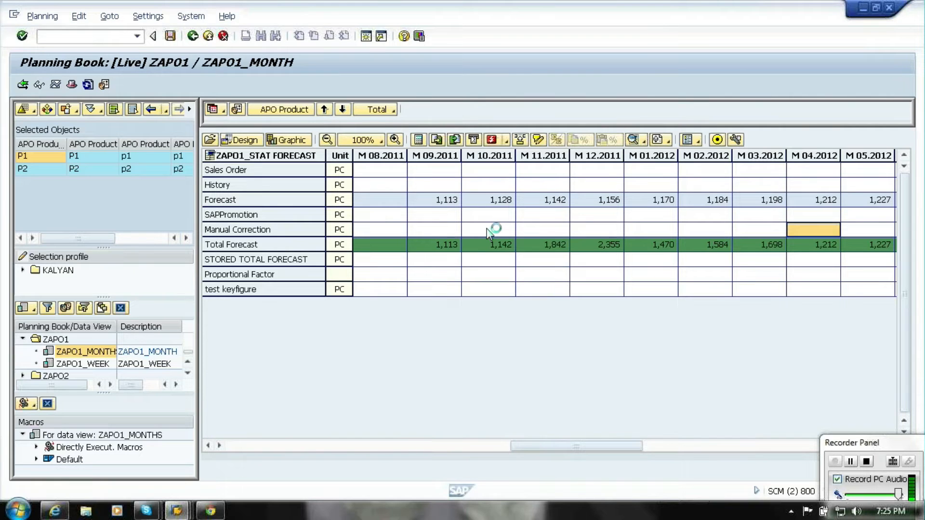
{"action": "left_click", "coordinate": [171, 37]}
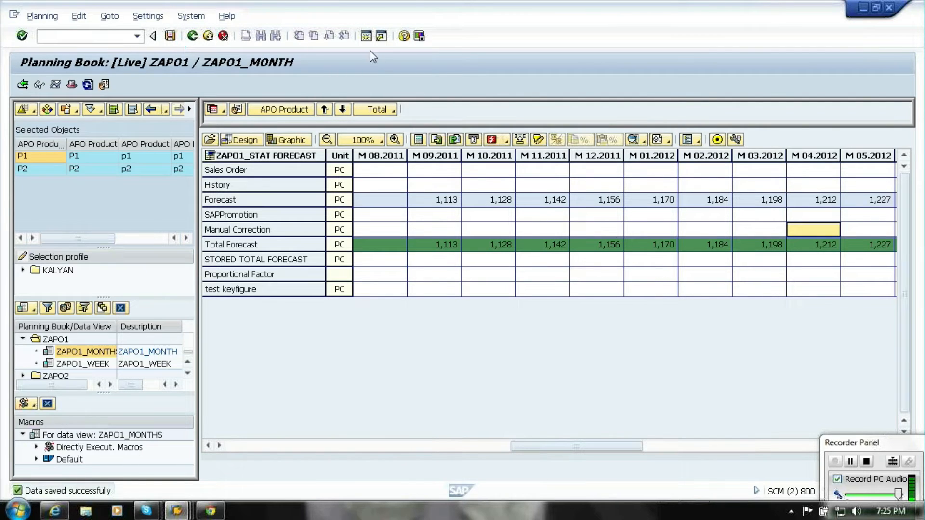
Open a new session and start Lifecycle Planning (/SAPAPO/MSDP_FCST1) from the Demand Planning environment
{"action": "left_click", "coordinate": [366, 39]}
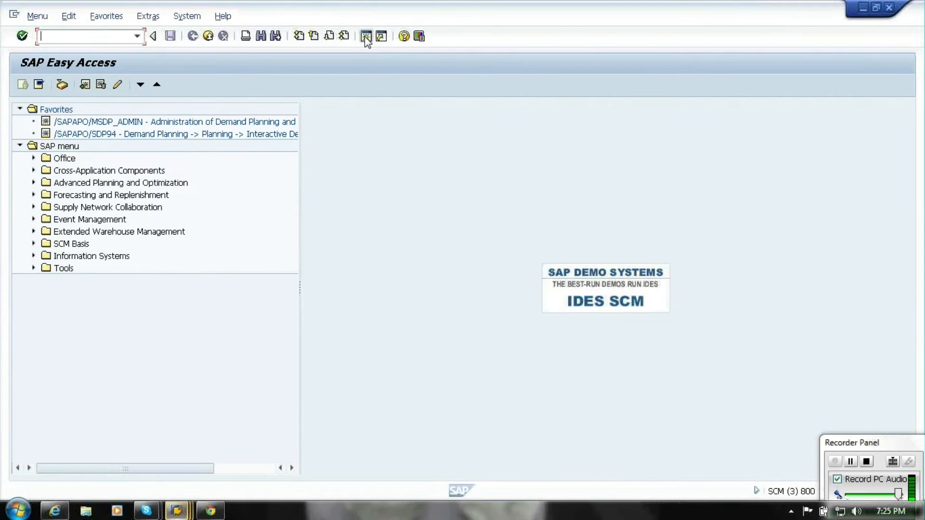
{"action": "left_click", "coordinate": [34, 183]}
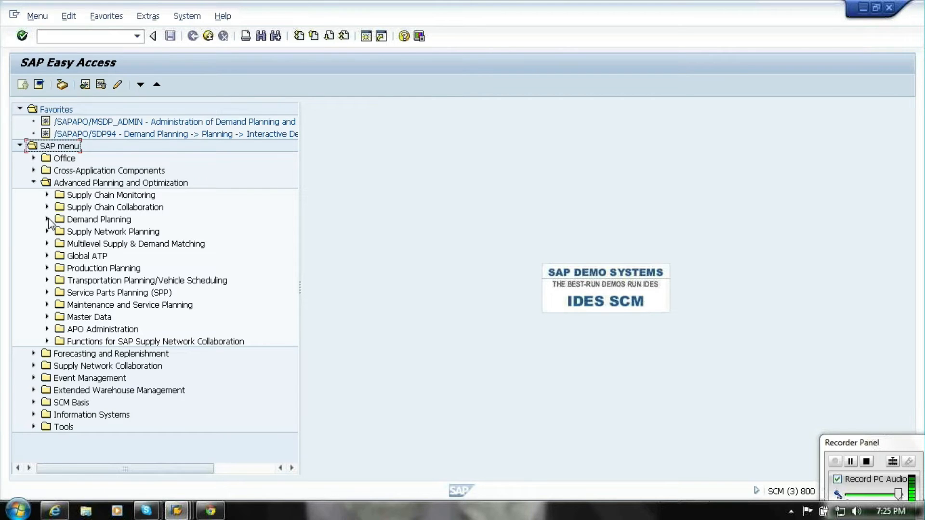
{"action": "left_click", "coordinate": [48, 219]}
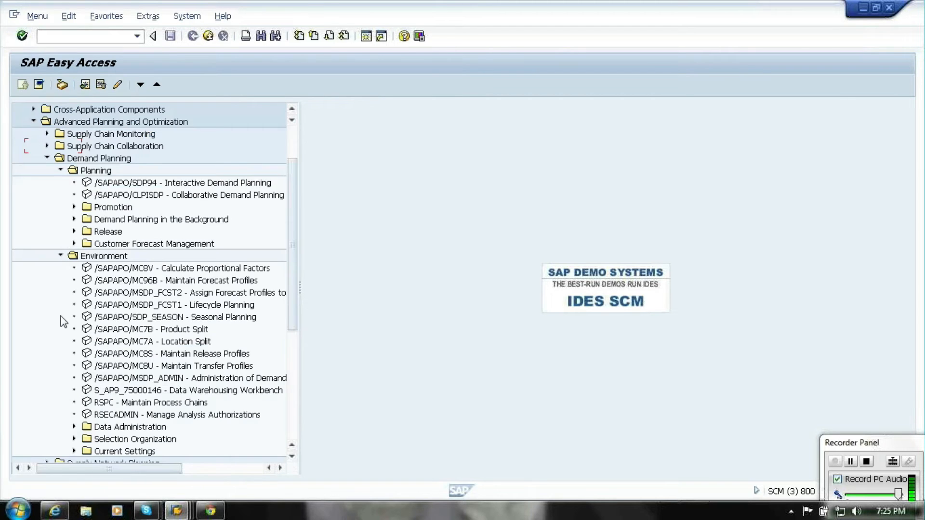
{"action": "double_click", "coordinate": [231, 305]}
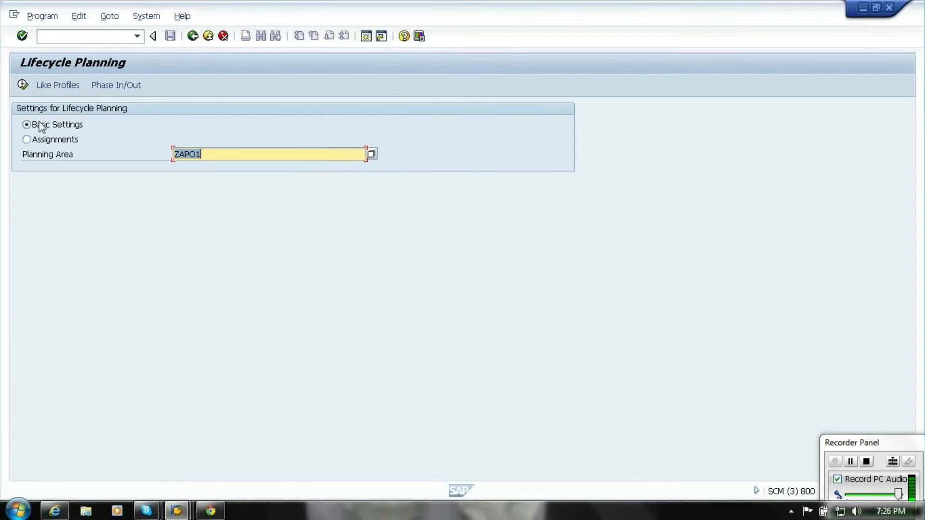
Delete the life cycle assignment of product P2 at location L1 in planning area ZAPO1 and apply the change
{"action": "left_click", "coordinate": [45, 141]}
{"action": "left_click", "coordinate": [54, 90]}
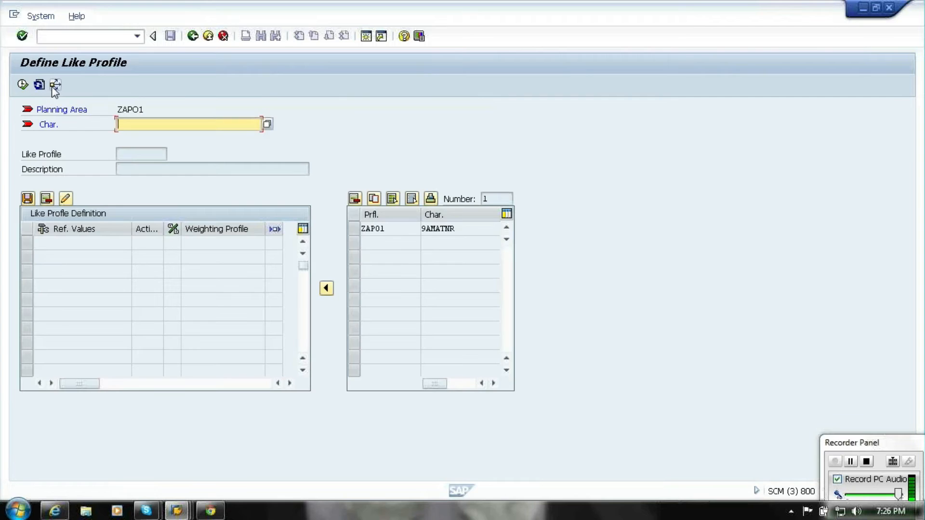
{"action": "left_click", "coordinate": [194, 40]}
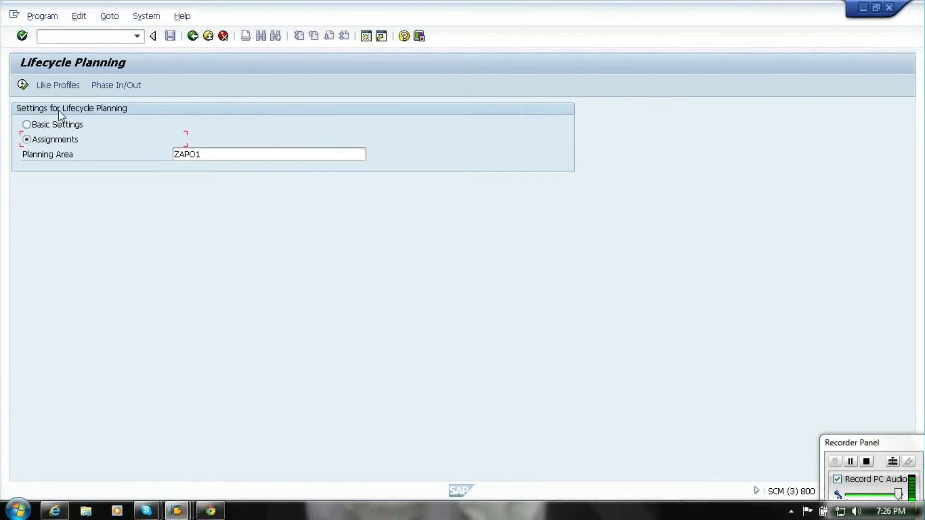
{"action": "left_click", "coordinate": [22, 87]}
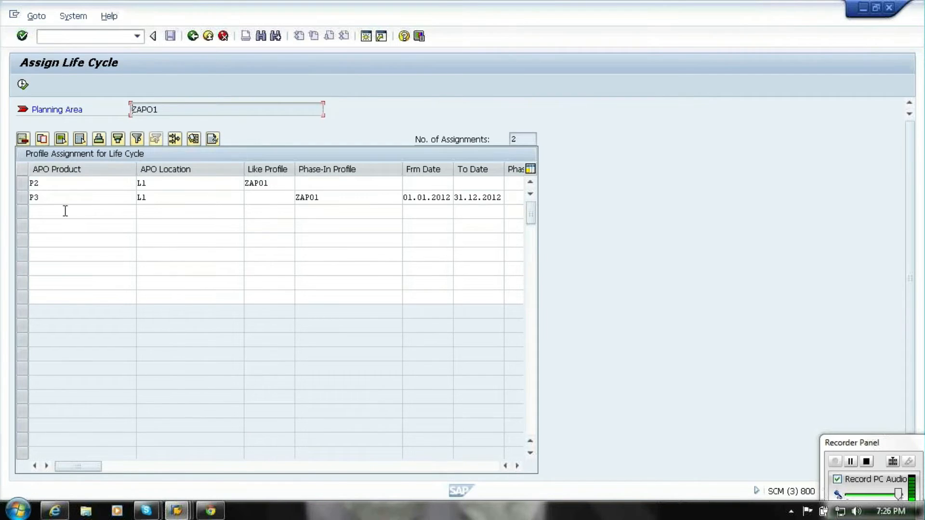
{"action": "left_click", "coordinate": [22, 184]}
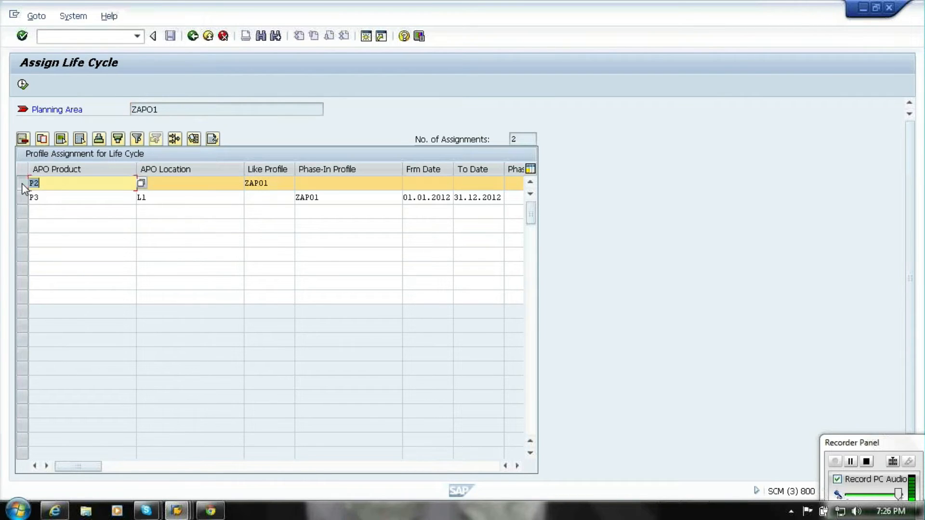
{"action": "left_click", "coordinate": [23, 139]}
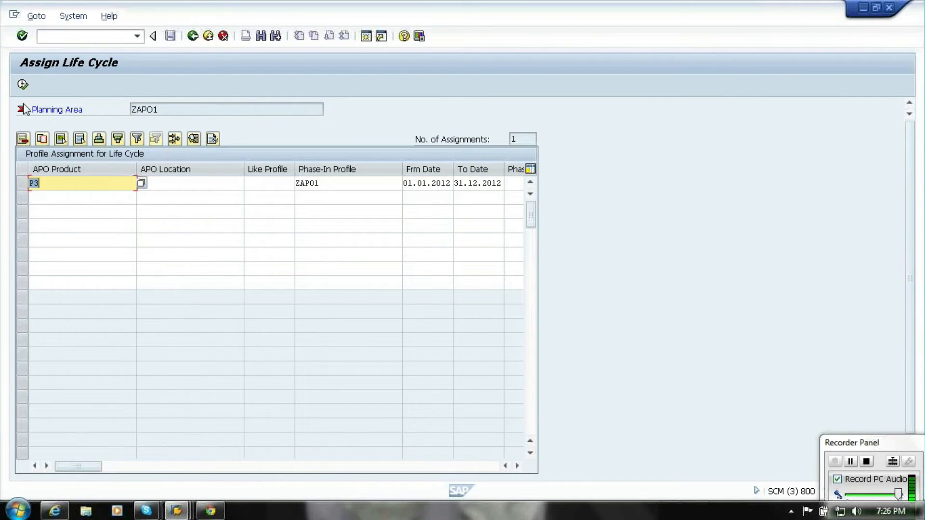
{"action": "left_click", "coordinate": [23, 86]}
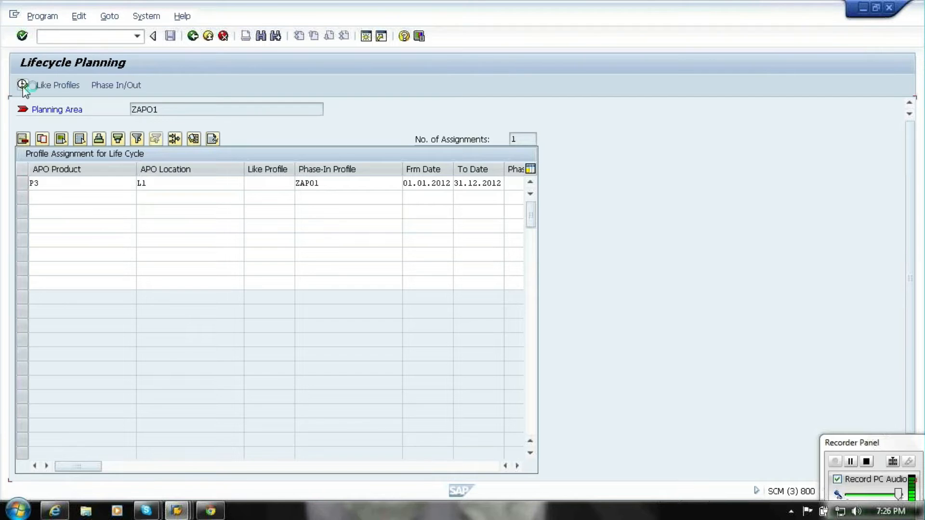
Leave Lifecycle Planning and return to the session with planning book ZAPO1 / ZAPO1_MONTH
{"action": "left_click", "coordinate": [192, 39]}
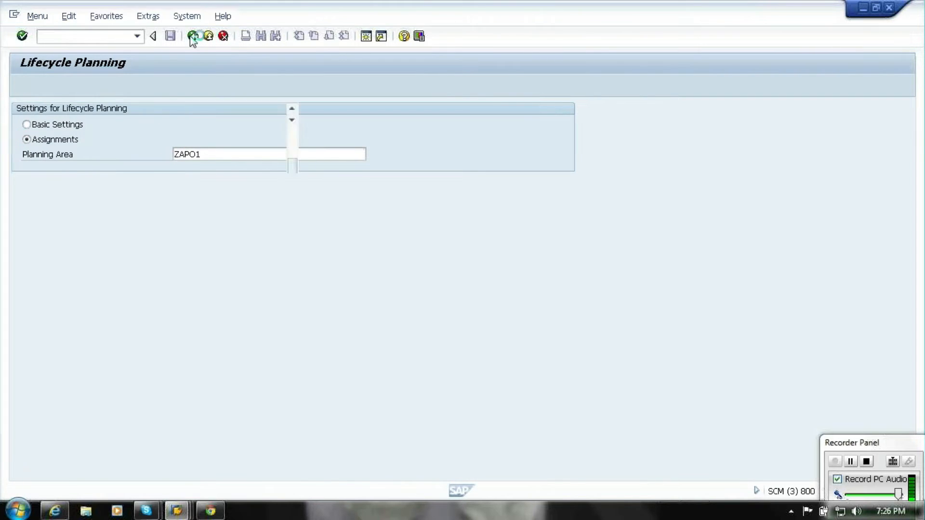
{"action": "left_click", "coordinate": [187, 512]}
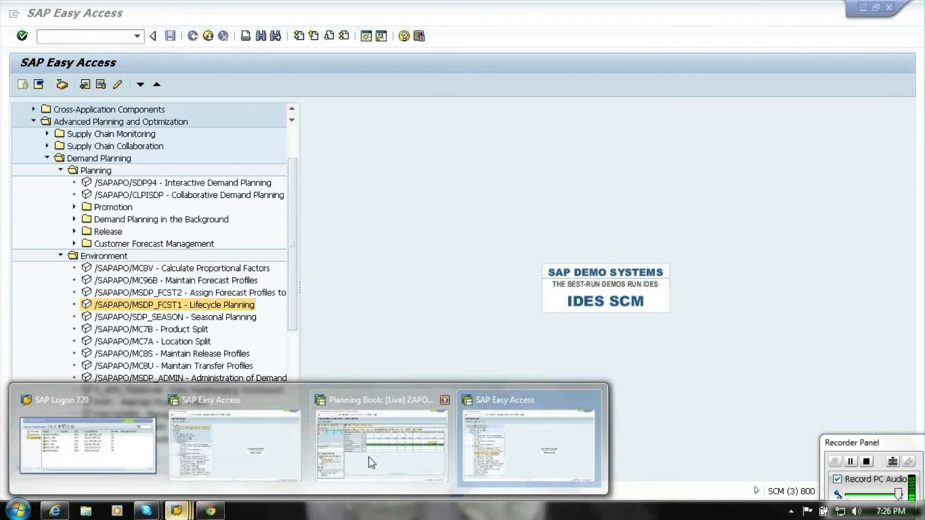
{"action": "left_click", "coordinate": [369, 457]}
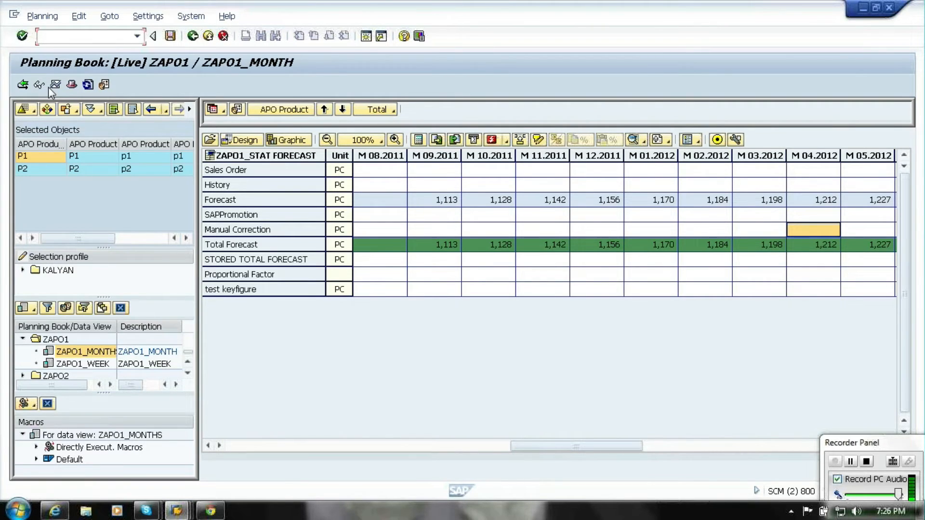
Try to run the univariate forecast for P1 and P2, and look through the Forecast row's options in design mode
{"action": "left_click", "coordinate": [55, 85]}
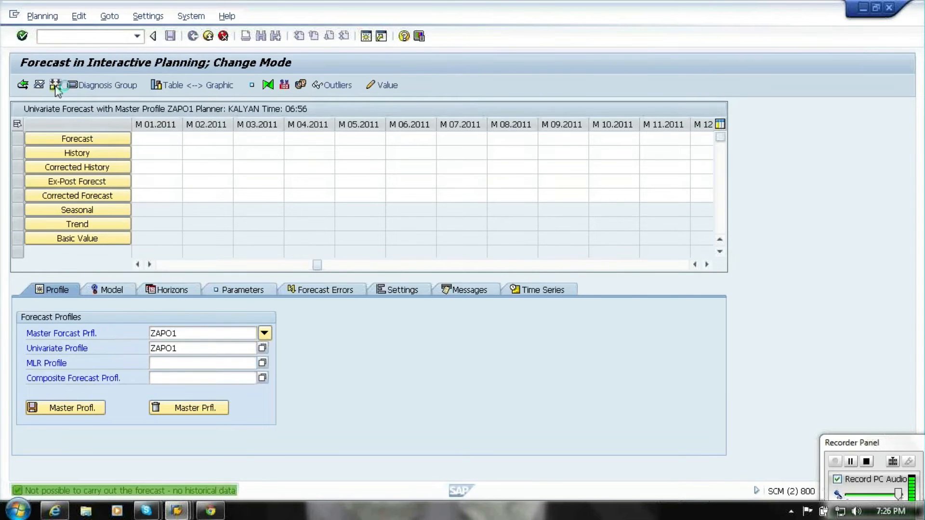
{"action": "left_click", "coordinate": [223, 37]}
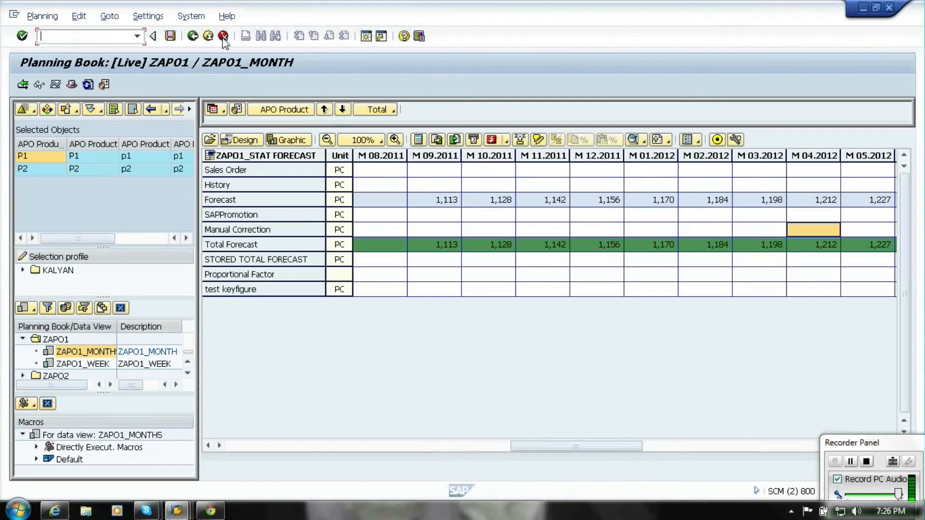
{"action": "left_click", "coordinate": [233, 199]}
{"action": "right_click", "coordinate": [234, 200]}
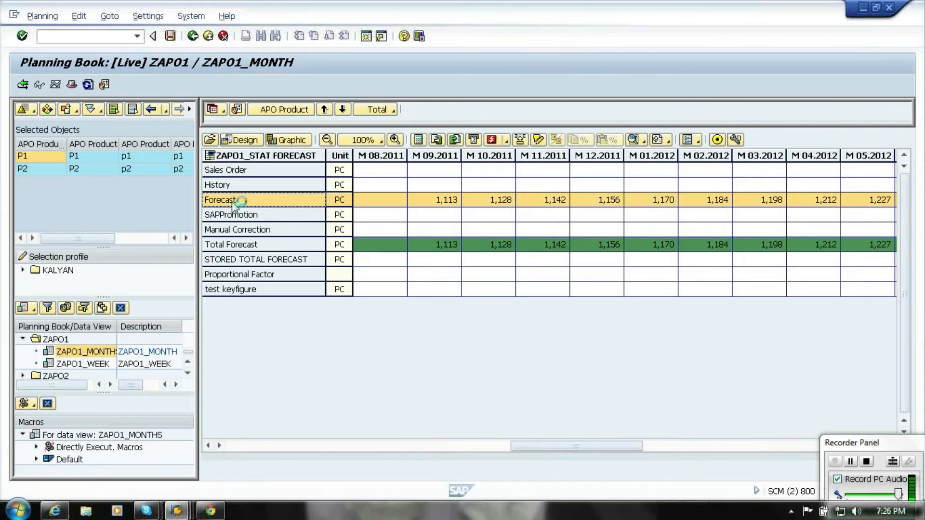
{"action": "left_click", "coordinate": [244, 140]}
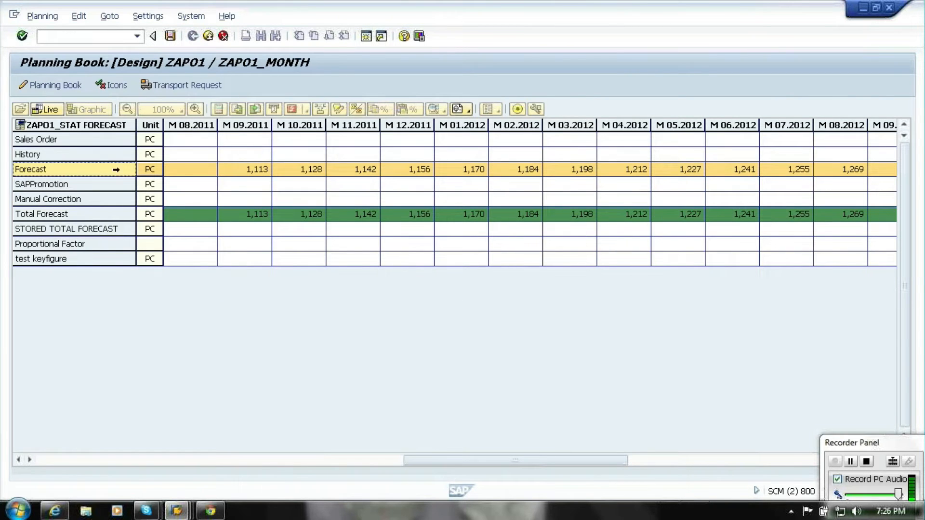
{"action": "right_click", "coordinate": [102, 174]}
{"action": "mouse_move", "coordinate": [162, 200]}
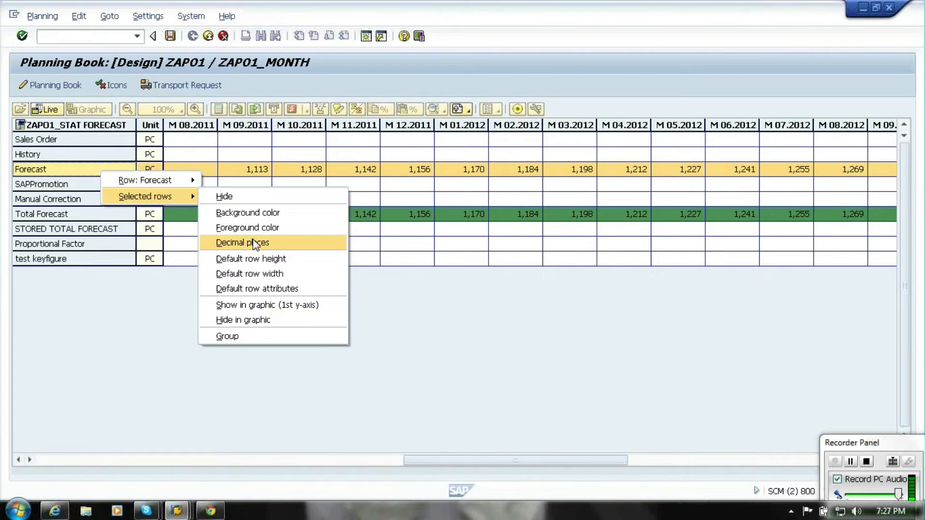
{"action": "left_click", "coordinate": [139, 326]}
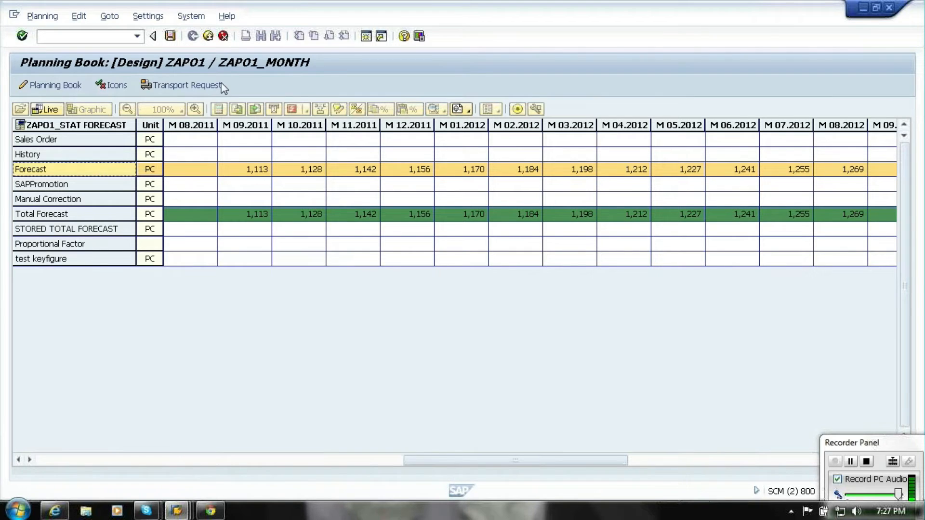
{"action": "left_click", "coordinate": [223, 37]}
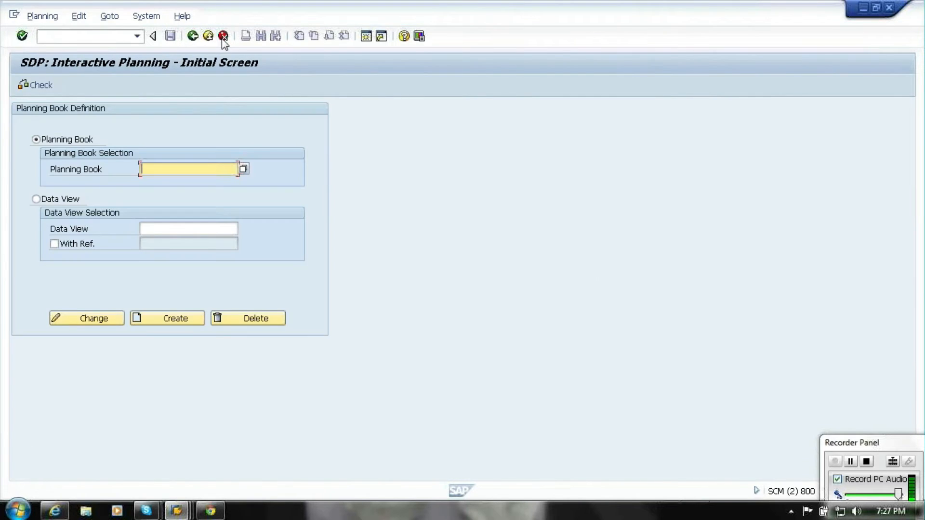
Restart Interactive Demand Planning with the transaction code /n/sapapo/sdp94
{"action": "left_click", "coordinate": [127, 35]}
{"action": "type", "text": "/"}
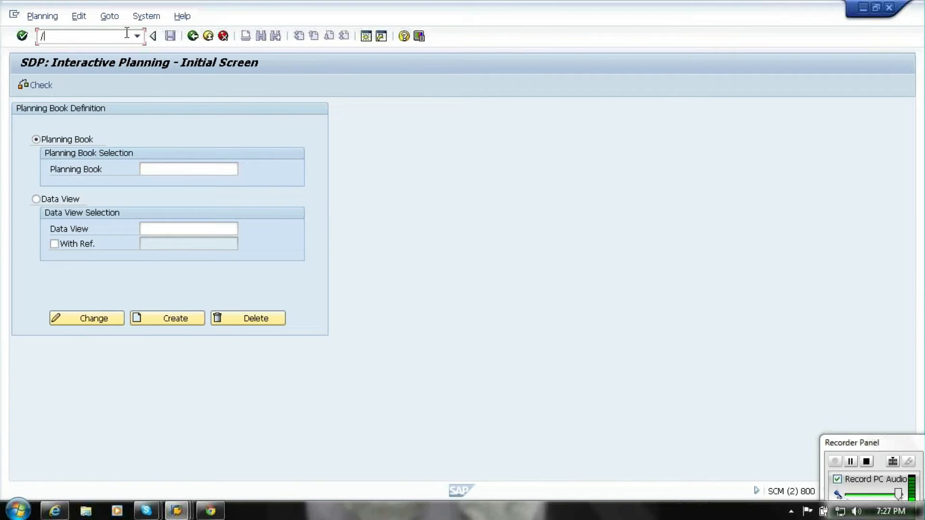
{"action": "type", "text": "n/sapapo/sdp94\\"}
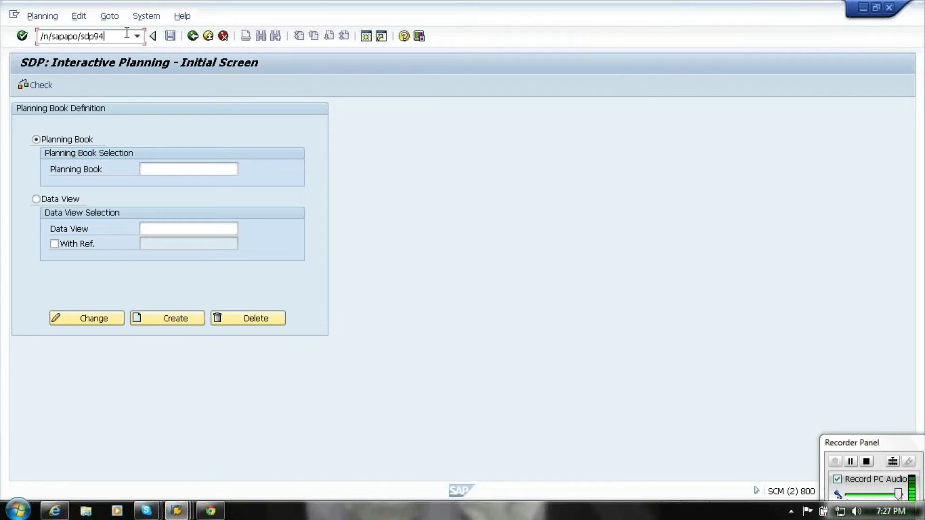
{"action": "key", "text": "Return"}
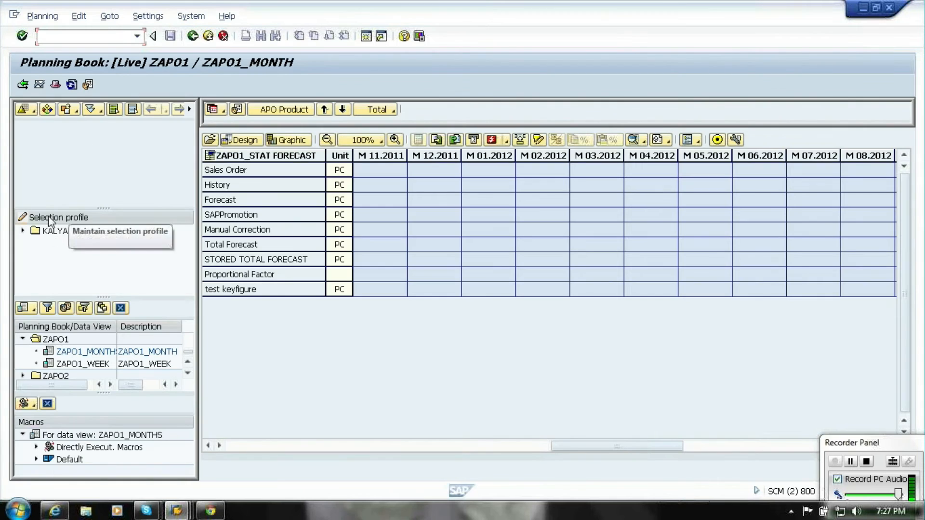
Set up an object selection that shows APO Product, with conditions on APO Product and APO Location
{"action": "left_click", "coordinate": [47, 110]}
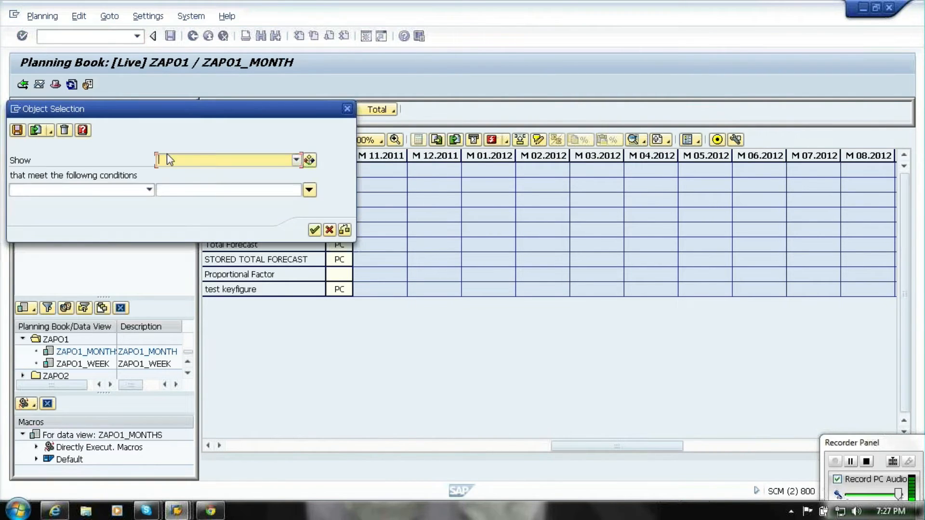
{"action": "left_click", "coordinate": [169, 159]}
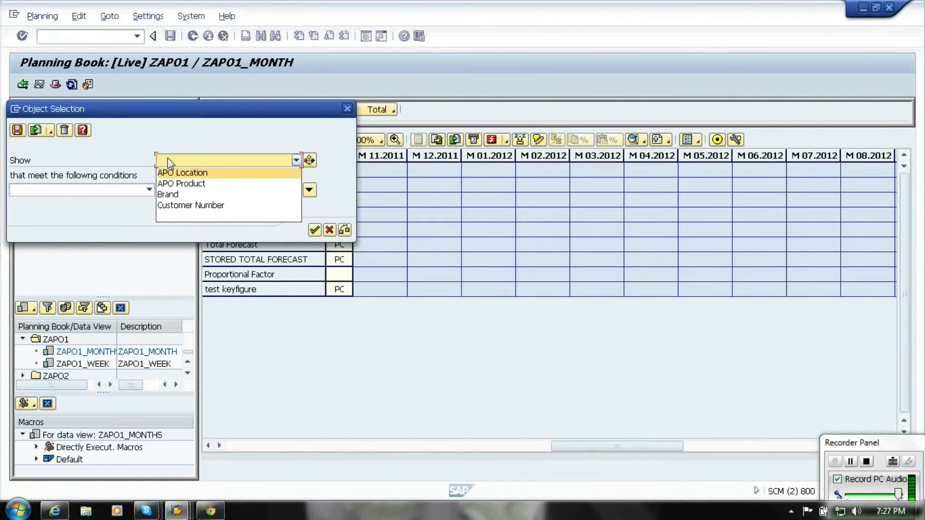
{"action": "left_click", "coordinate": [175, 183]}
{"action": "left_click", "coordinate": [149, 204]}
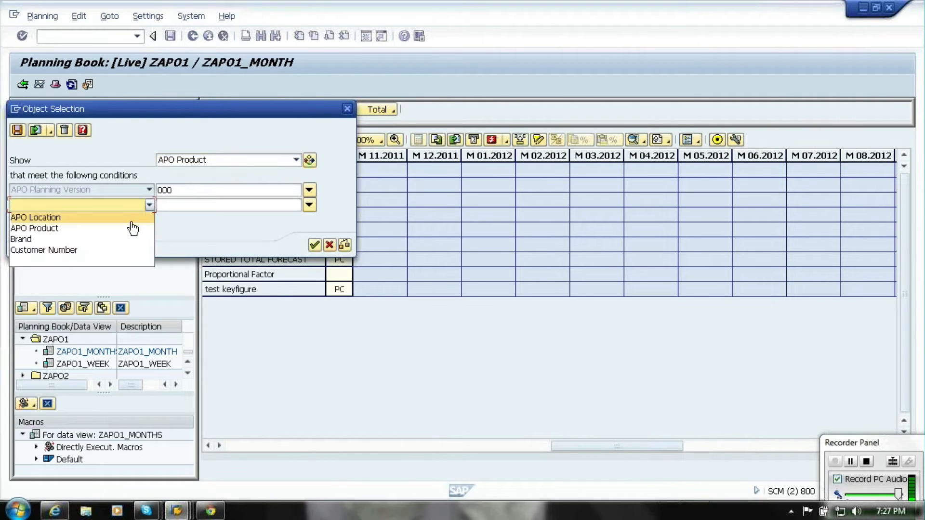
{"action": "left_click", "coordinate": [130, 231]}
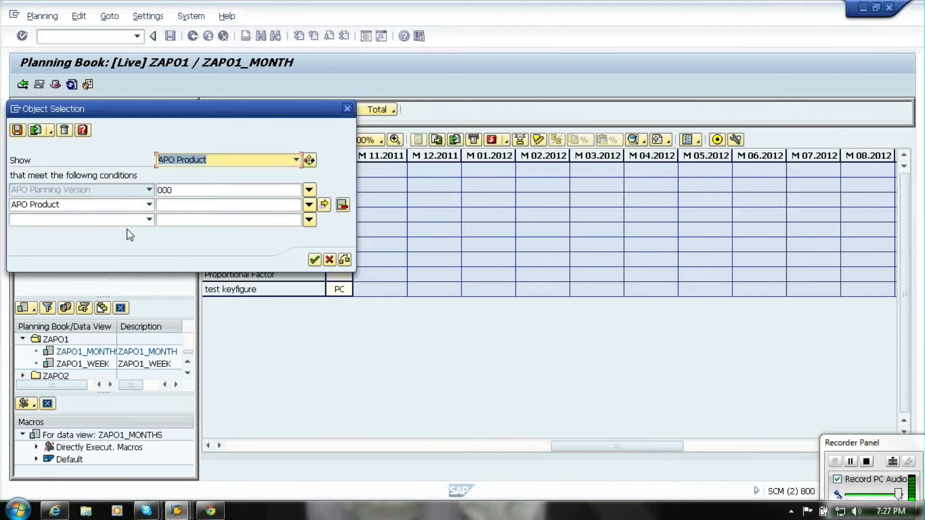
{"action": "left_click", "coordinate": [299, 205]}
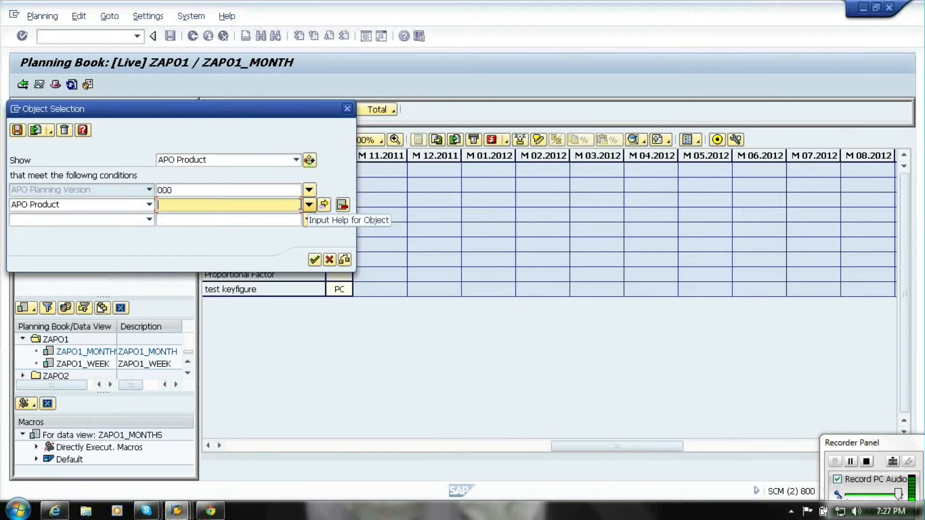
{"action": "left_click", "coordinate": [147, 219]}
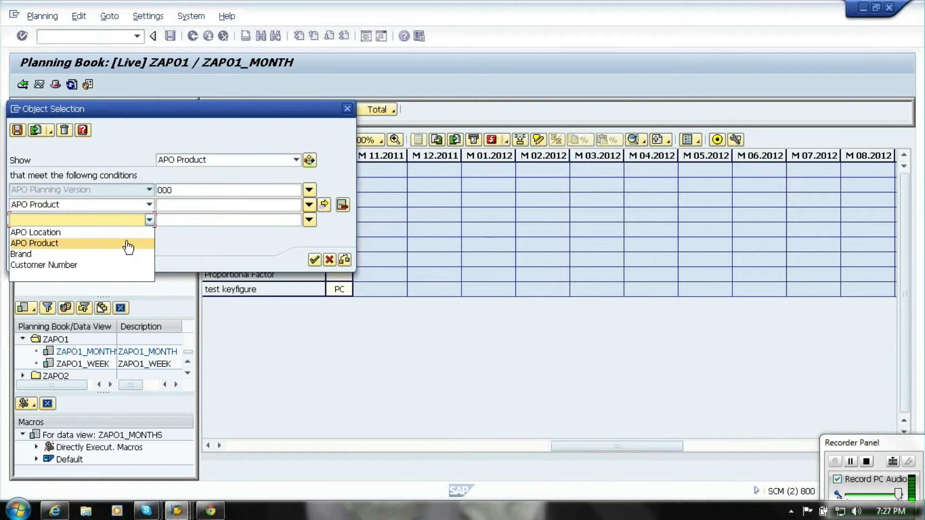
Restrict the selection to product P1 and location L1, and load the matching objects
{"action": "left_click", "coordinate": [201, 205]}
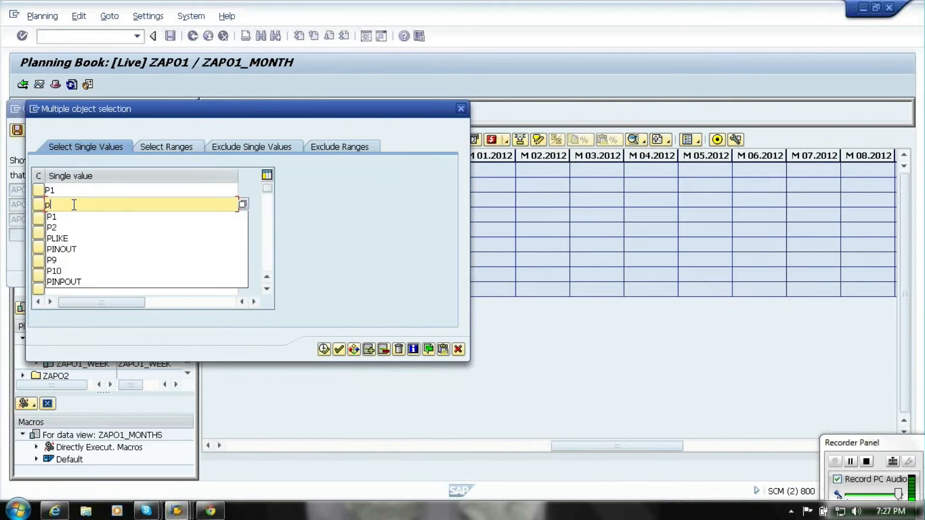
{"action": "type", "text": "1"}
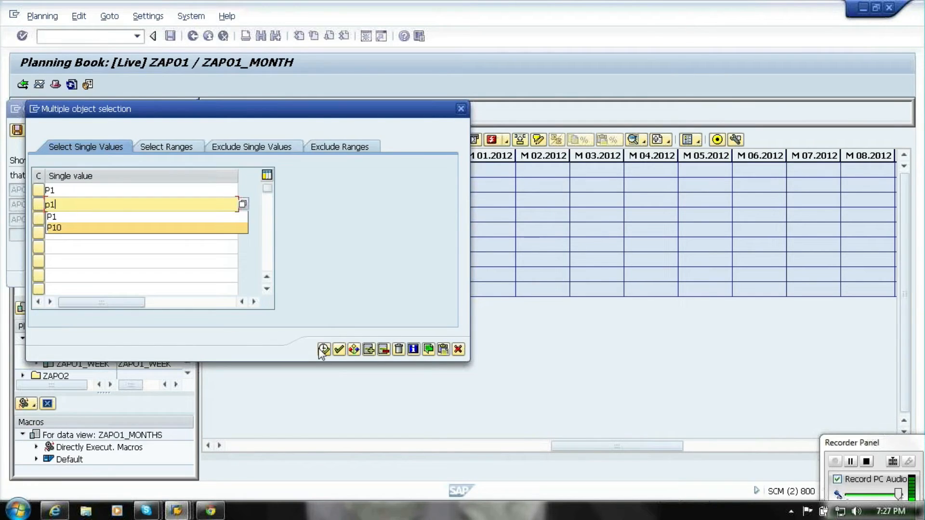
{"action": "left_click", "coordinate": [324, 349]}
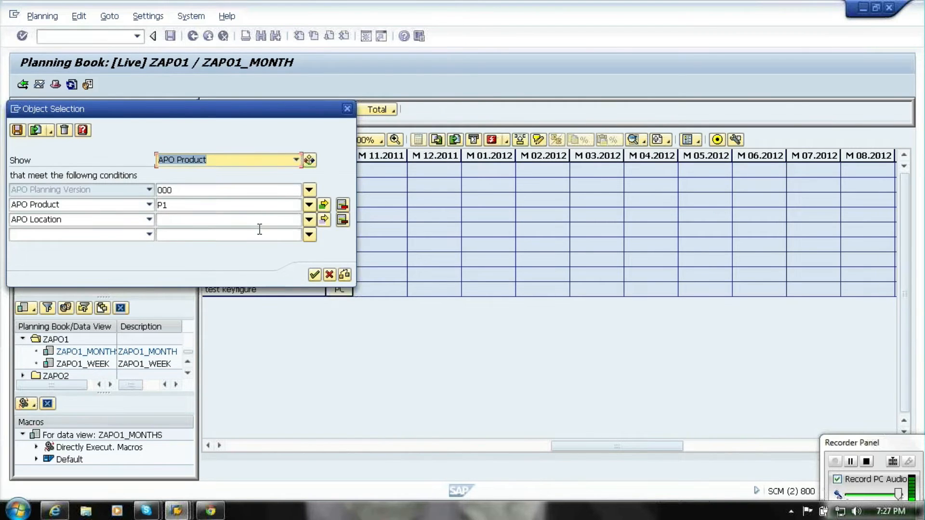
{"action": "left_click", "coordinate": [239, 221]}
{"action": "type", "text": "l1"}
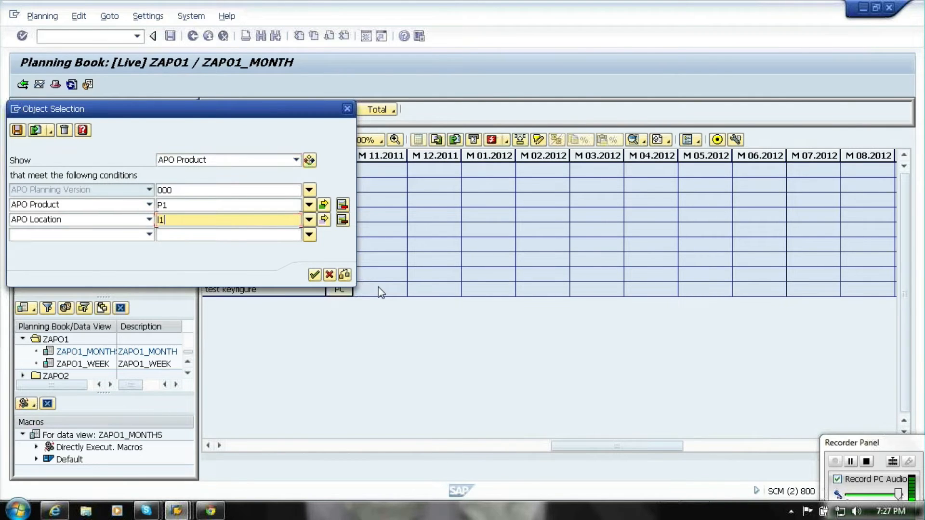
{"action": "left_click", "coordinate": [314, 275]}
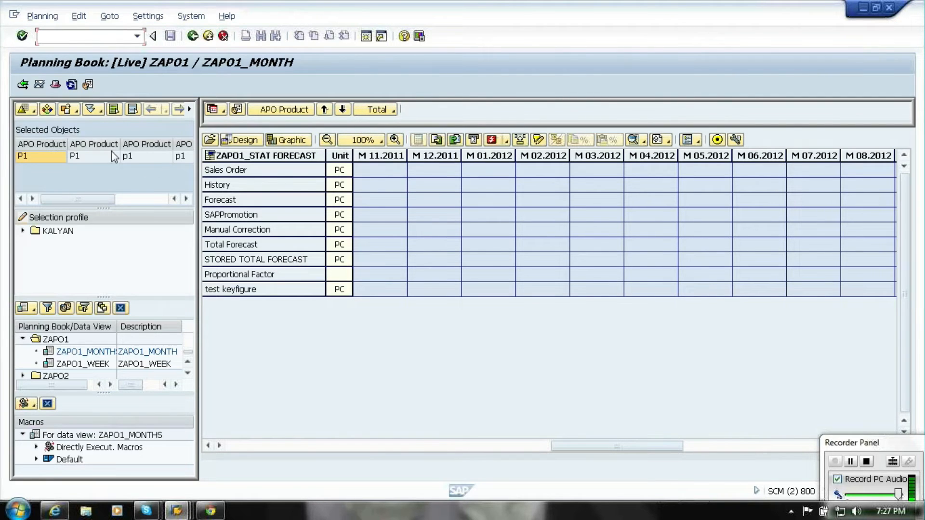
Correct the product condition to the single values P1 and P2, and reload the selected objects
{"action": "left_click", "coordinate": [46, 111]}
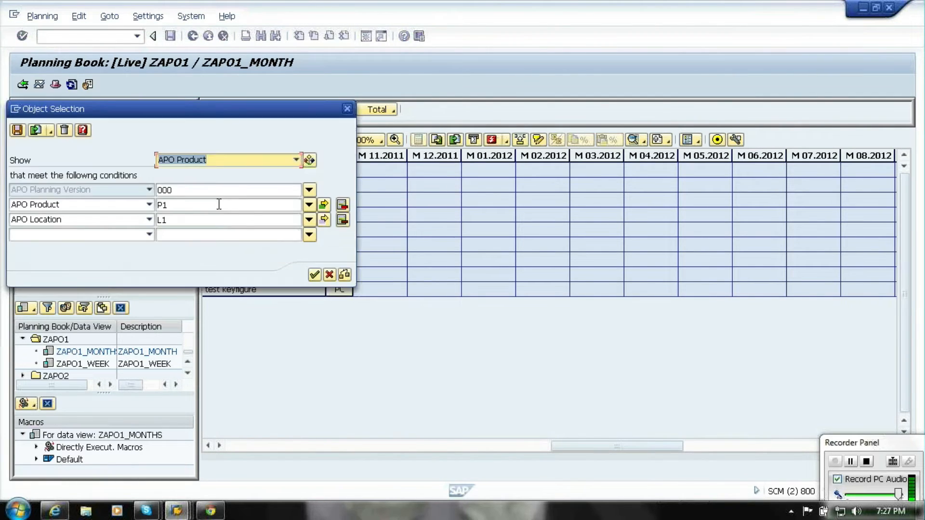
{"action": "left_click", "coordinate": [323, 205]}
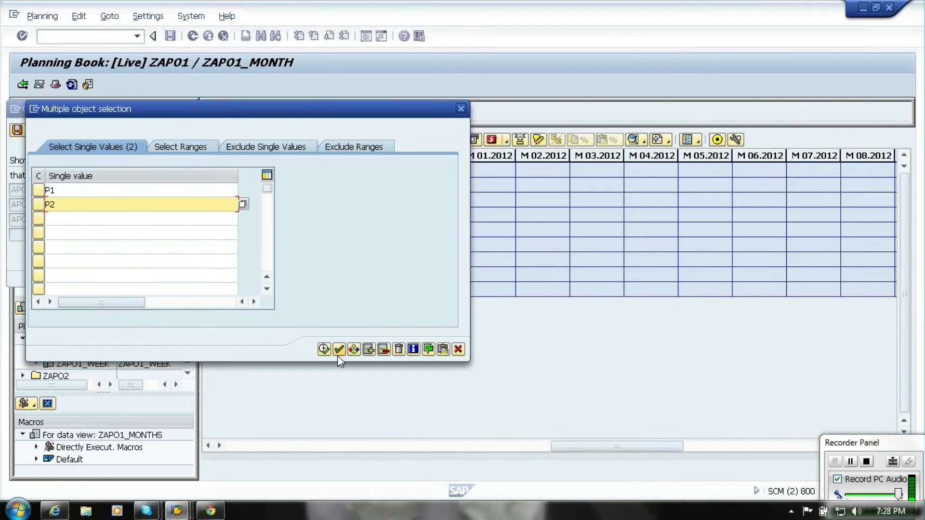
{"action": "left_click", "coordinate": [338, 354]}
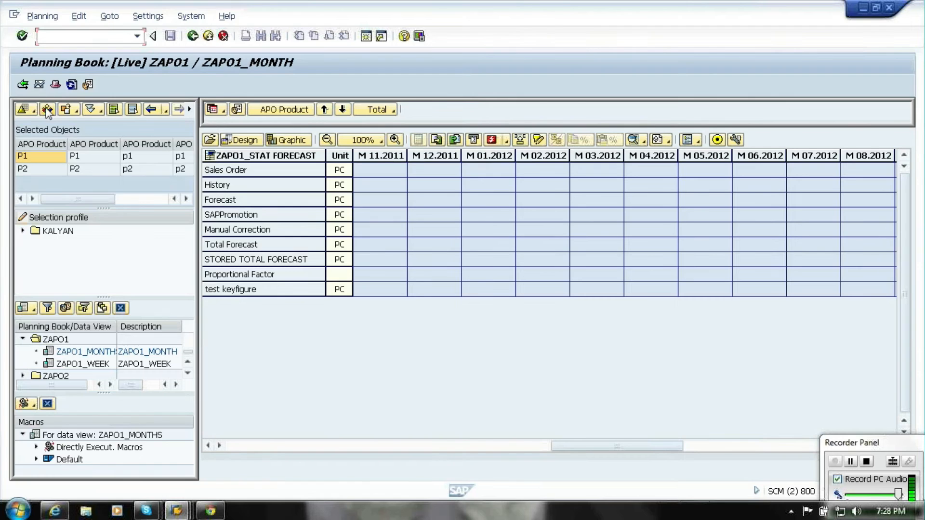
Save the current object selection under the description P1P2L1ZAP1 and reload the objects with it
{"action": "left_click", "coordinate": [47, 109]}
{"action": "left_click", "coordinate": [18, 130]}
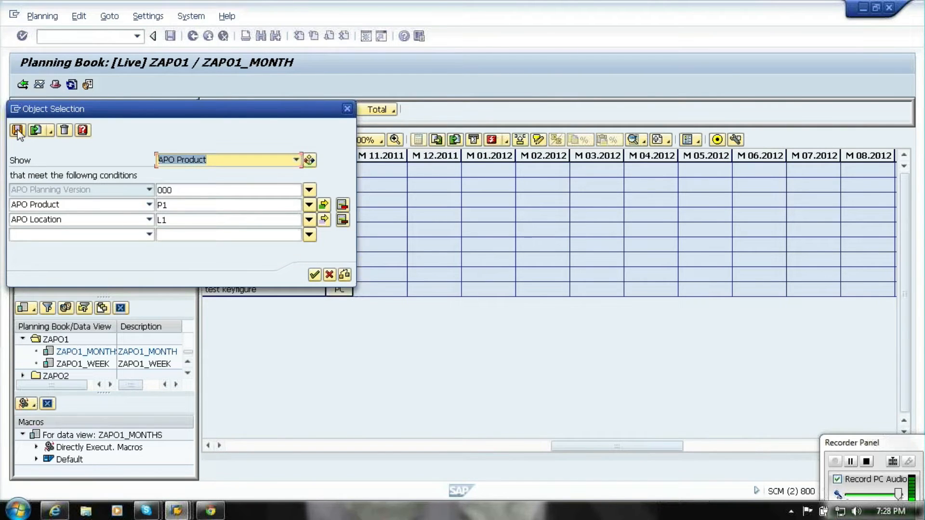
{"action": "type", "text": "p1p2"}
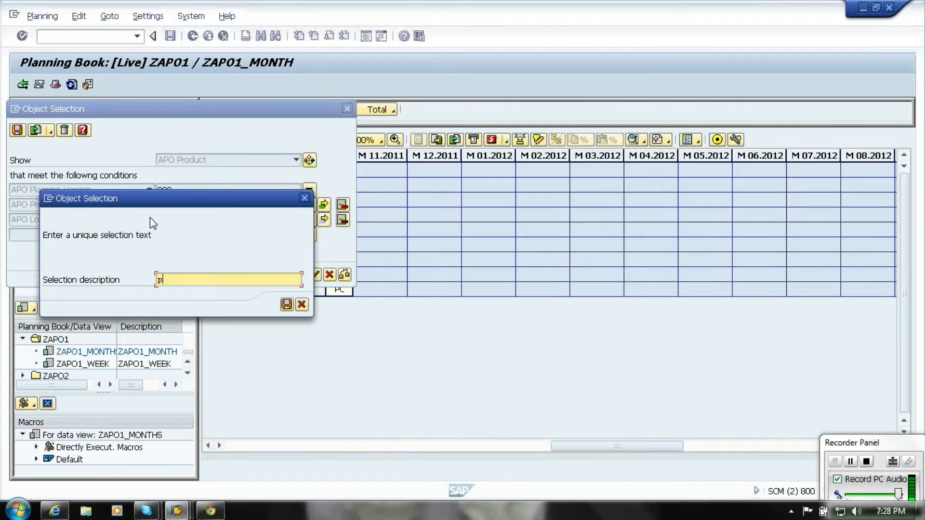
{"action": "type", "text": "lzap"}
{"action": "type", "text": "1p2l1zap1"}
{"action": "left_click", "coordinate": [286, 304]}
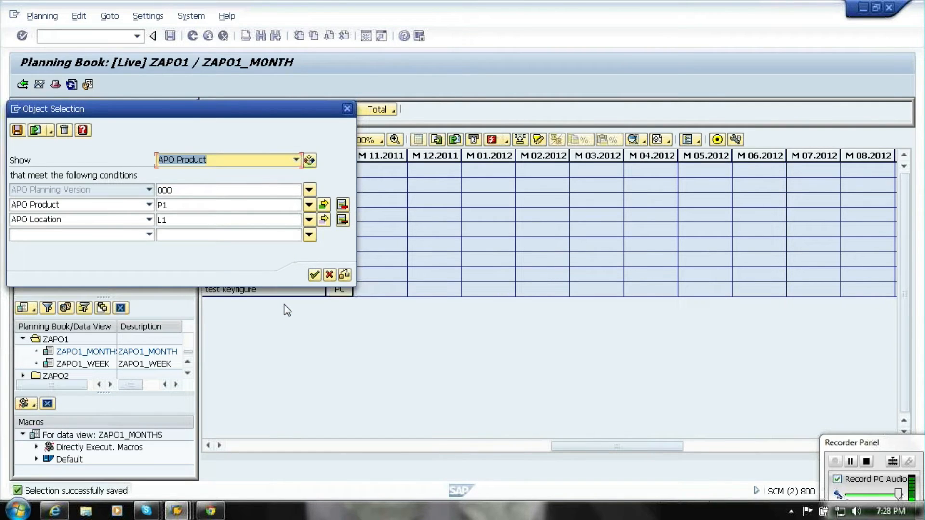
{"action": "left_click", "coordinate": [314, 276]}
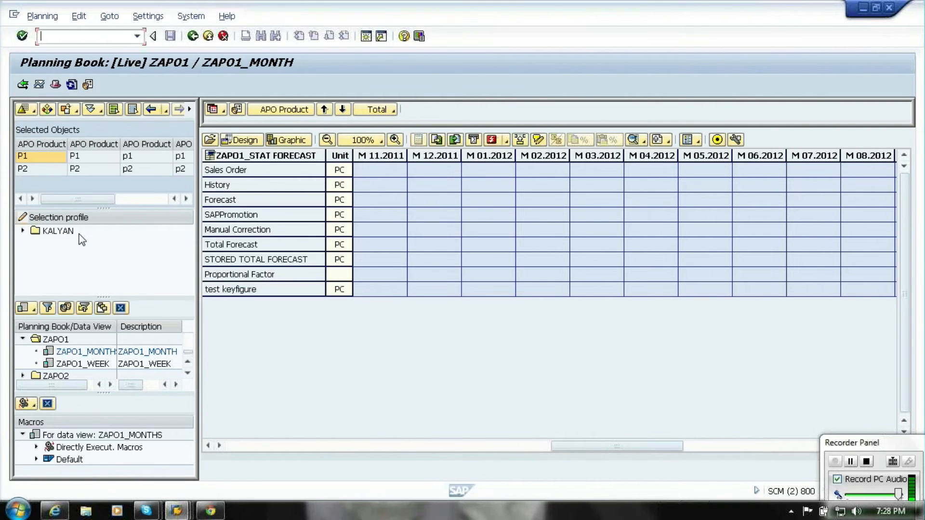
Assign the saved selection P1P2L1ZAP1 to the user's selection profile and save the profile
{"action": "left_click", "coordinate": [82, 219]}
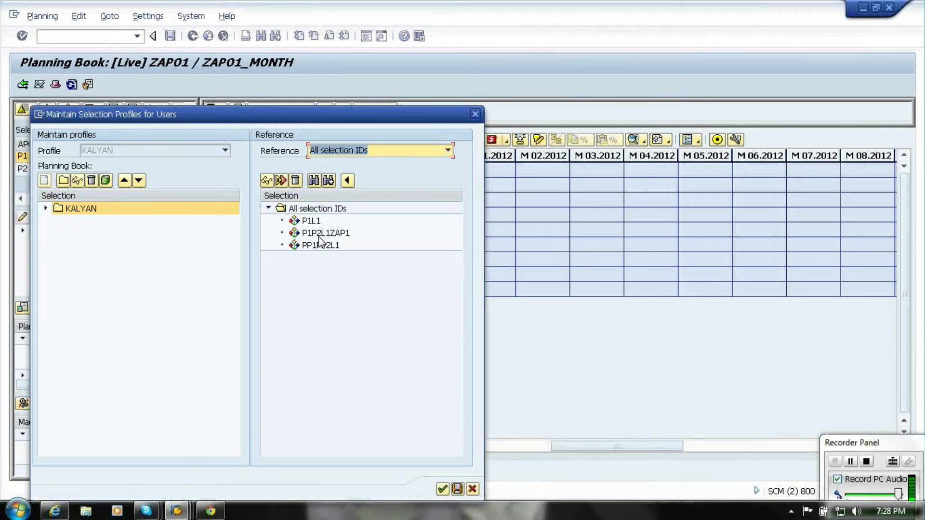
{"action": "left_click", "coordinate": [324, 234]}
{"action": "left_click_drag", "start_coordinate": [326, 235], "coordinate": [85, 210]}
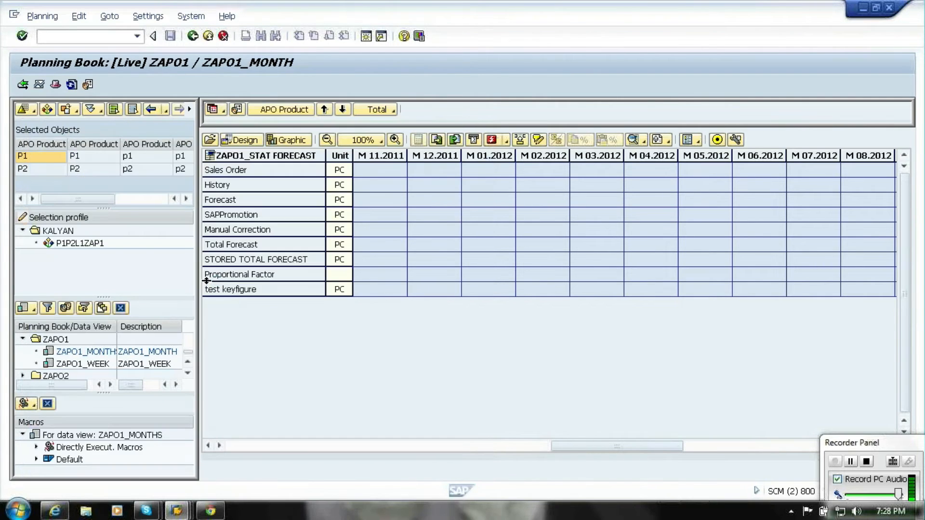
Load product P1 and distribute a History value of 1000 with operator = over M 11.2009 to M 10.2011
{"action": "left_click", "coordinate": [92, 159]}
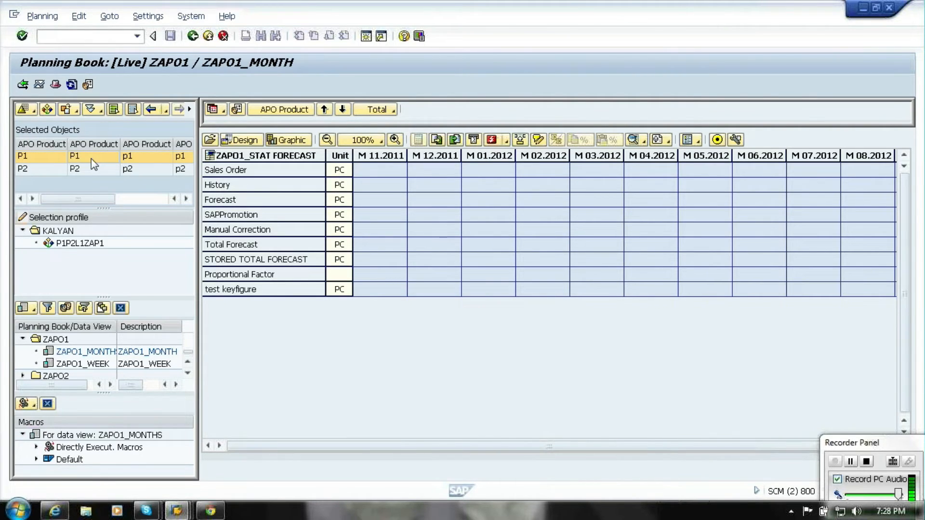
{"action": "double_click", "coordinate": [91, 158]}
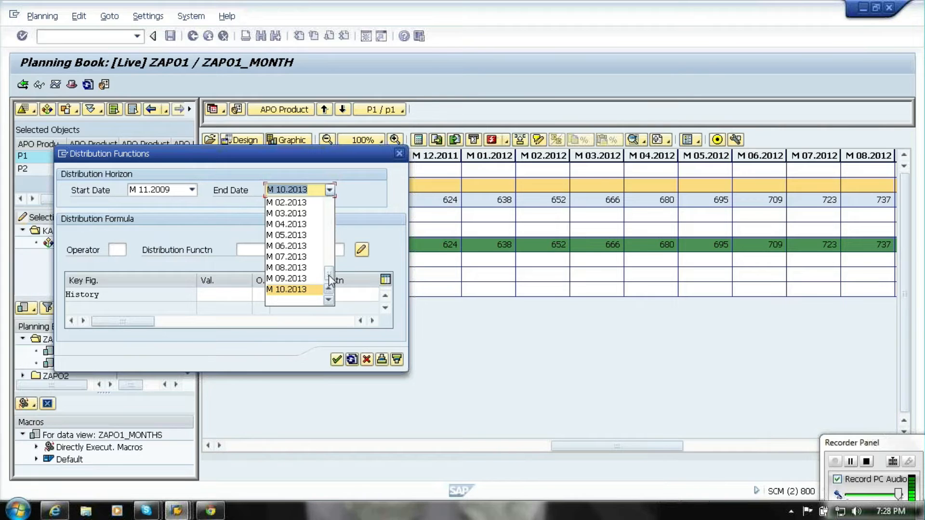
{"action": "left_click", "coordinate": [227, 295]}
{"action": "type", "text": "1000"}
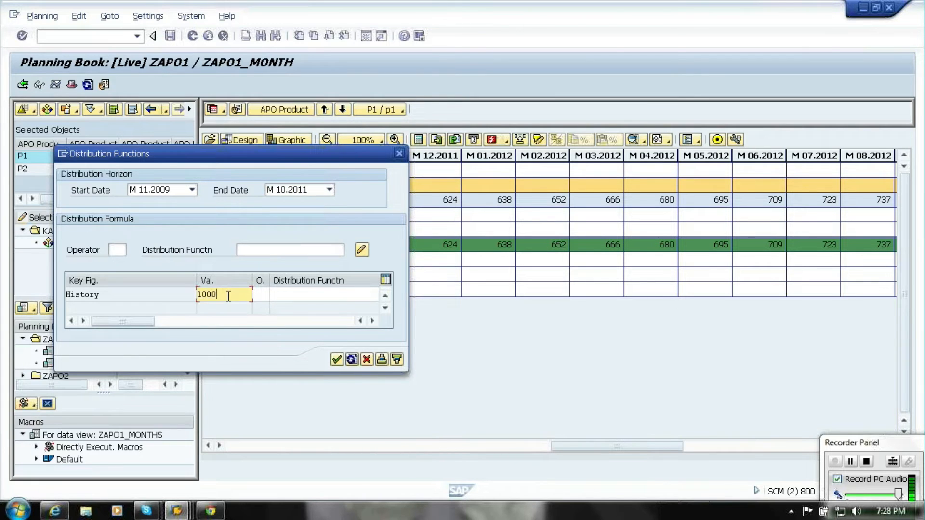
{"action": "key", "text": "Tab"}
{"action": "type", "text": "="}
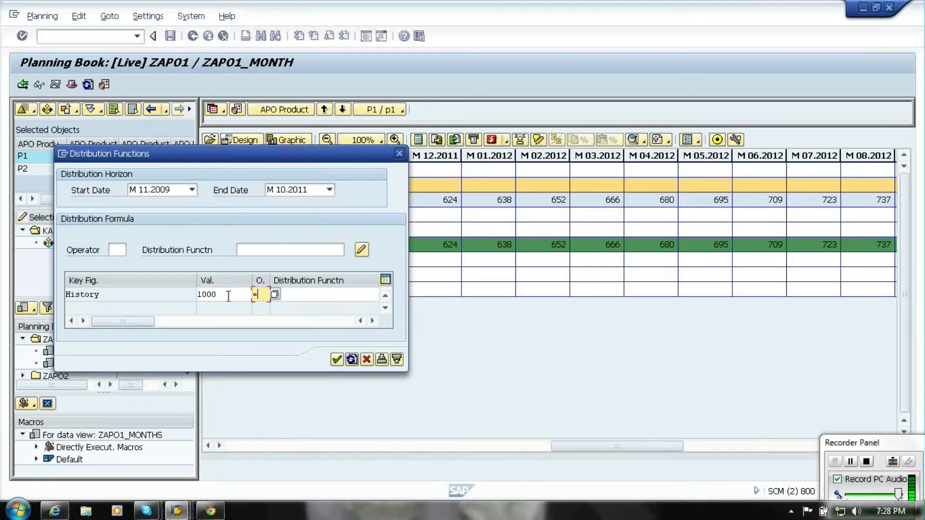
{"action": "left_click", "coordinate": [337, 363]}
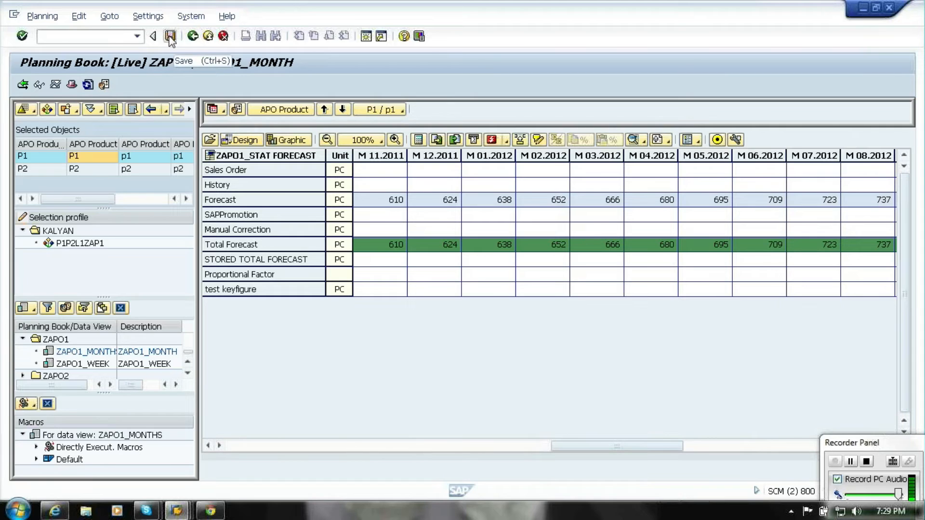
Save P1's planning data, run its univariate forecast with profile ZAPO1, and return to the planning book with the result
{"action": "left_click", "coordinate": [169, 37]}
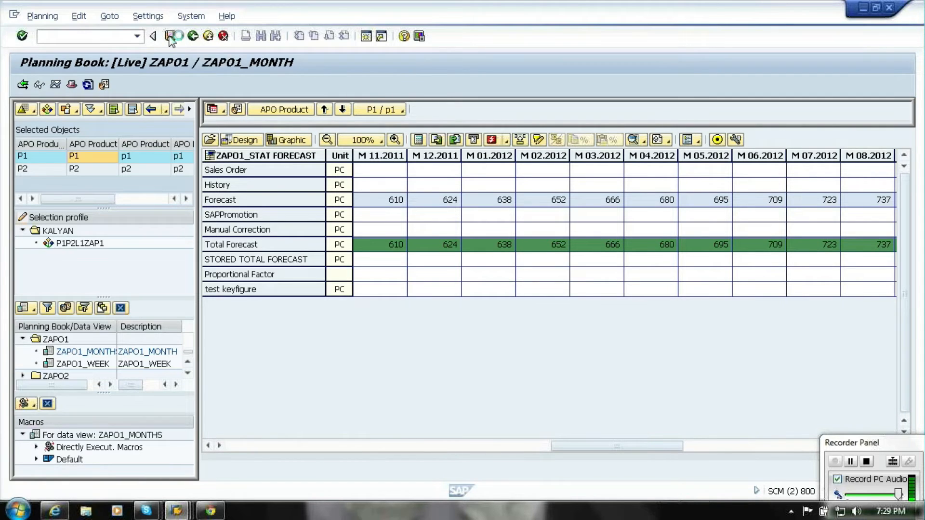
{"action": "left_click", "coordinate": [56, 86]}
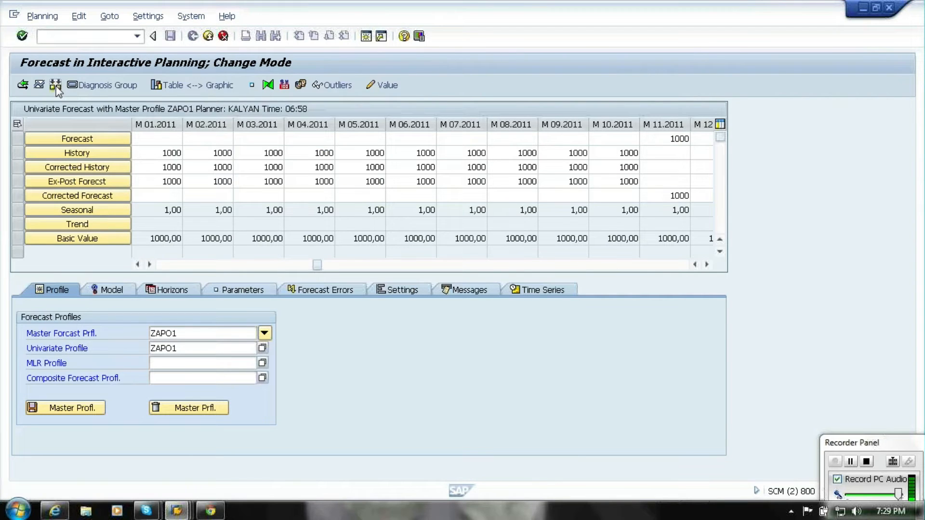
{"action": "left_click", "coordinate": [171, 37]}
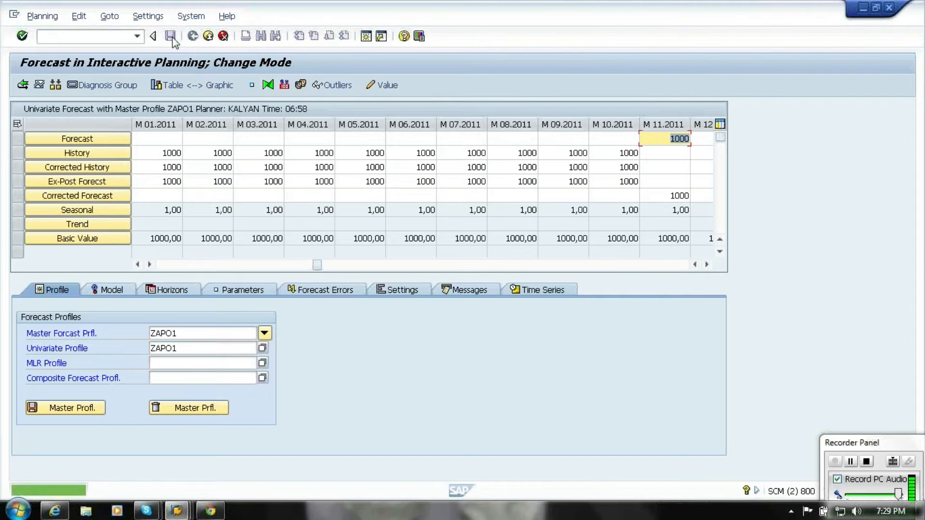
{"action": "left_click", "coordinate": [224, 37]}
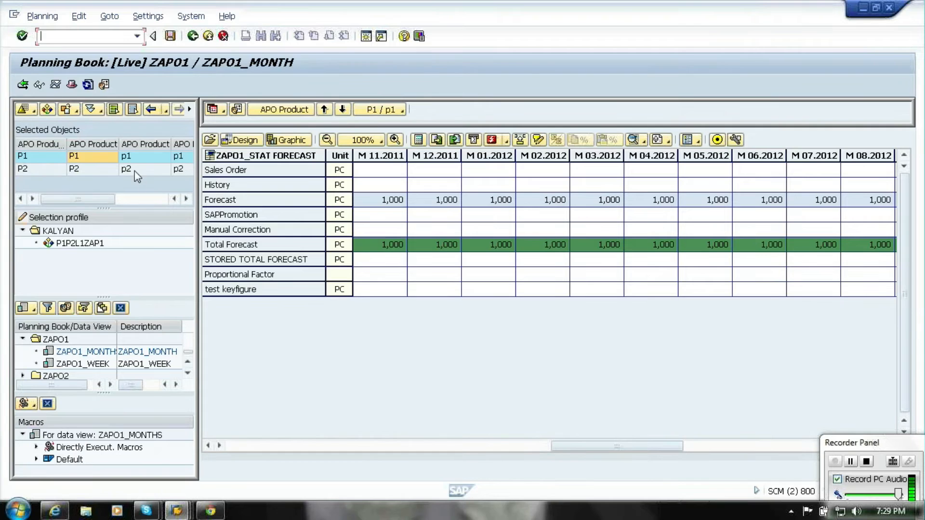
Load product P2, saving the changed data, and distribute a History value of 2000 over M 11.2009 to M 10.2011
{"action": "double_click", "coordinate": [135, 171]}
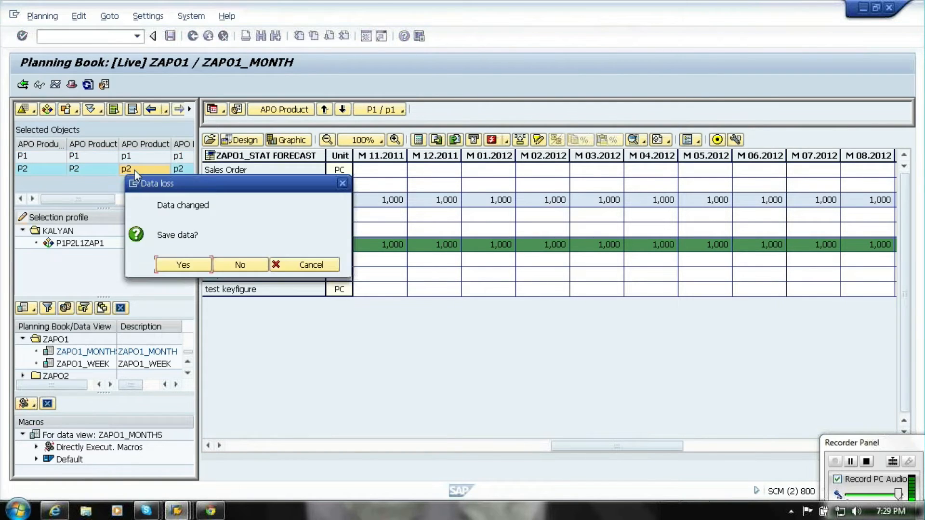
{"action": "left_click", "coordinate": [195, 269]}
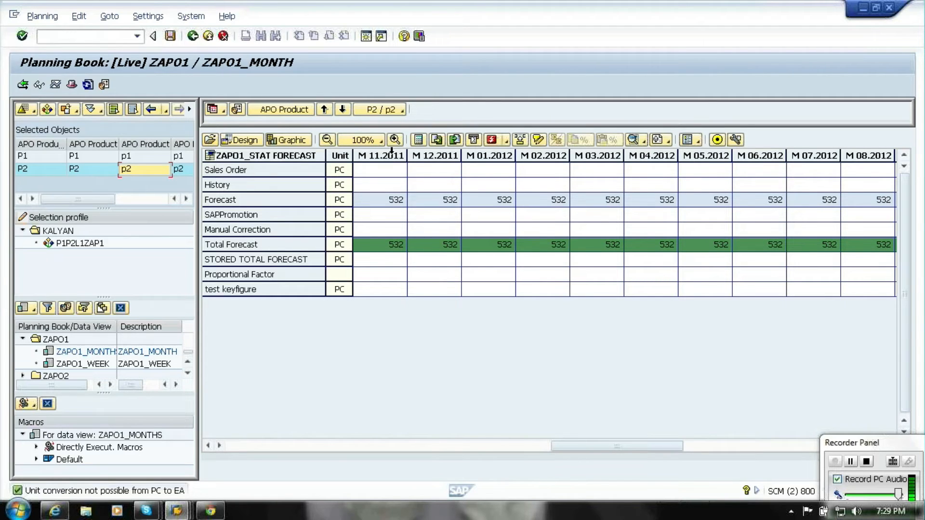
{"action": "left_click", "coordinate": [254, 187]}
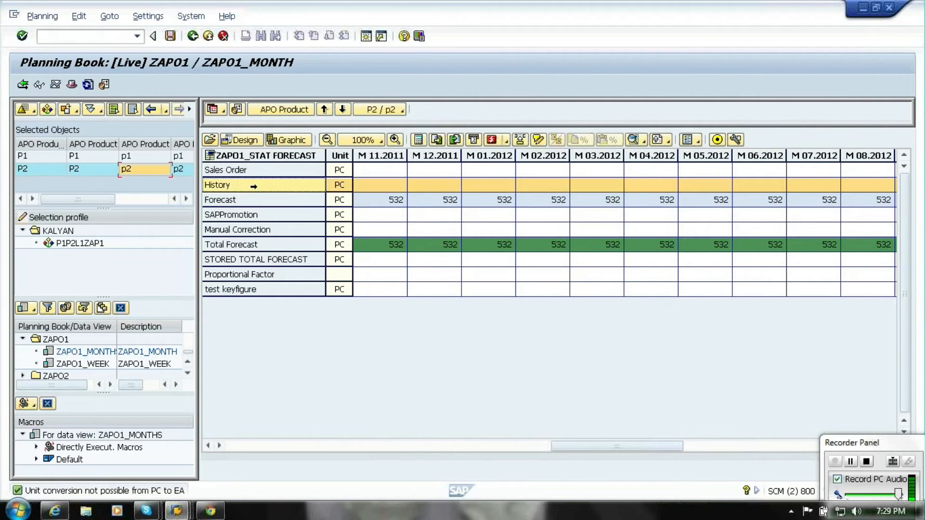
{"action": "left_click", "coordinate": [419, 140]}
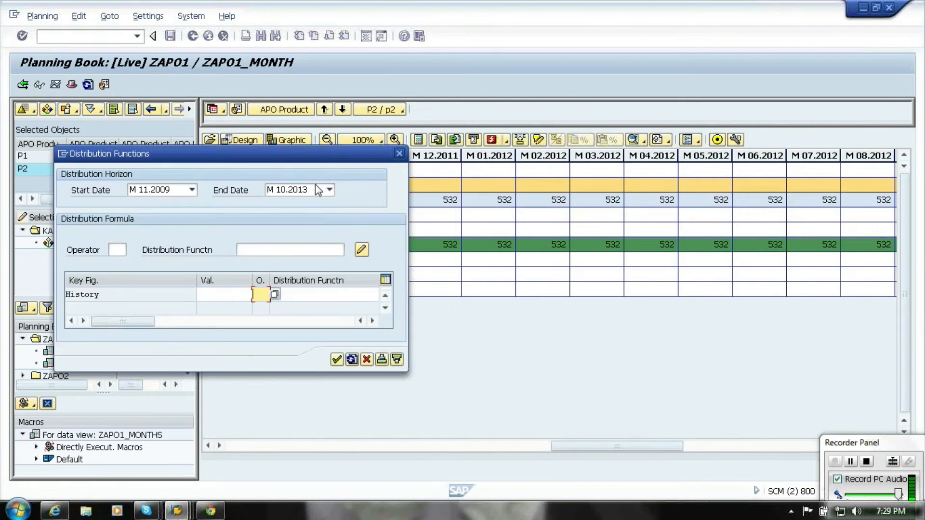
{"action": "left_click", "coordinate": [329, 191]}
{"action": "left_click_drag", "start_coordinate": [328, 270], "coordinate": [329, 245]}
{"action": "left_click", "coordinate": [312, 215]}
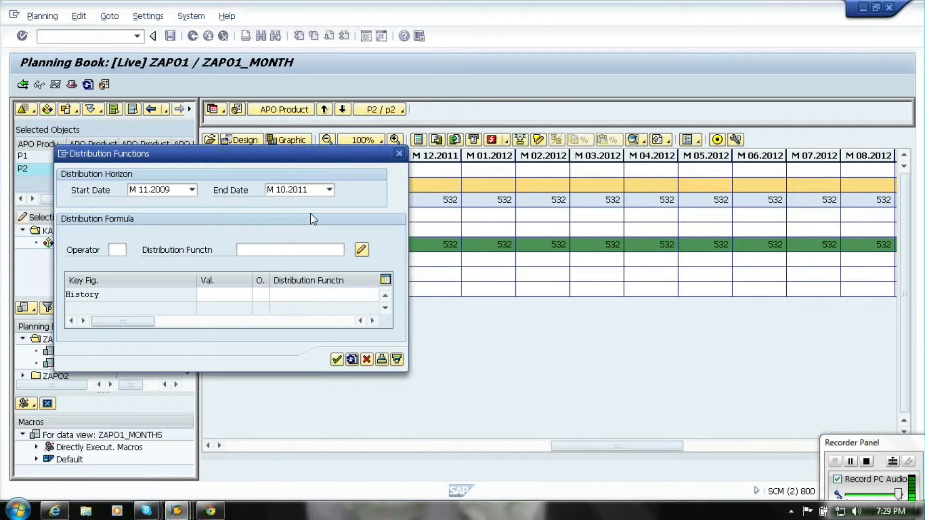
{"action": "left_click", "coordinate": [231, 296]}
{"action": "type", "text": "2000"}
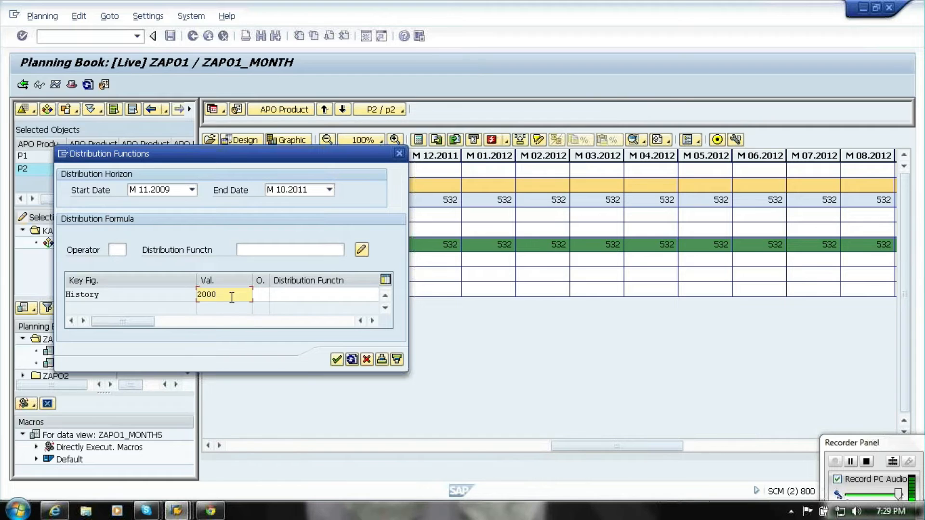
{"action": "key", "text": "Tab"}
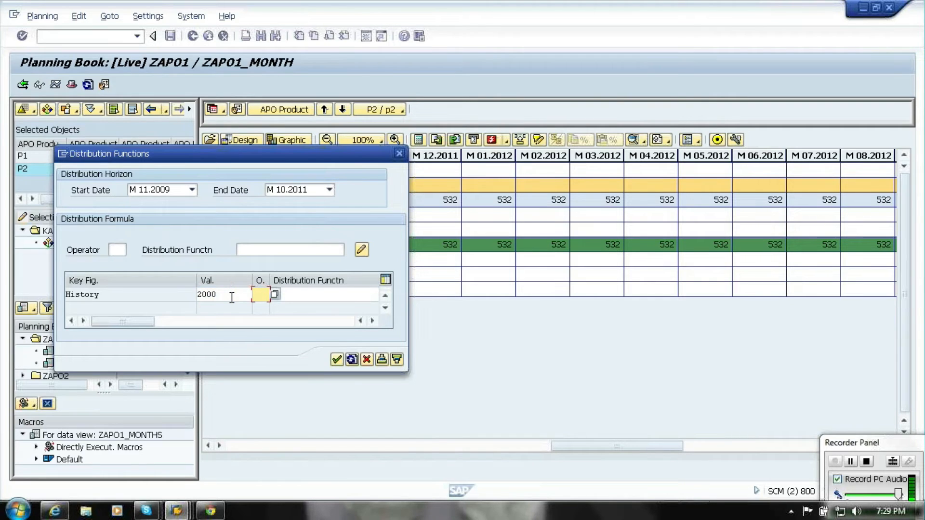
{"action": "left_click", "coordinate": [337, 361]}
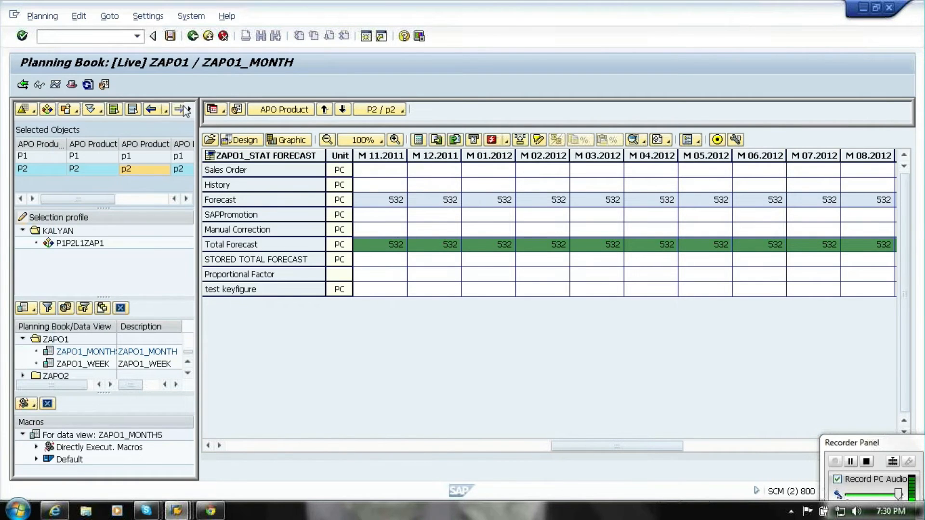
Save P2's planning data, run its univariate forecast with profile ZAPO1, and return to the planning book with the result
{"action": "left_click", "coordinate": [171, 37]}
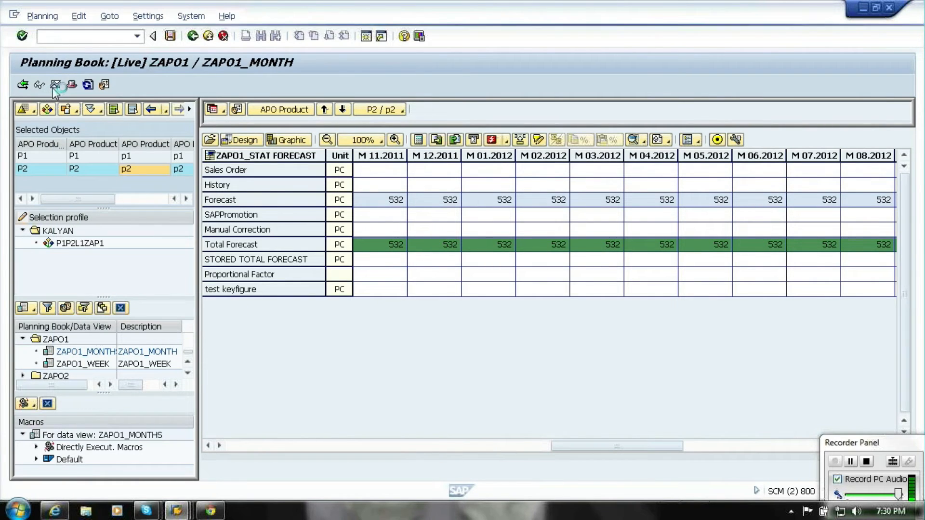
{"action": "left_click", "coordinate": [56, 88]}
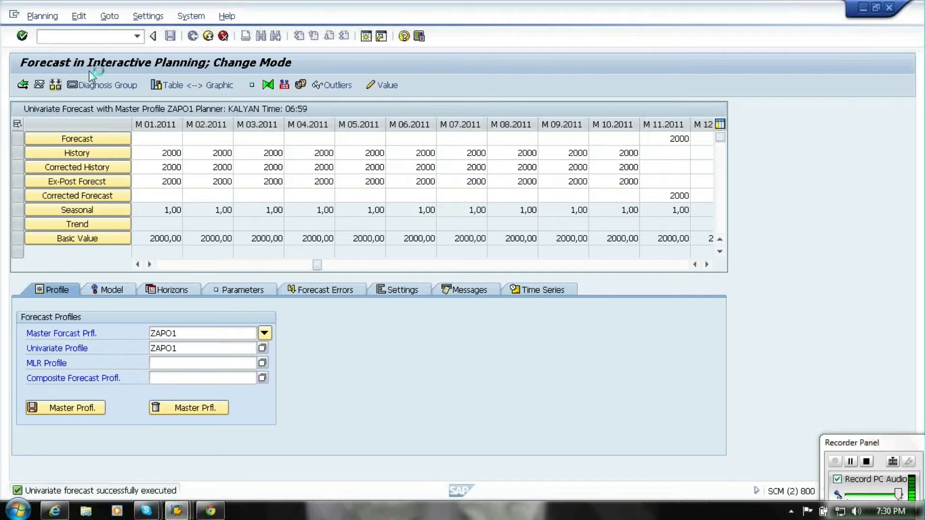
{"action": "left_click", "coordinate": [170, 38]}
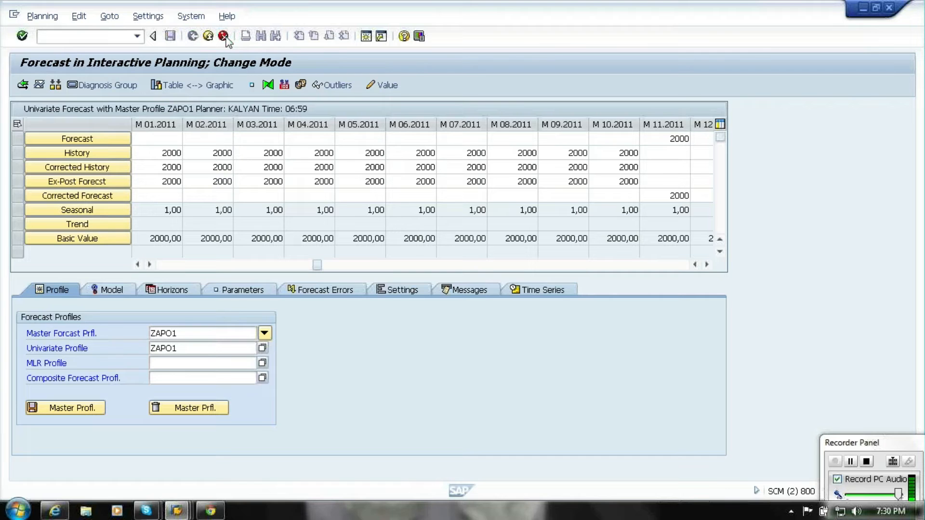
{"action": "left_click", "coordinate": [223, 36]}
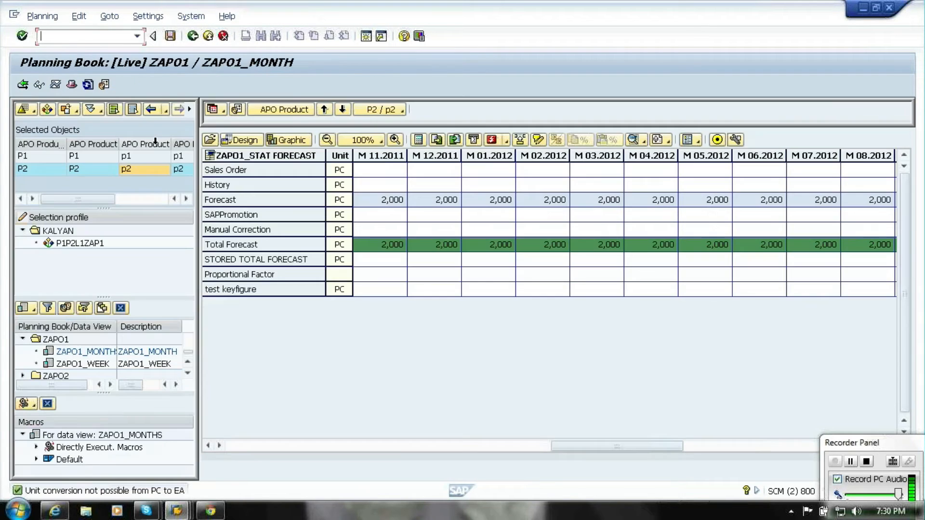
Load products P1 and P2 together into the planning book, saving the changed data
{"action": "left_click", "coordinate": [116, 110]}
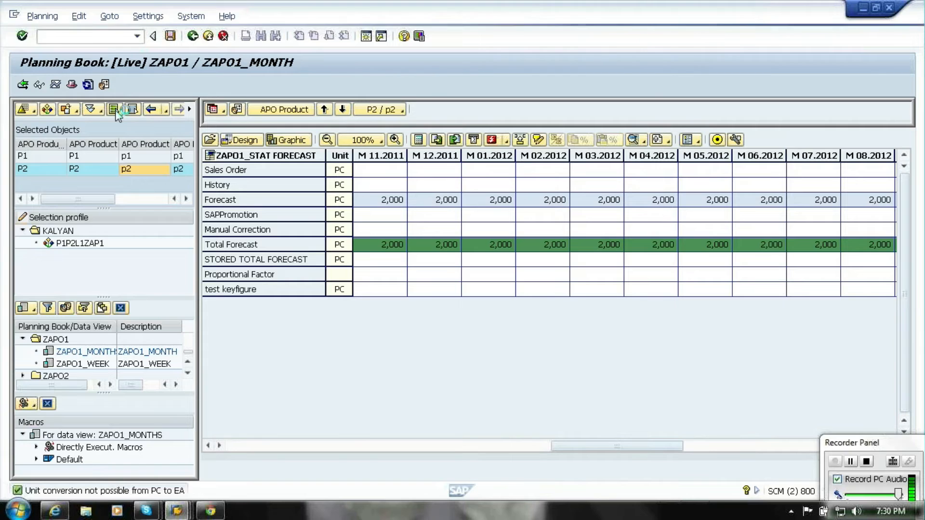
{"action": "left_click", "coordinate": [210, 141]}
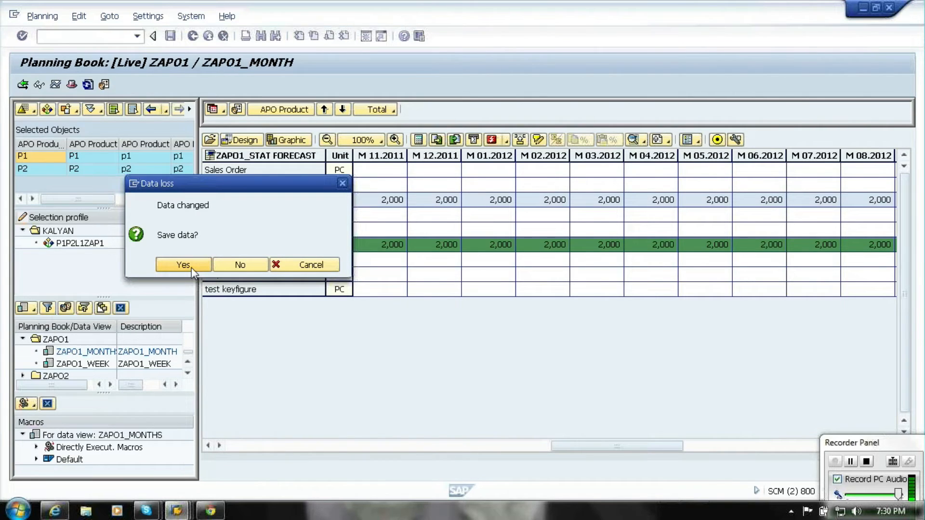
{"action": "left_click", "coordinate": [192, 267]}
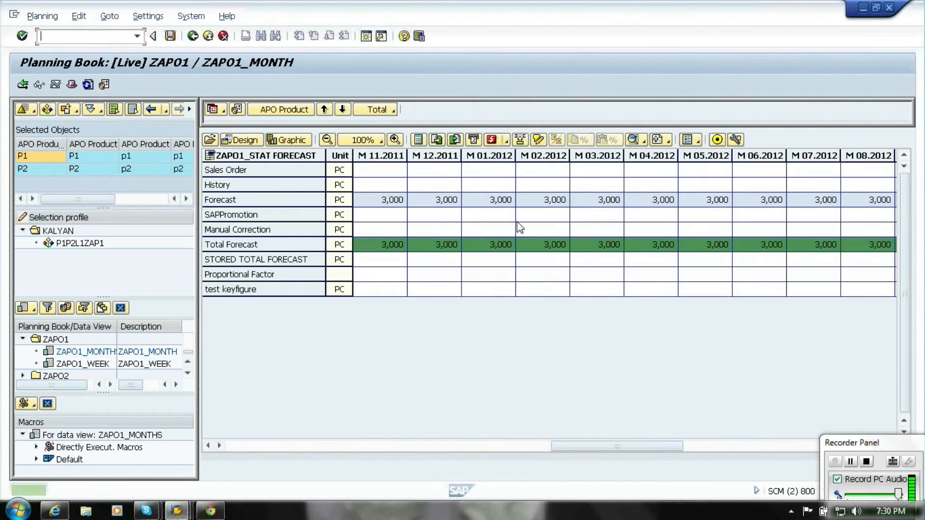
Limit the planning grid to the key figures History, Forecast and SAPPromotion
{"action": "left_click", "coordinate": [639, 143]}
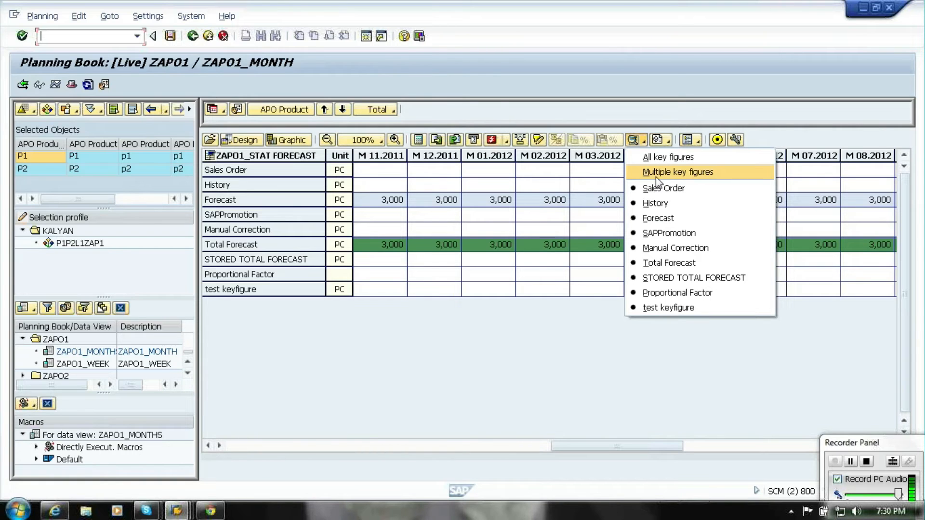
{"action": "left_click", "coordinate": [656, 177]}
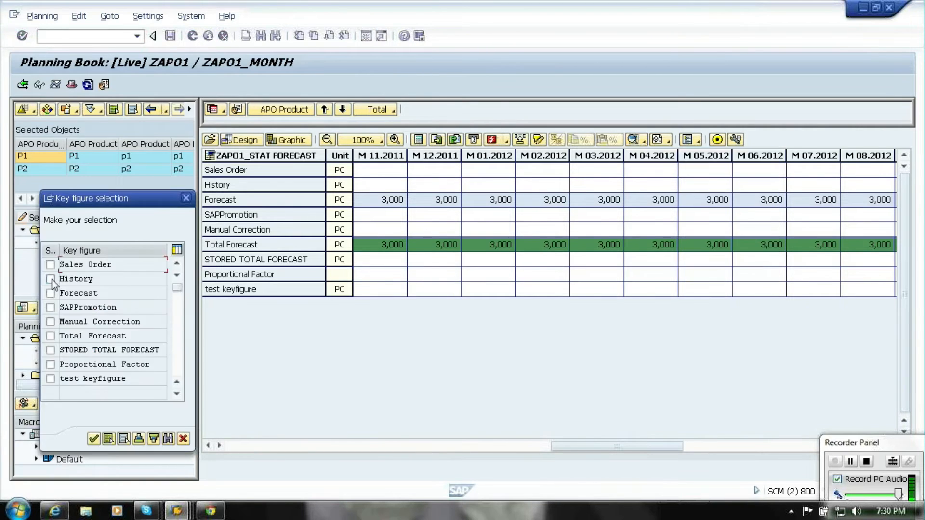
{"action": "left_click", "coordinate": [50, 279]}
{"action": "left_click", "coordinate": [51, 293]}
{"action": "left_click", "coordinate": [50, 307]}
{"action": "left_click", "coordinate": [94, 439]}
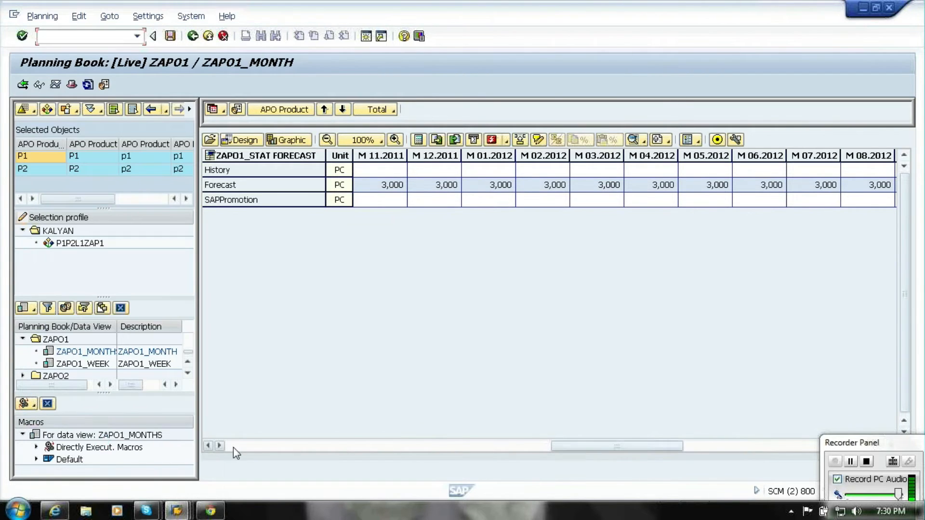
Set the total SAPPromotion for M 11.2011 to 3000 and save the planning data
{"action": "left_click", "coordinate": [209, 447]}
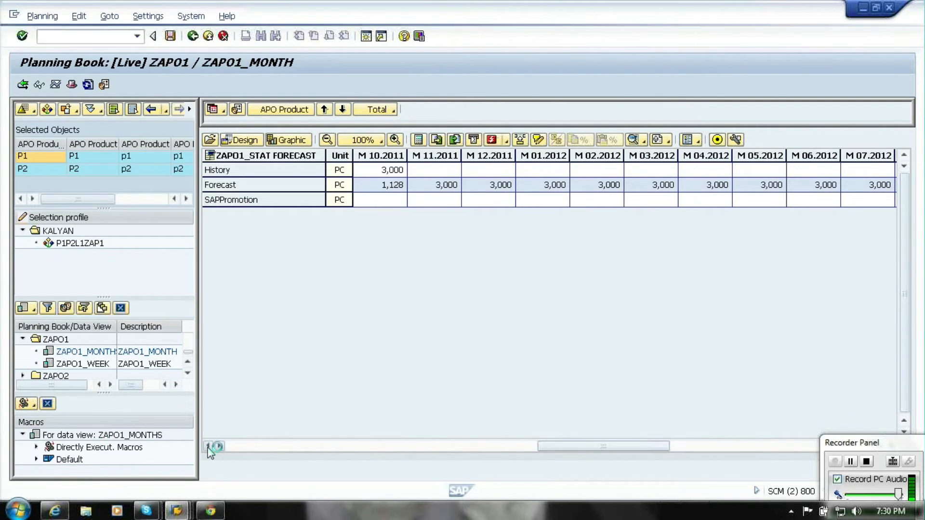
{"action": "left_click", "coordinate": [208, 446]}
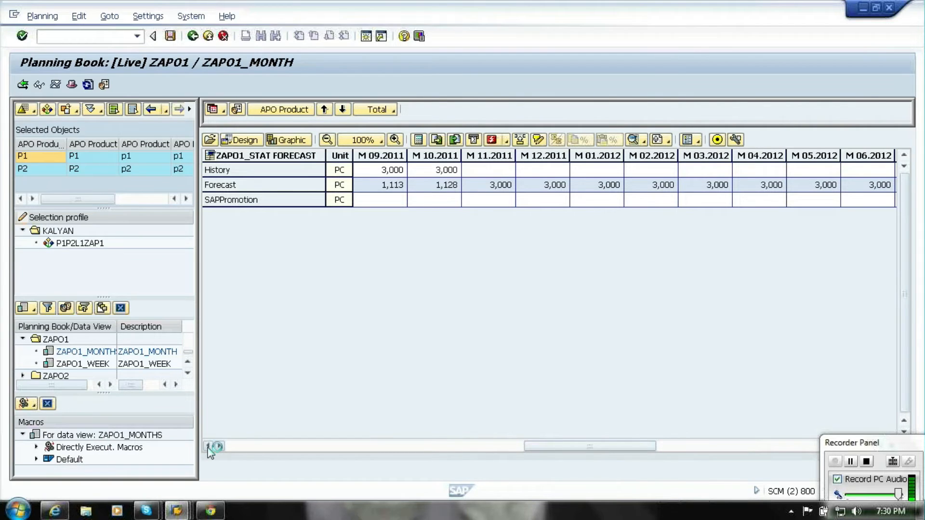
{"action": "left_click", "coordinate": [502, 206]}
{"action": "type", "text": "3600"}
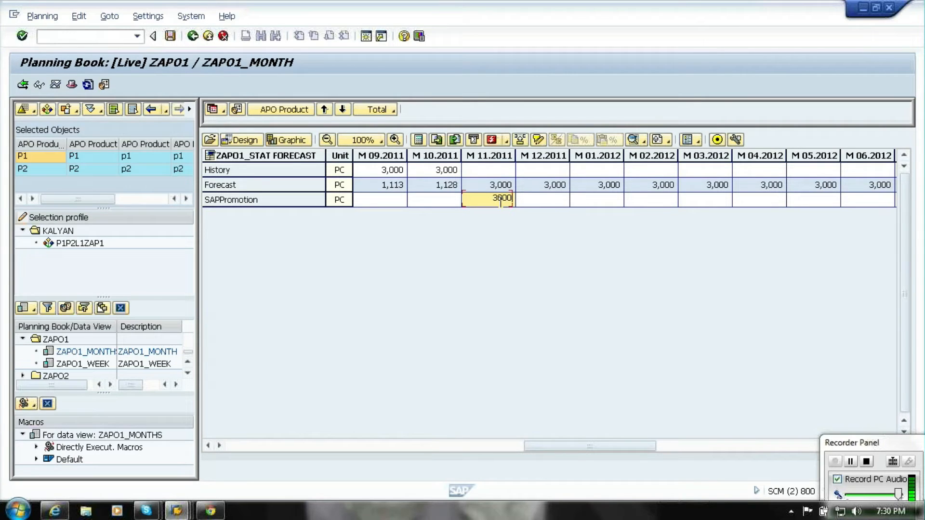
{"action": "left_click", "coordinate": [170, 37]}
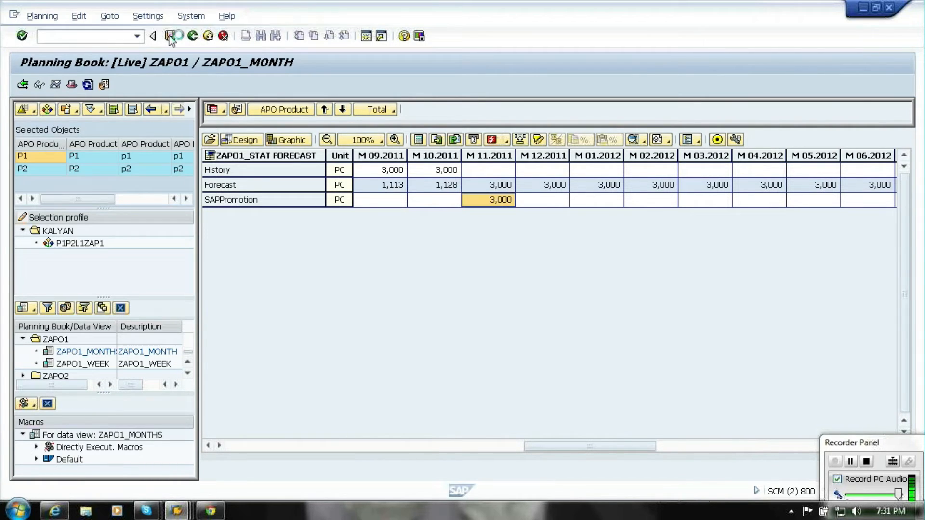
Show all details by APO Product and examine how History, Forecast and the M 11.2011 SAPPromotion are split between P1 and P2
{"action": "left_click", "coordinate": [385, 116]}
{"action": "left_click", "coordinate": [393, 141]}
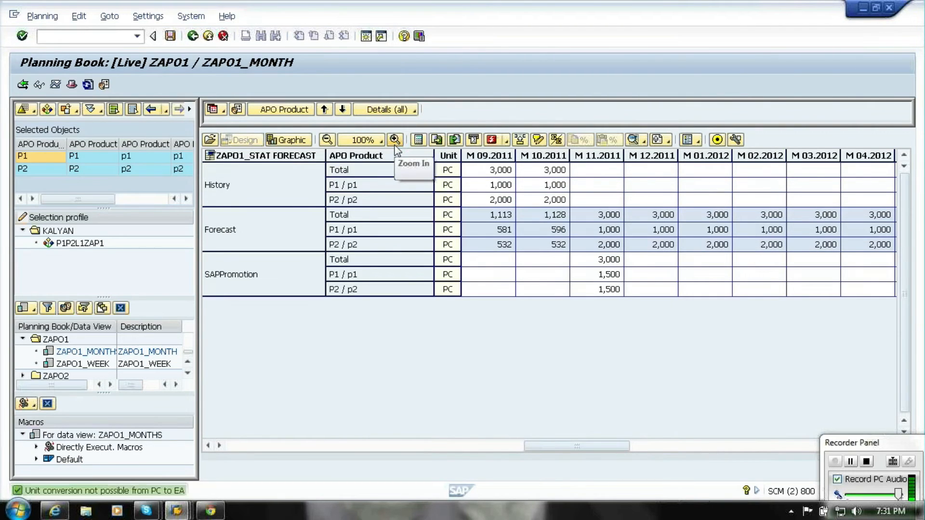
{"action": "left_click", "coordinate": [369, 189]}
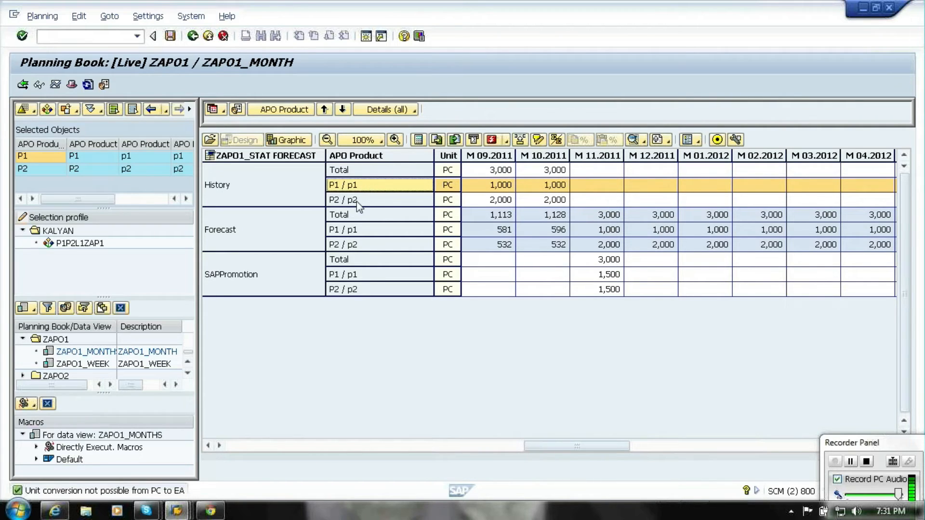
{"action": "left_click", "coordinate": [359, 204]}
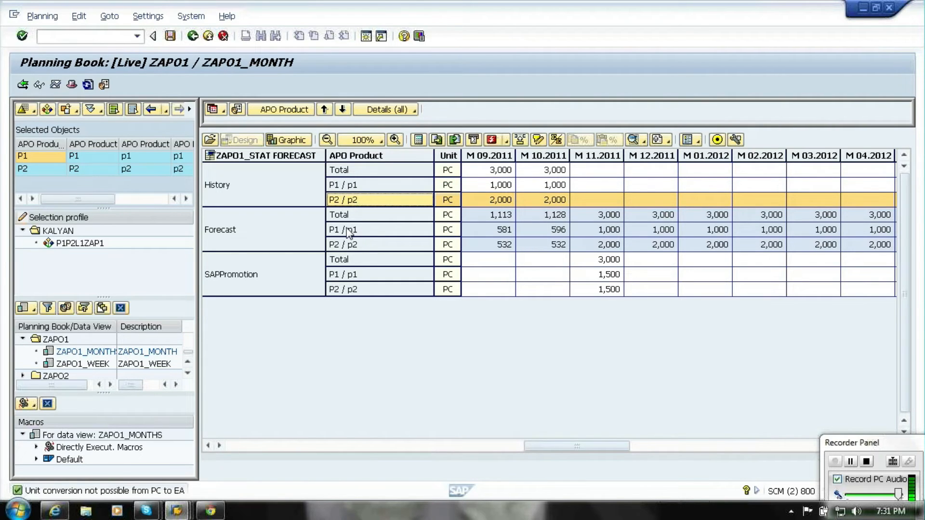
{"action": "left_click", "coordinate": [349, 245]}
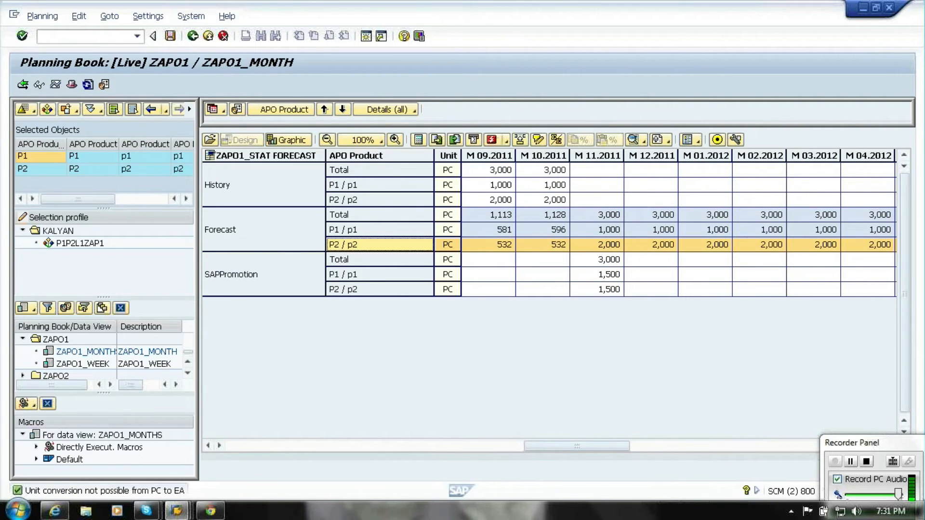
{"action": "left_click", "coordinate": [587, 262]}
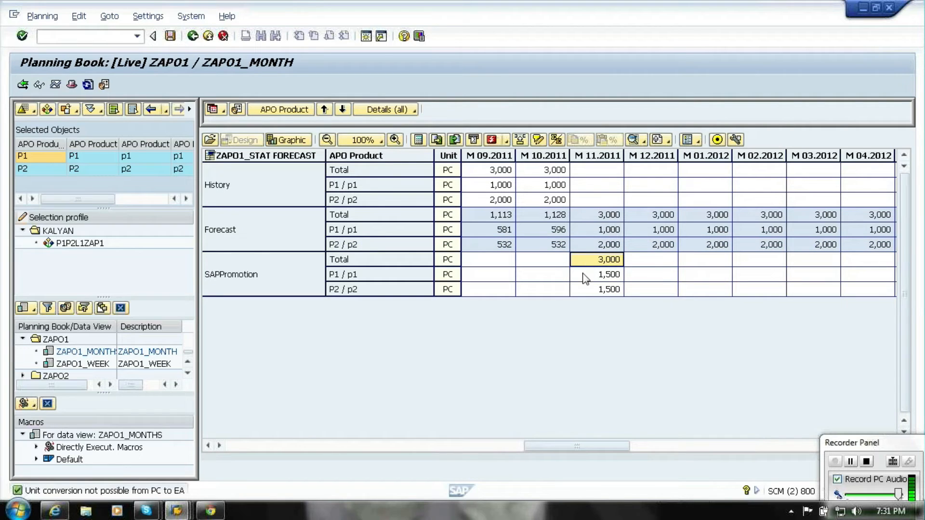
{"action": "left_click", "coordinate": [582, 289]}
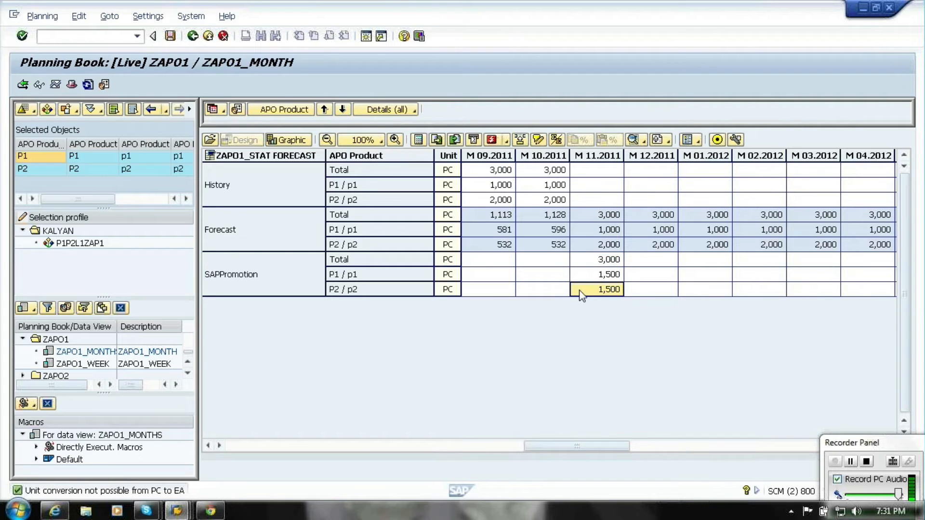
Switch to the S&DP Administration session, open planning area ZAPO1 for change, and display its key figure aggregation settings
{"action": "left_click", "coordinate": [181, 511]}
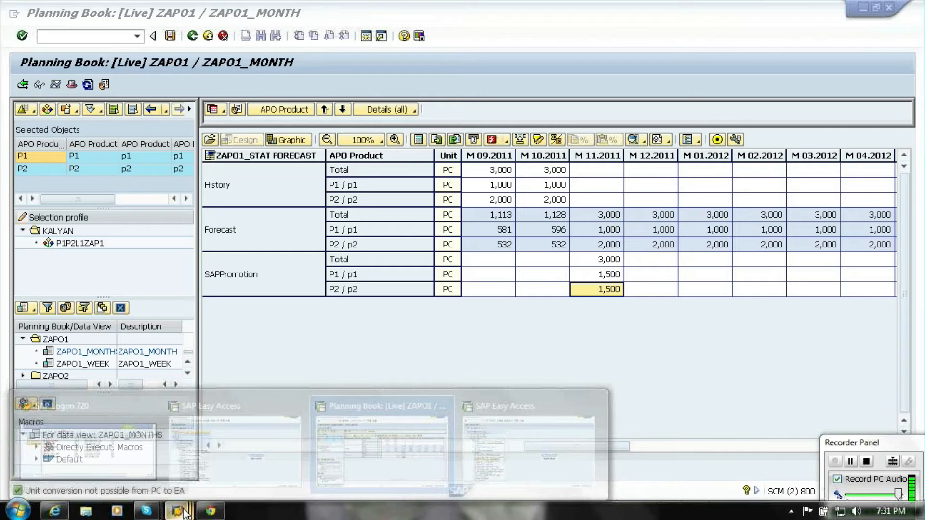
{"action": "left_click", "coordinate": [73, 414]}
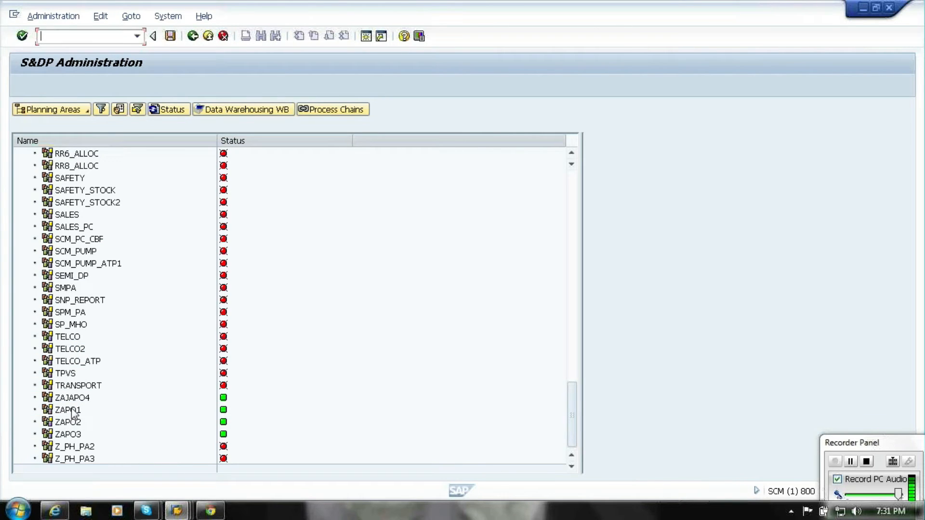
{"action": "double_click", "coordinate": [71, 410]}
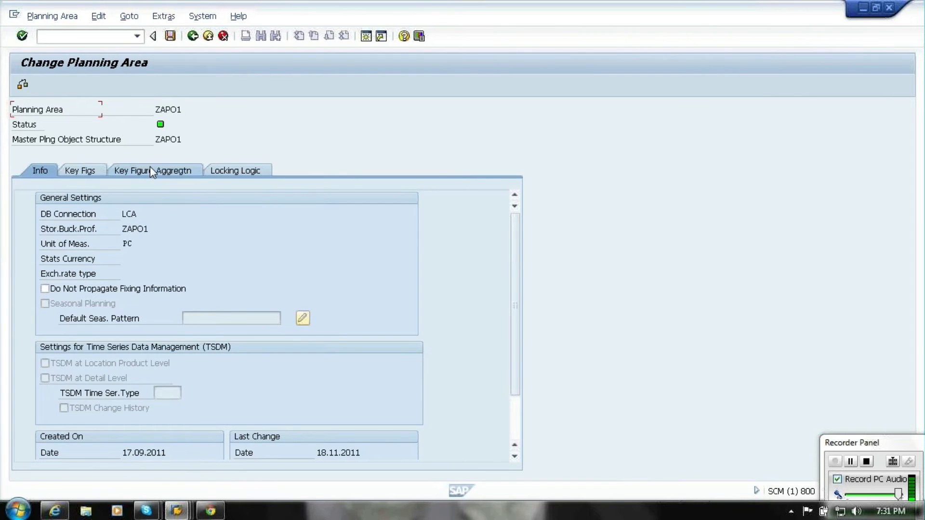
{"action": "key", "text": "alt+Tab"}
{"action": "key", "text": "alt+Tab"}
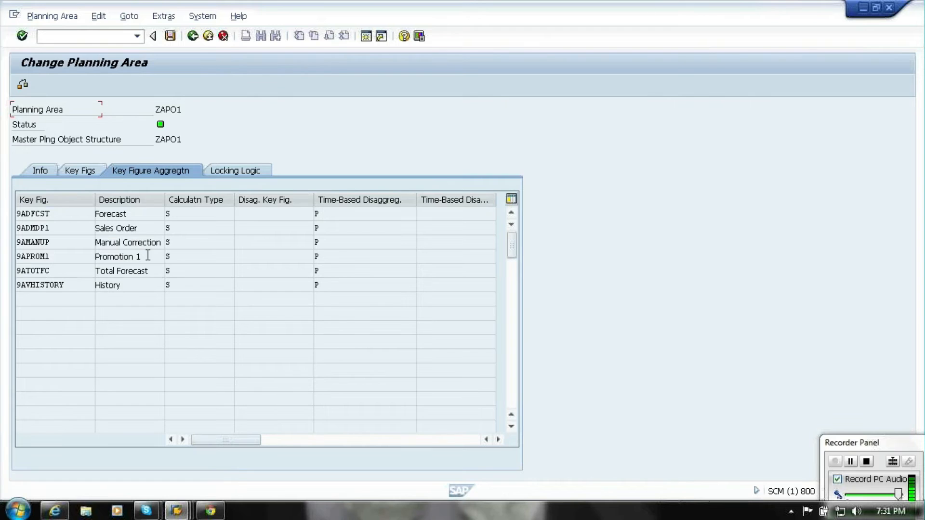
Look up the available calculation types for key figure Promotion 1, close the list unchanged, and return to the planning book
{"action": "left_click", "coordinate": [204, 258]}
{"action": "left_click", "coordinate": [240, 256]}
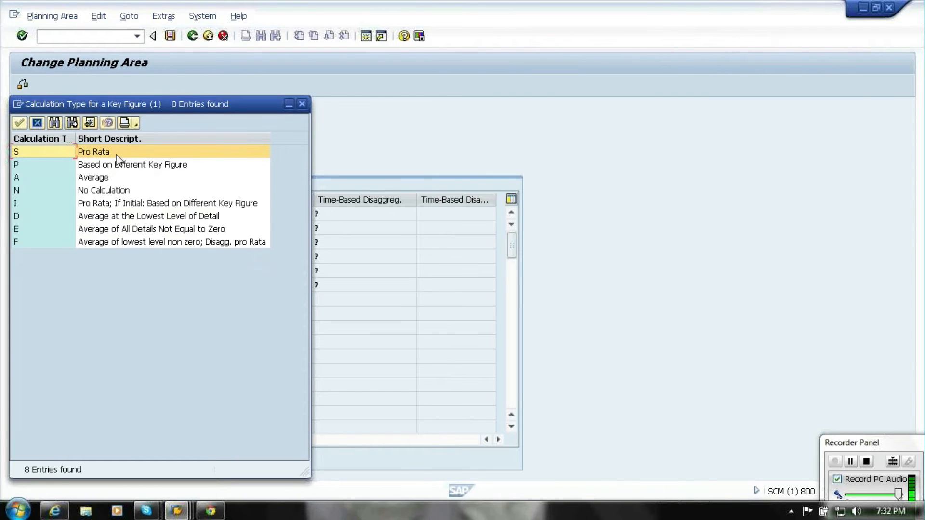
{"action": "left_click", "coordinate": [301, 105]}
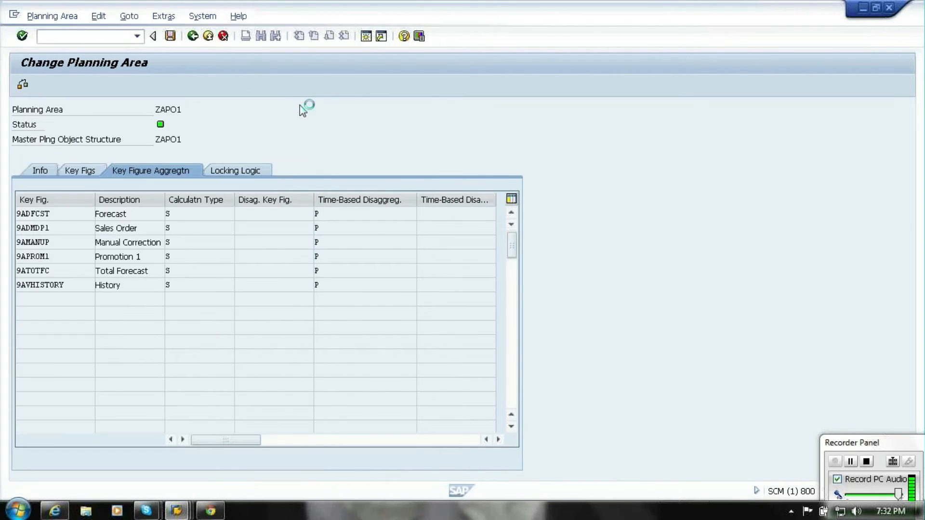
{"action": "key", "text": "alt+Tab"}
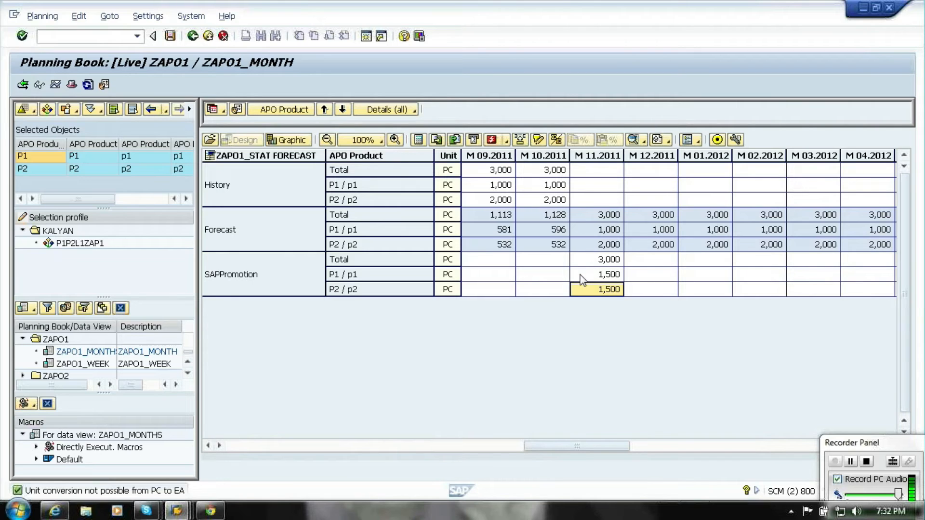
Compare the M 11.2011 Forecast and SAPPromotion splits for P1 and P2 with Promotion 1's calculation type in planning area ZAPO1
{"action": "left_click", "coordinate": [594, 233]}
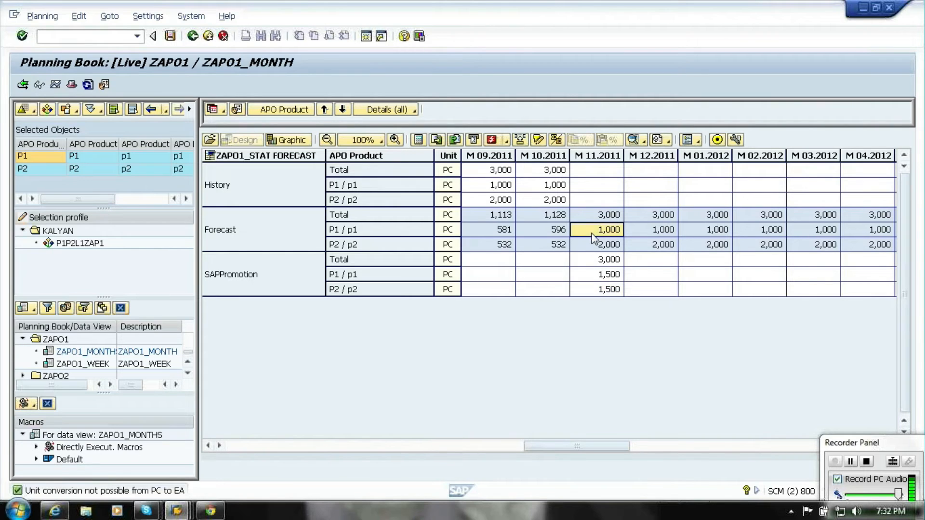
{"action": "left_click", "coordinate": [591, 276]}
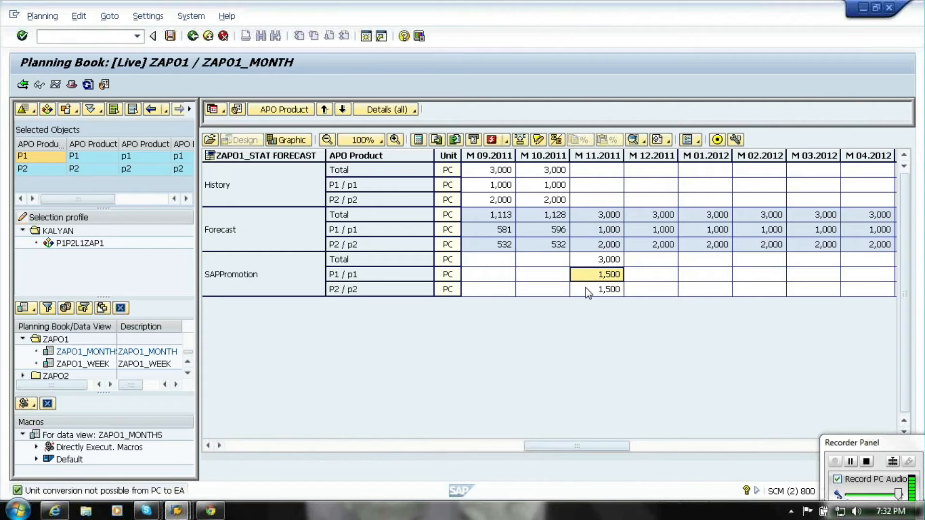
{"action": "left_click", "coordinate": [586, 288]}
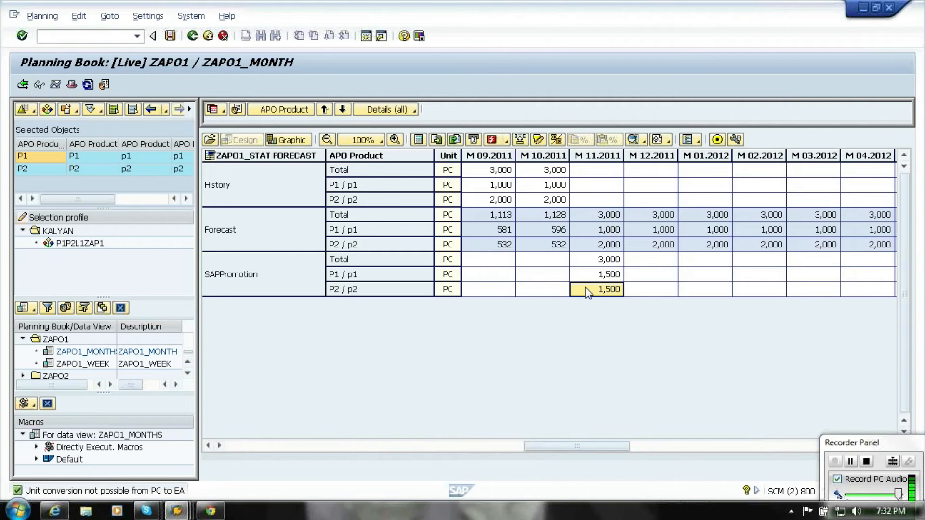
{"action": "key", "text": "alt+Tab"}
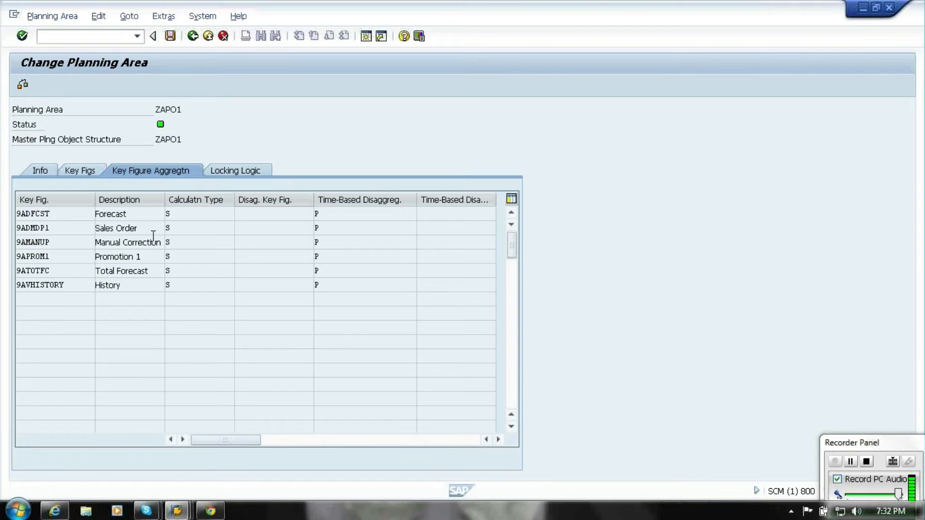
{"action": "left_click", "coordinate": [203, 255]}
{"action": "key", "text": "alt+Tab"}
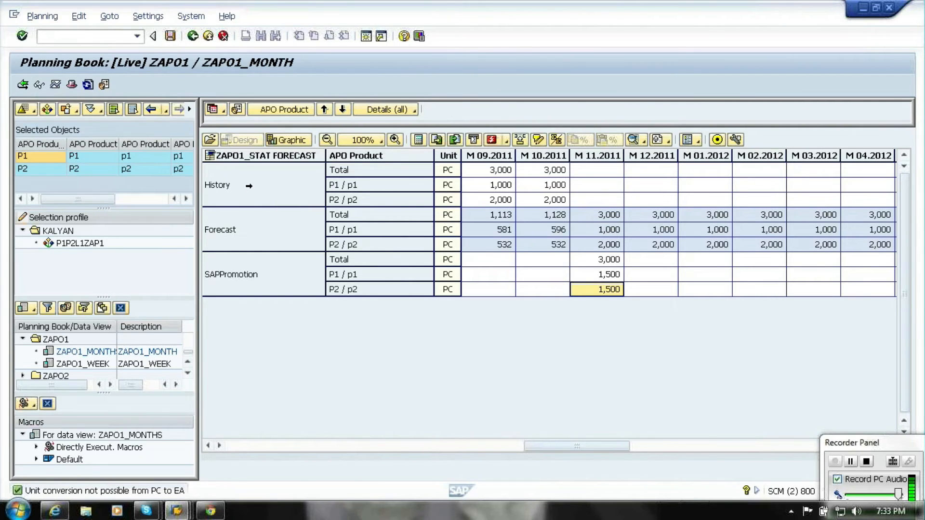
{"action": "key", "text": "alt+Tab"}
{"action": "key", "text": "alt+Tab"}
Run the univariate forecast on the total level, save it, and return to the planning book with all details by APO Product shown
{"action": "left_click", "coordinate": [413, 111]}
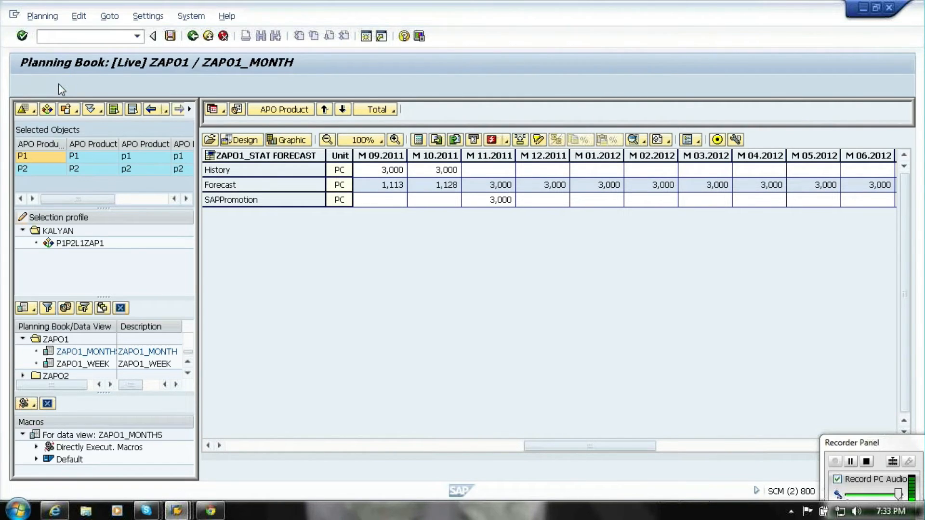
{"action": "left_click", "coordinate": [58, 84]}
{"action": "left_click", "coordinate": [184, 265]}
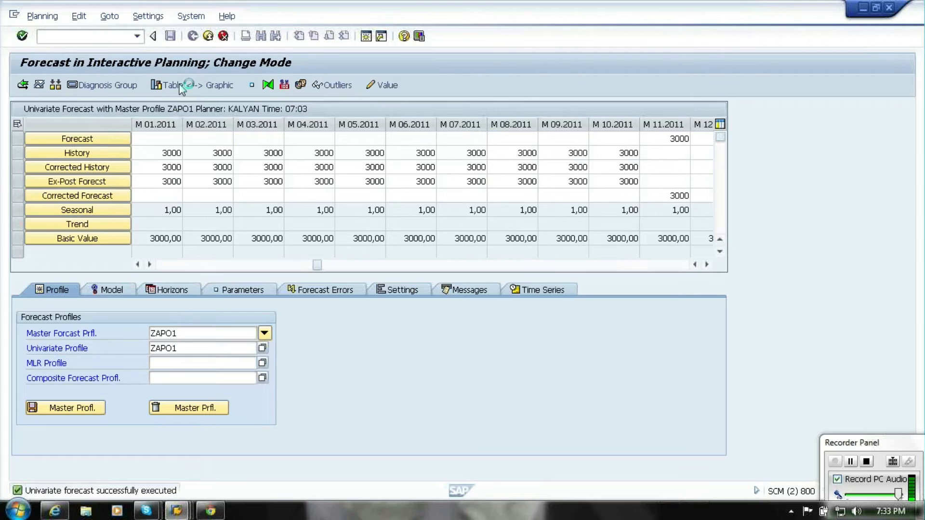
{"action": "left_click", "coordinate": [171, 36]}
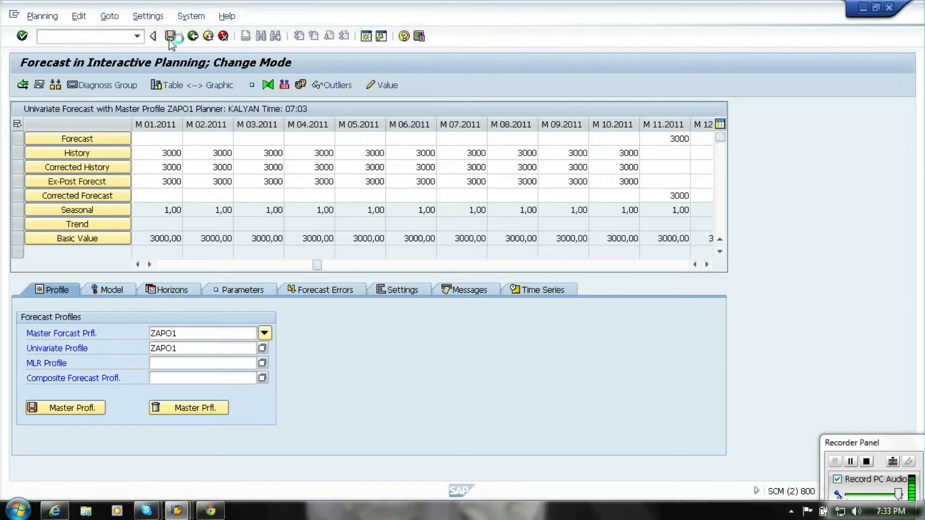
{"action": "left_click", "coordinate": [223, 36]}
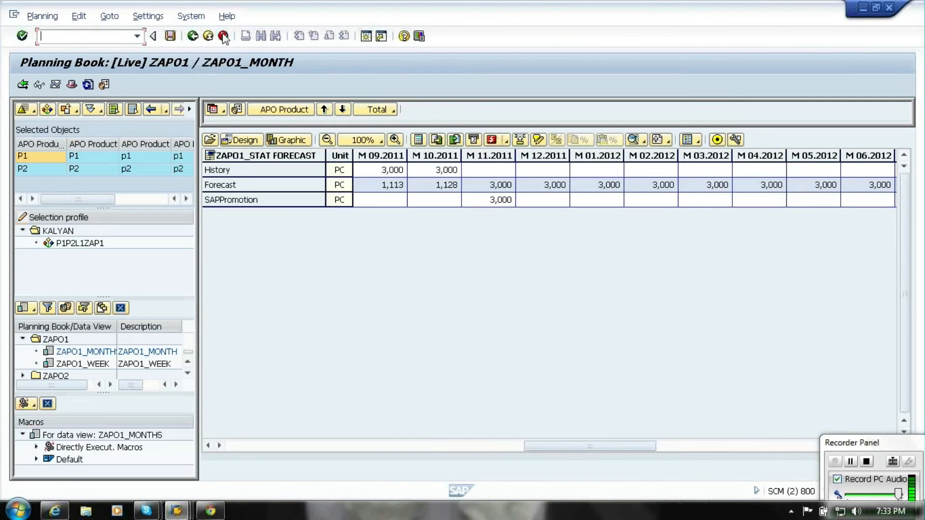
{"action": "left_click", "coordinate": [371, 113]}
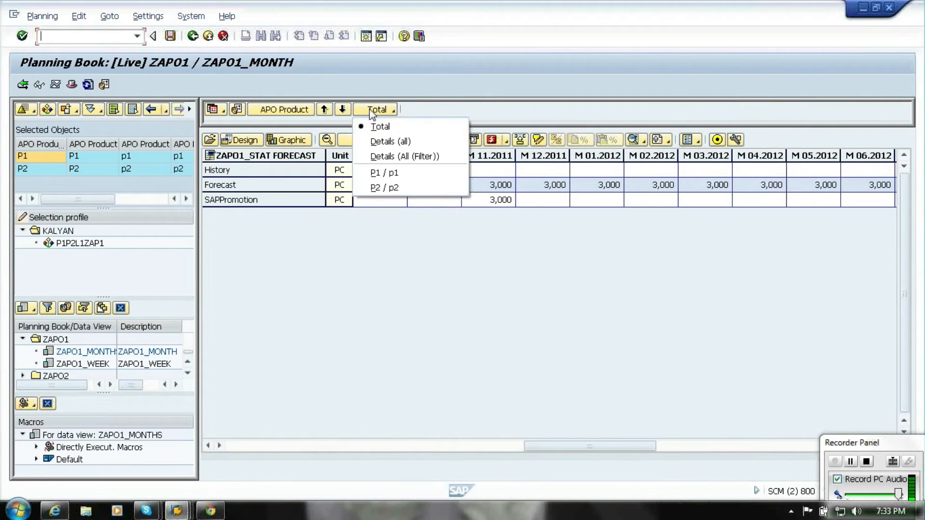
{"action": "left_click", "coordinate": [384, 141]}
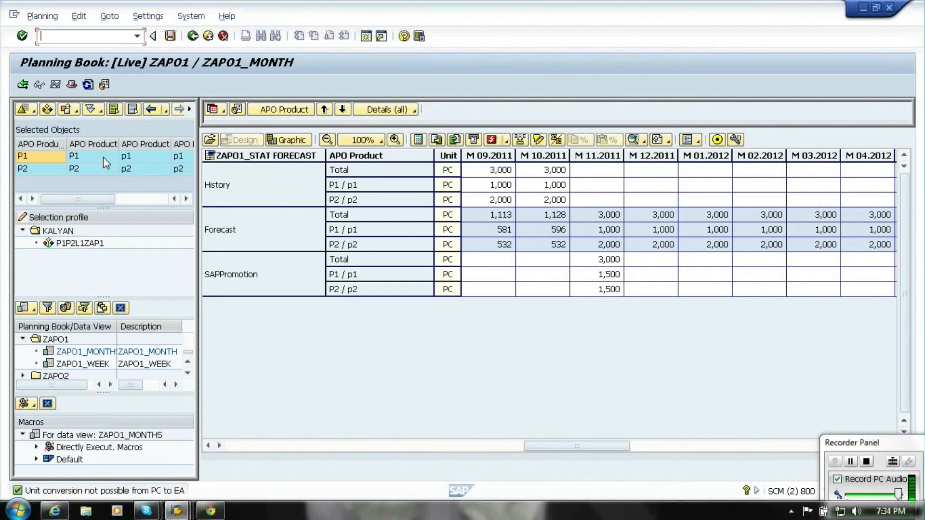
Exit the planning book and open the key figure settings of planning area ZAPO1 for change from S&DP Administration, accepting the critical transaction
{"action": "left_click", "coordinate": [209, 36]}
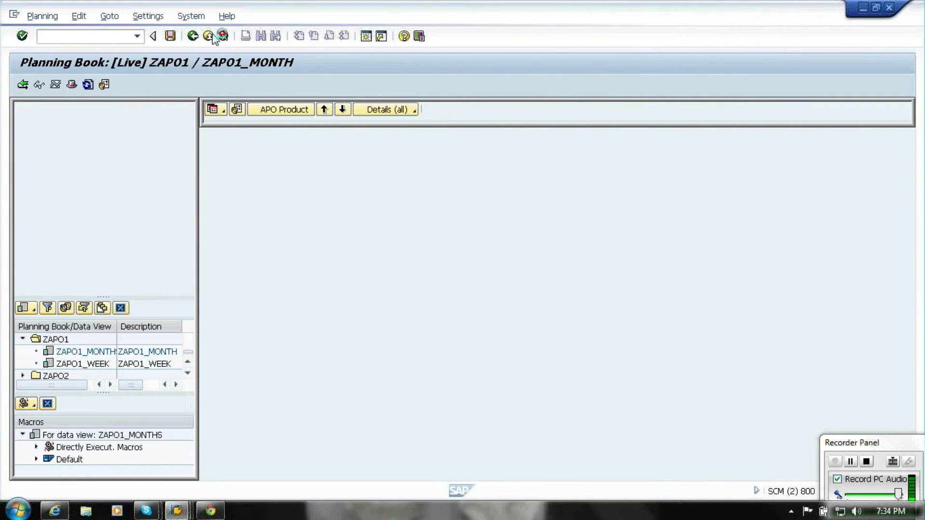
{"action": "left_click", "coordinate": [187, 512]}
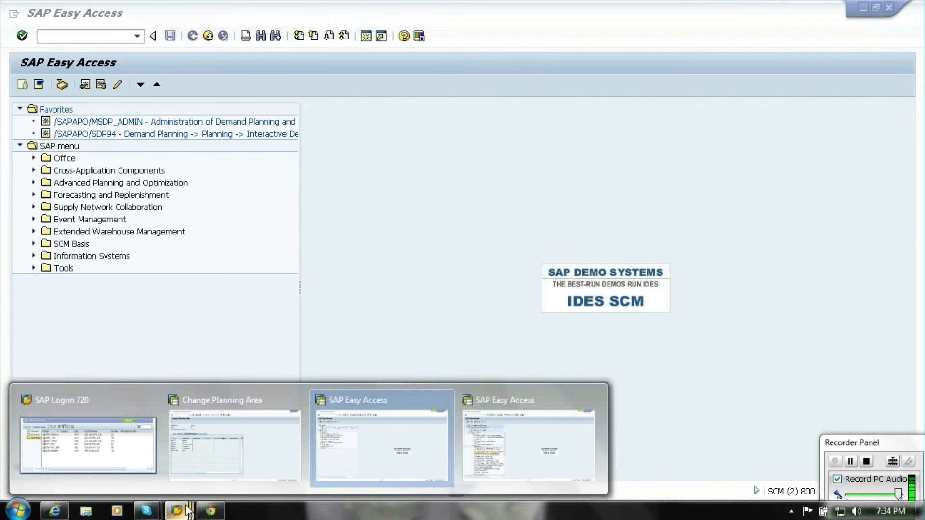
{"action": "left_click", "coordinate": [221, 443]}
{"action": "left_click", "coordinate": [193, 40]}
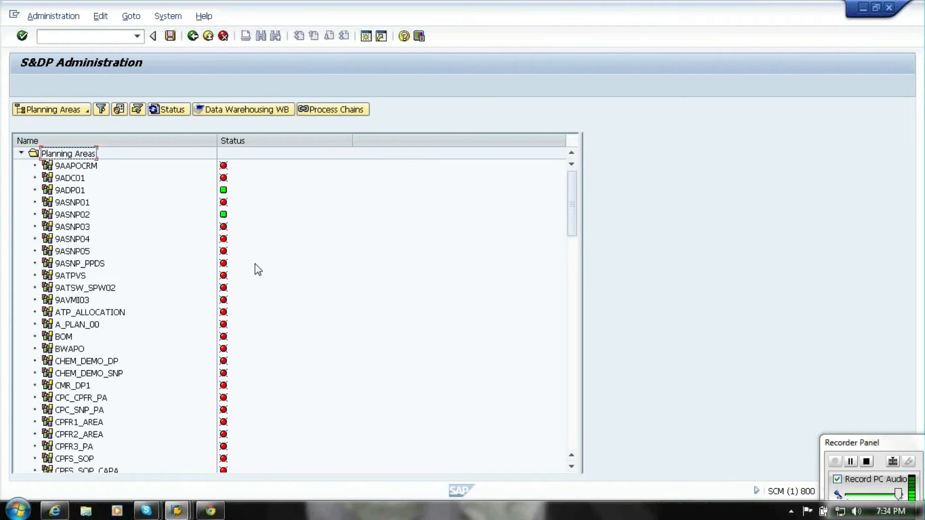
{"action": "scroll", "coordinate": [77, 412], "scroll_direction": "down", "scroll_amount": 20}
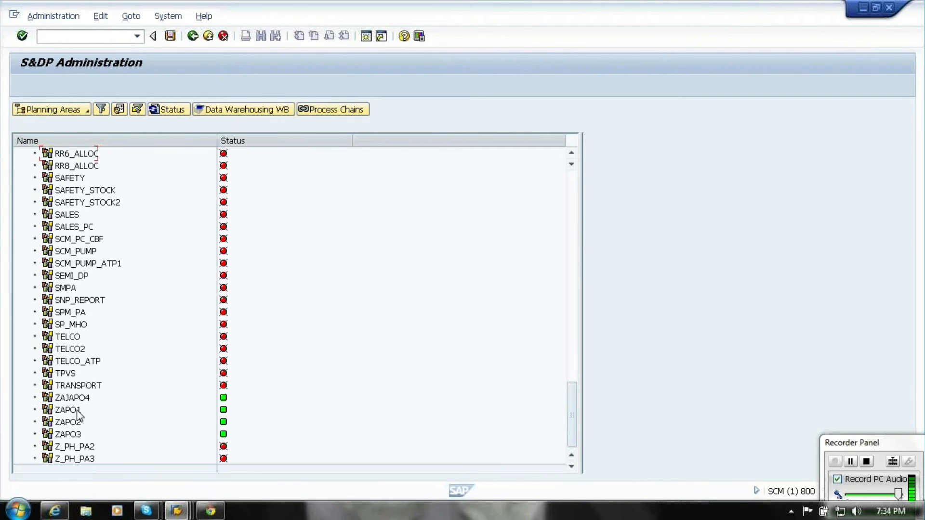
{"action": "right_click", "coordinate": [78, 415]}
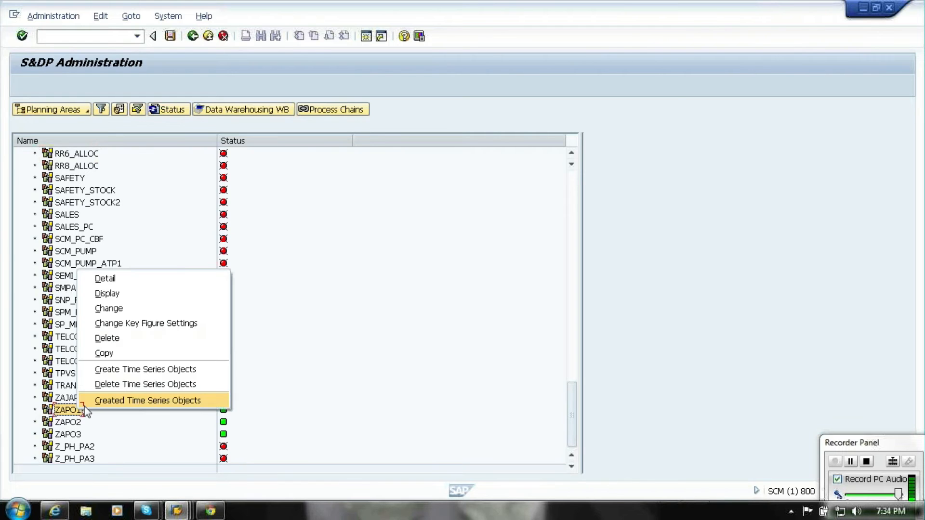
{"action": "left_click", "coordinate": [155, 324]}
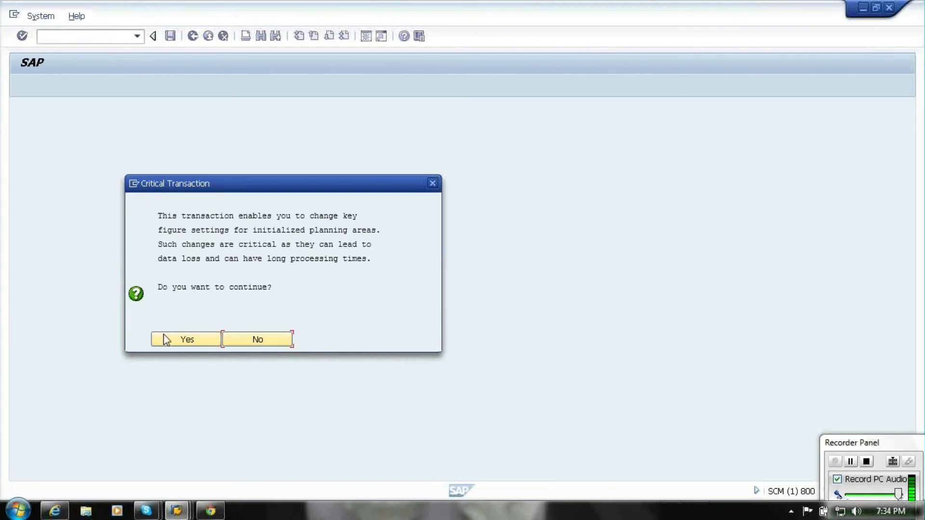
{"action": "left_click", "coordinate": [176, 346]}
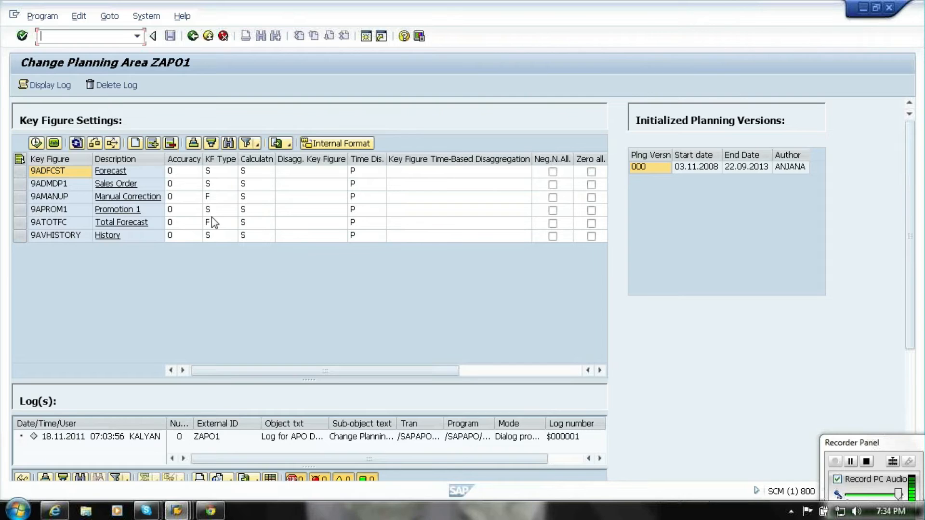
Set Promotion 1's calculation type to P (Based on Different Key Figure) with APODPDANT as its disaggregation key figure
{"action": "left_click", "coordinate": [268, 211]}
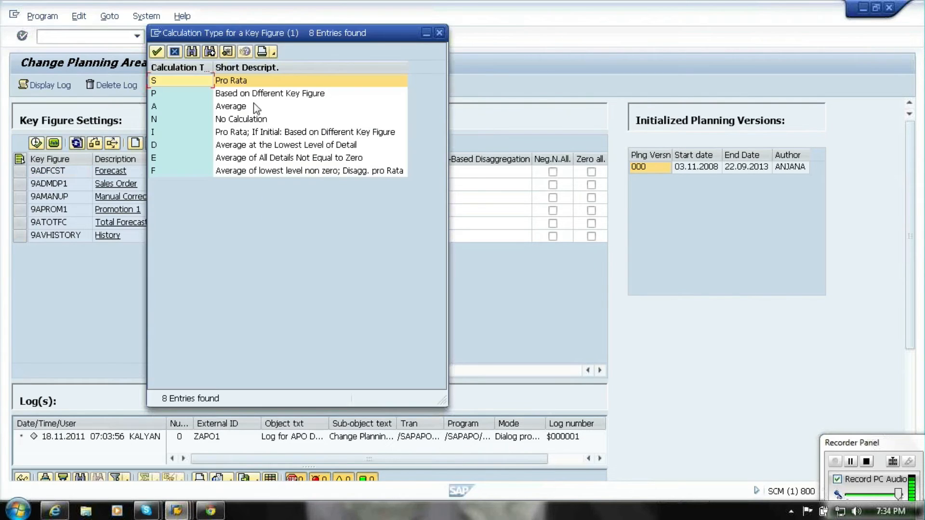
{"action": "double_click", "coordinate": [260, 94]}
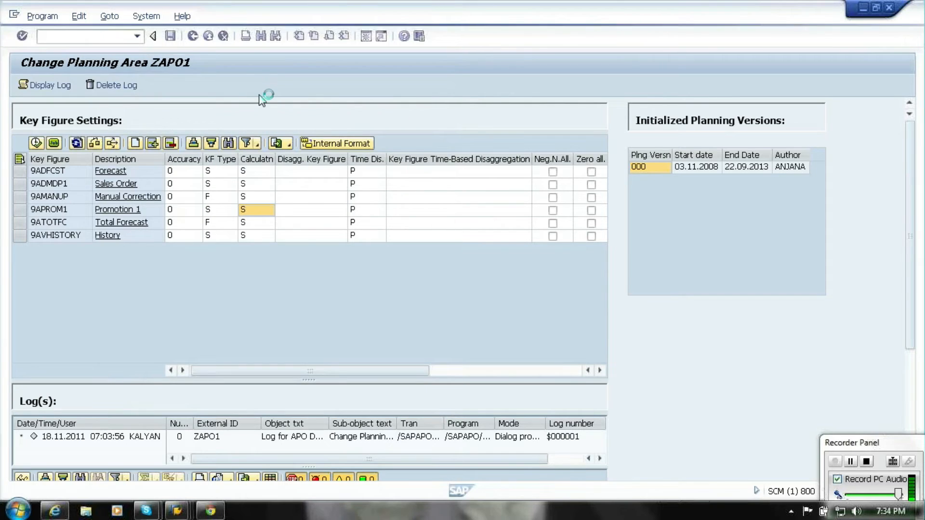
{"action": "left_click", "coordinate": [310, 210]}
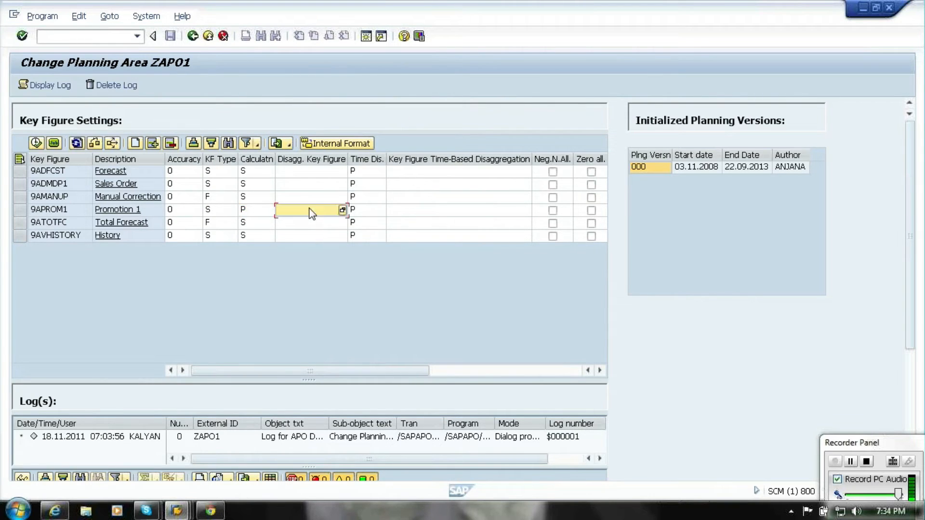
{"action": "left_click", "coordinate": [342, 210]}
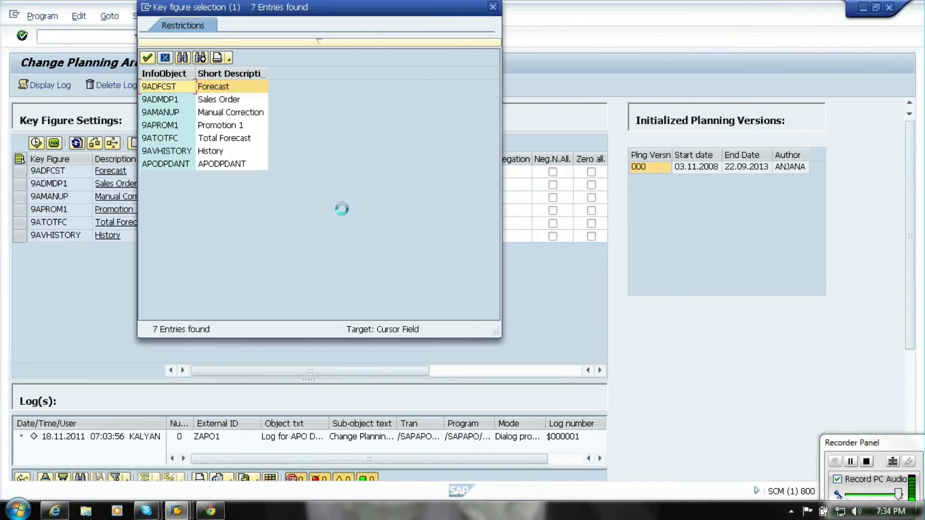
{"action": "double_click", "coordinate": [240, 163]}
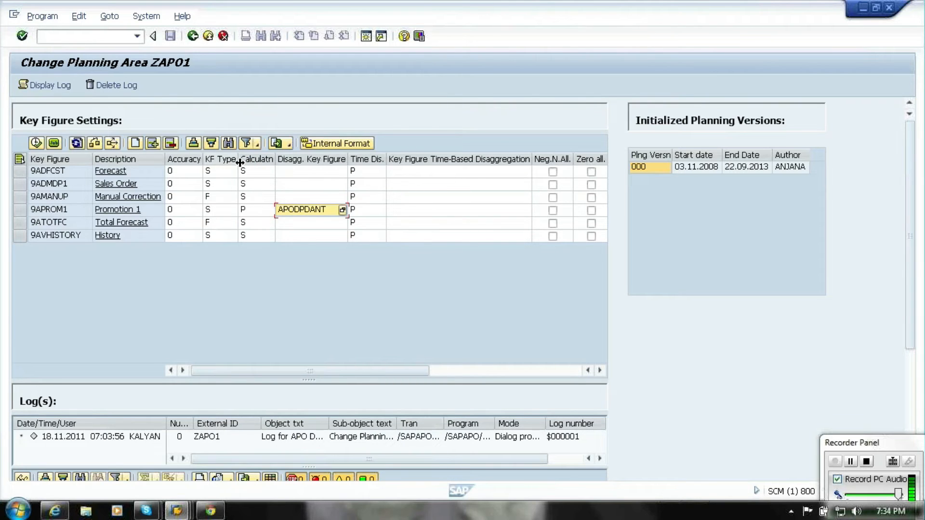
Execute the key figure changes on planning area ZAPO1, confirm them, and stay in the Change Planning Area ZAPO1 session
{"action": "left_click", "coordinate": [36, 143]}
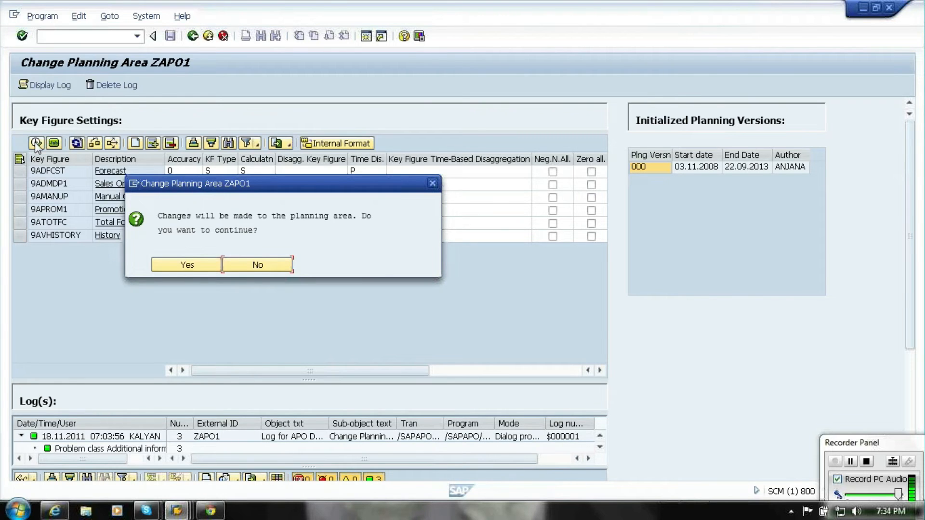
{"action": "left_click", "coordinate": [186, 270]}
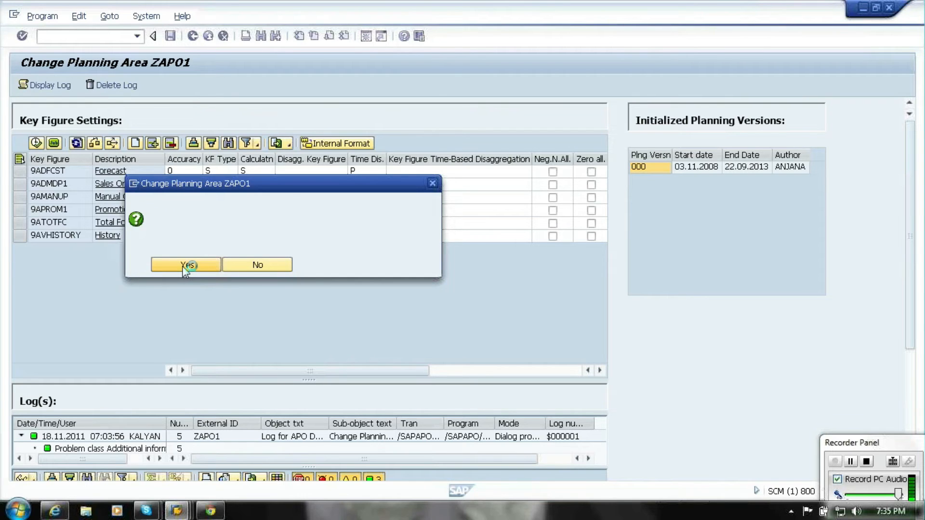
{"action": "left_click", "coordinate": [177, 511]}
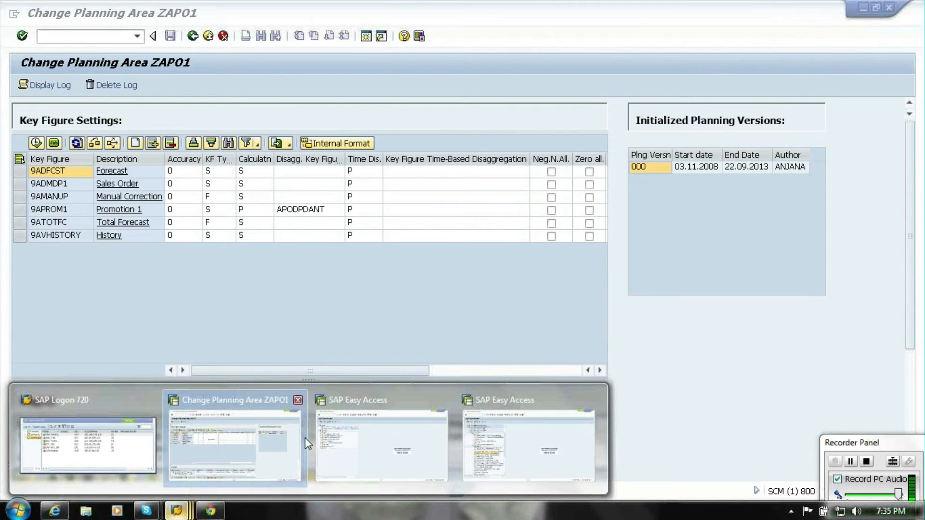
{"action": "left_click", "coordinate": [231, 450]}
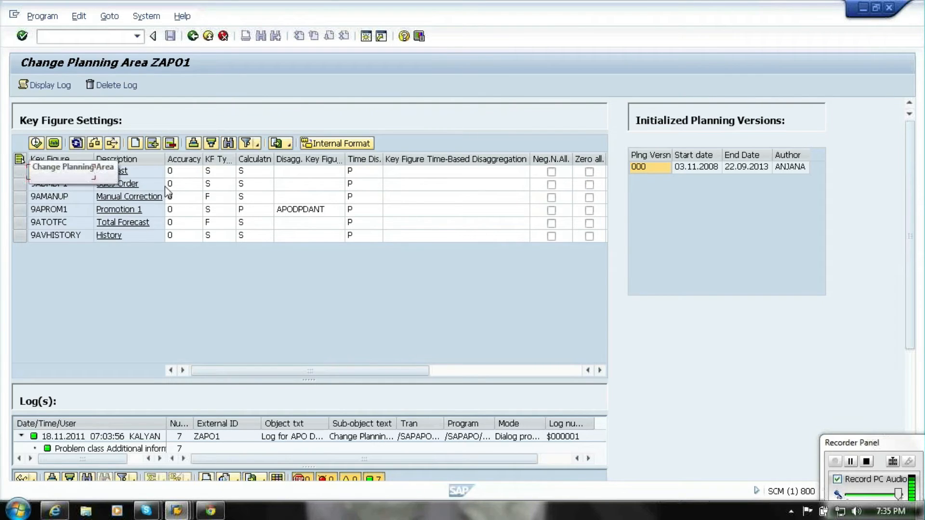
Return to S&DP Administration, display planning area ZAPO1, and open its time series consistency check
{"action": "left_click", "coordinate": [193, 38]}
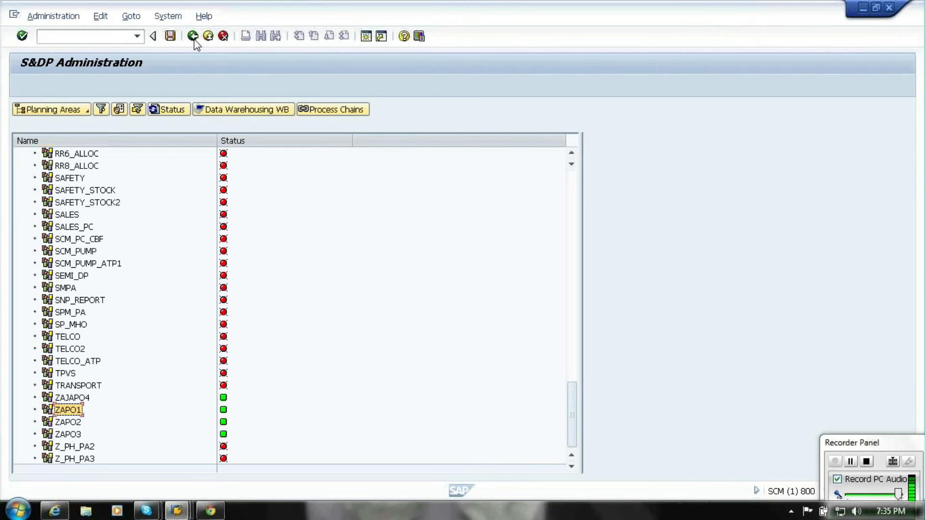
{"action": "right_click", "coordinate": [78, 414]}
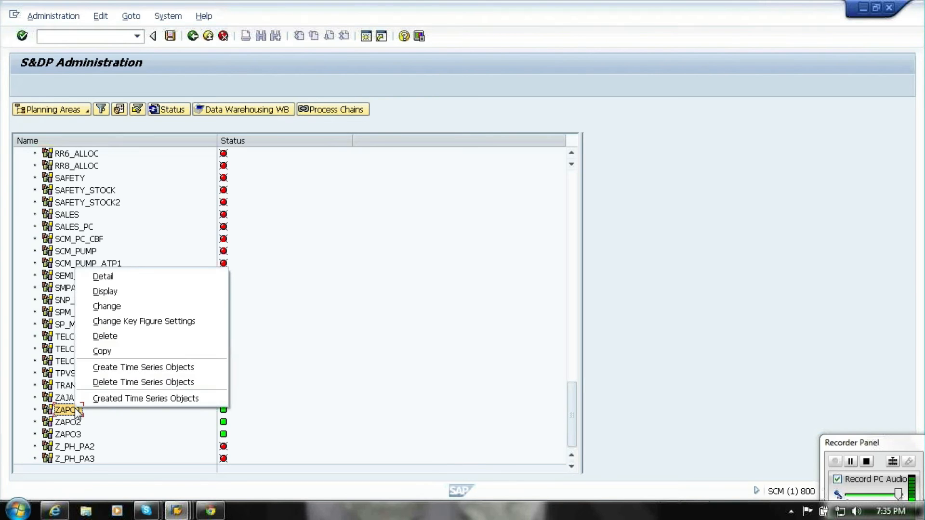
{"action": "left_click", "coordinate": [121, 295]}
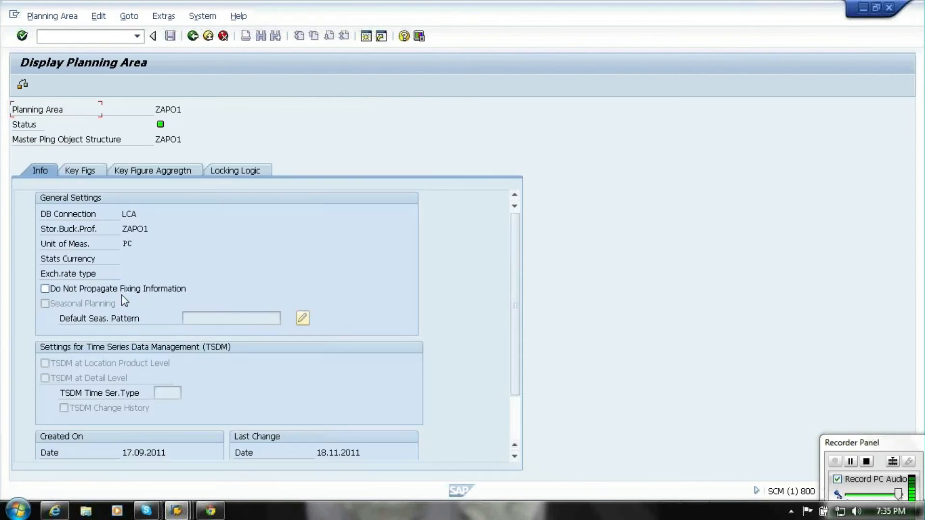
{"action": "left_click", "coordinate": [138, 19]}
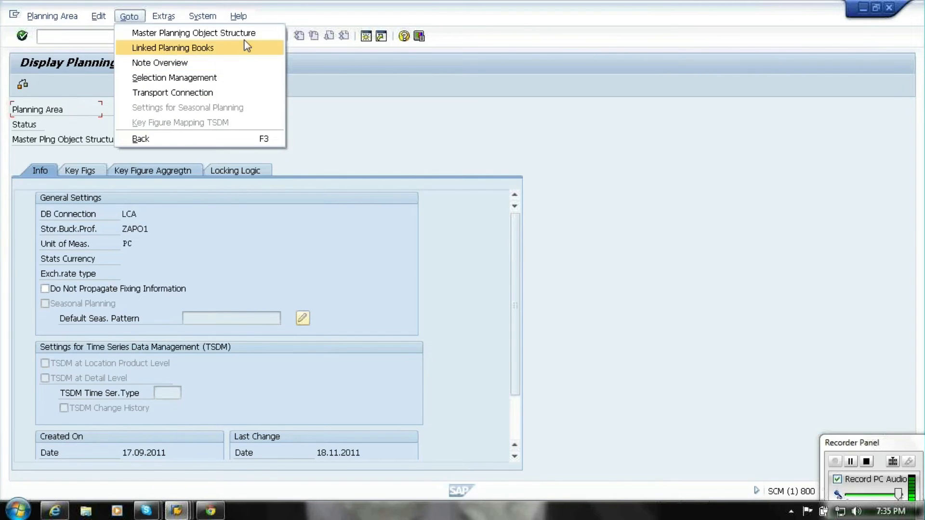
{"action": "mouse_move", "coordinate": [165, 17]}
{"action": "mouse_move", "coordinate": [264, 66]}
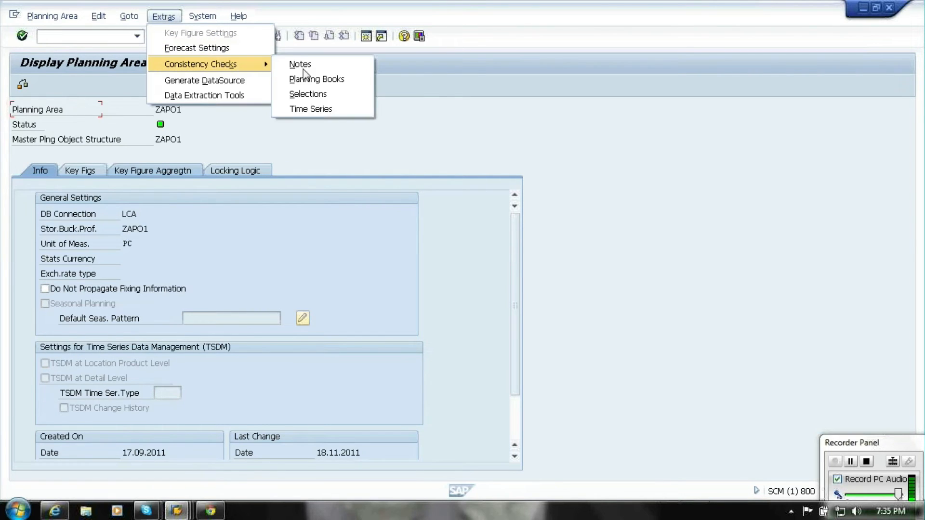
{"action": "left_click", "coordinate": [317, 110]}
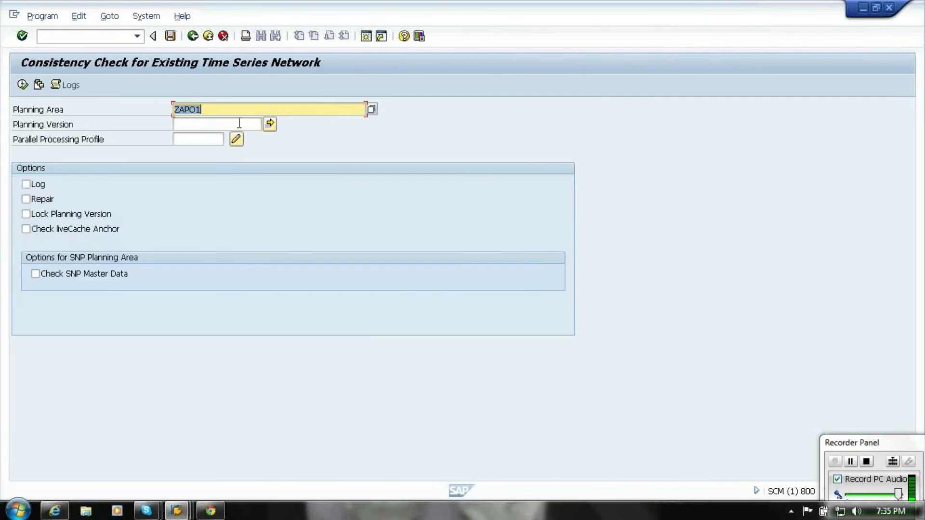
Run the consistency check for planning version 000 with Log, Repair, Lock Planning Version and Check liveCache Anchor enabled
{"action": "left_click", "coordinate": [238, 124]}
{"action": "type", "text": "000"}
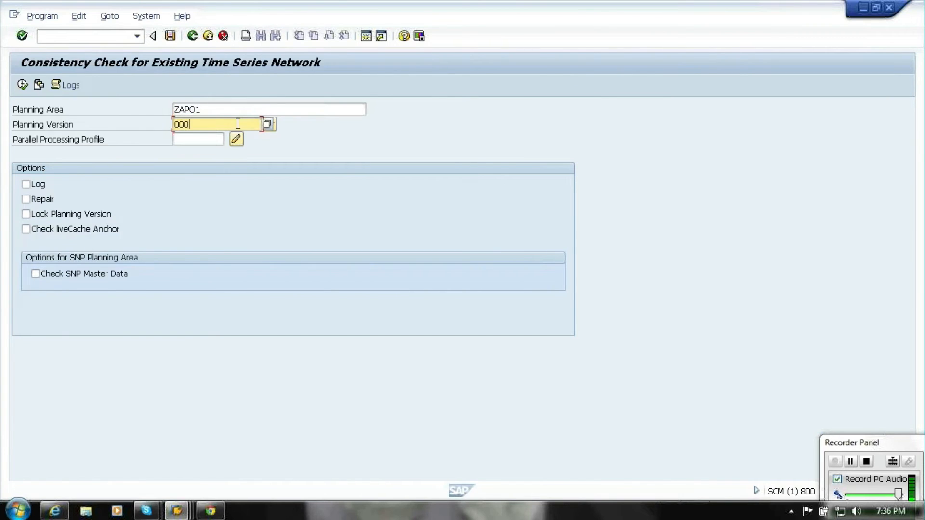
{"action": "left_click", "coordinate": [45, 183]}
{"action": "left_click", "coordinate": [45, 199]}
{"action": "left_click", "coordinate": [47, 215]}
{"action": "left_click", "coordinate": [46, 229]}
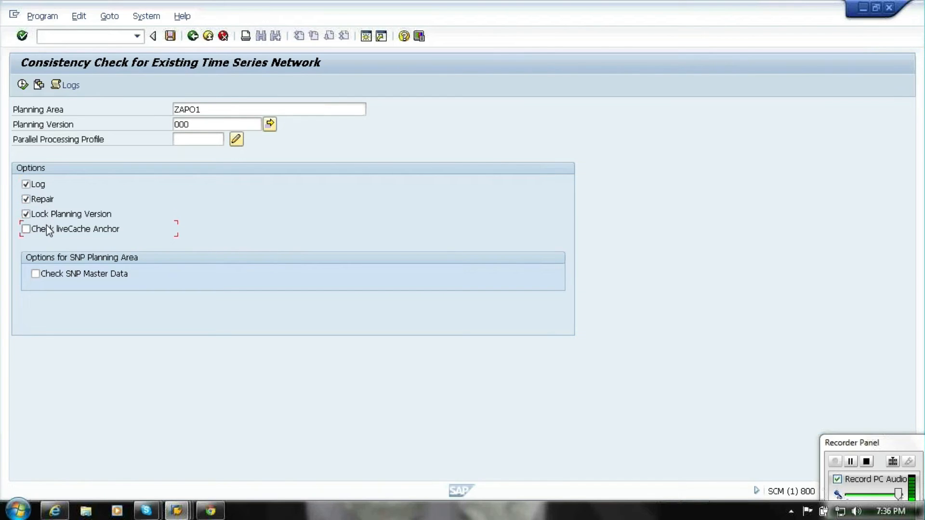
{"action": "left_click", "coordinate": [23, 85]}
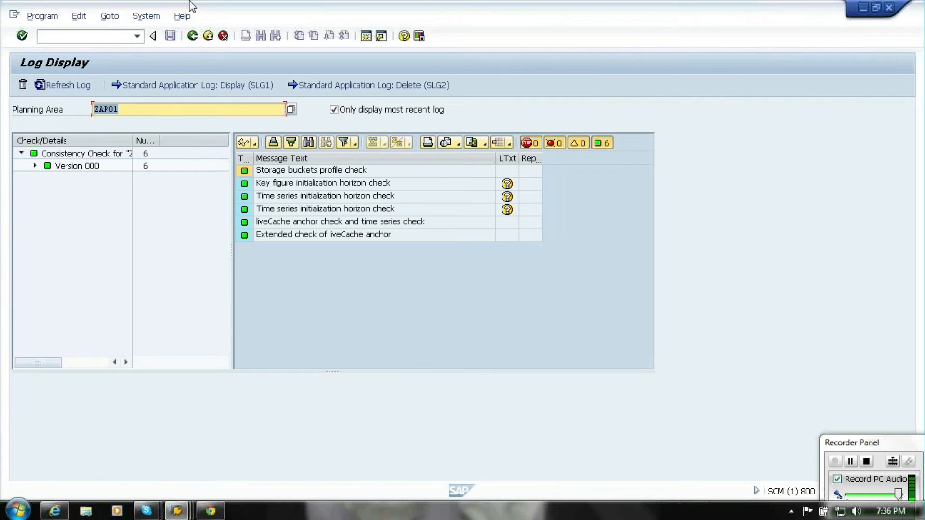
Exit to SAP Easy Access and open Calculate Proportional Factors (/SAPAPO/MC8V) in the Demand Planning environment
{"action": "left_click", "coordinate": [208, 36]}
{"action": "left_click", "coordinate": [208, 37]}
{"action": "left_click", "coordinate": [208, 36]}
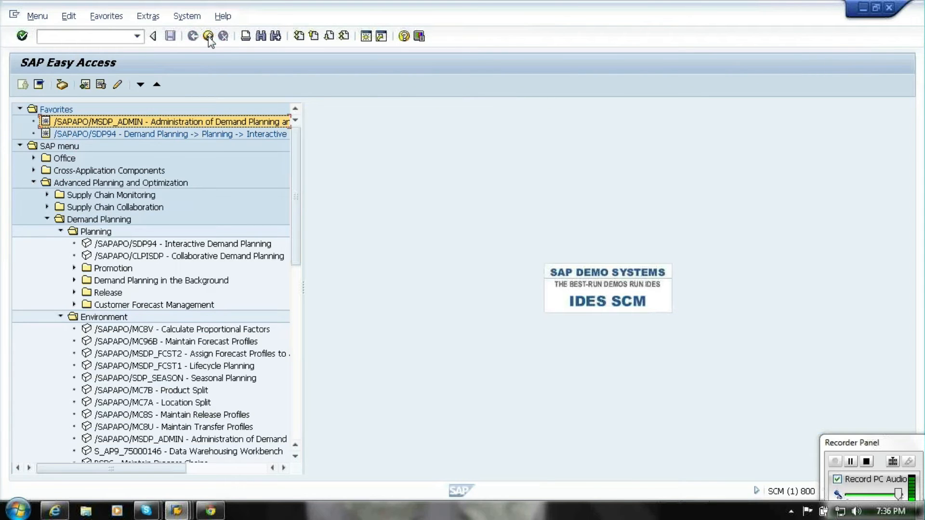
{"action": "left_click", "coordinate": [236, 330]}
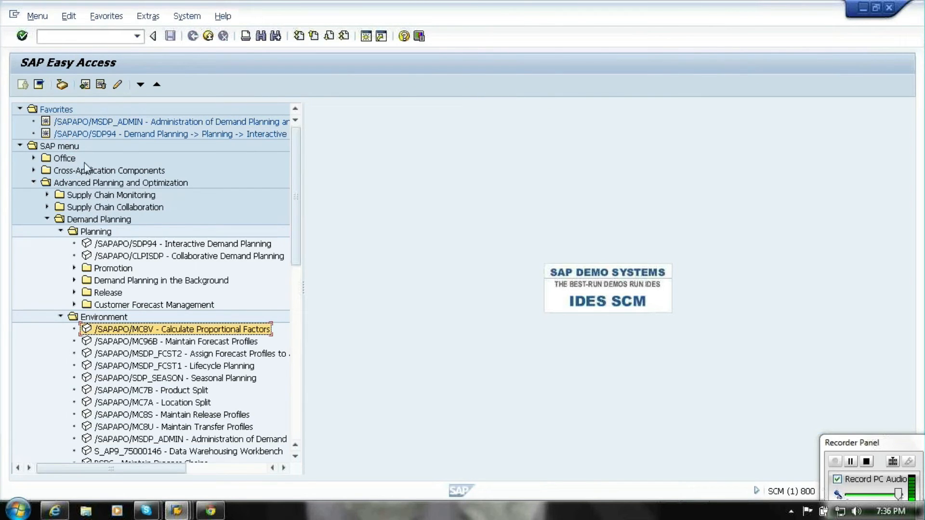
{"action": "left_click", "coordinate": [69, 146]}
{"action": "left_click", "coordinate": [105, 183]}
{"action": "left_click", "coordinate": [109, 221]}
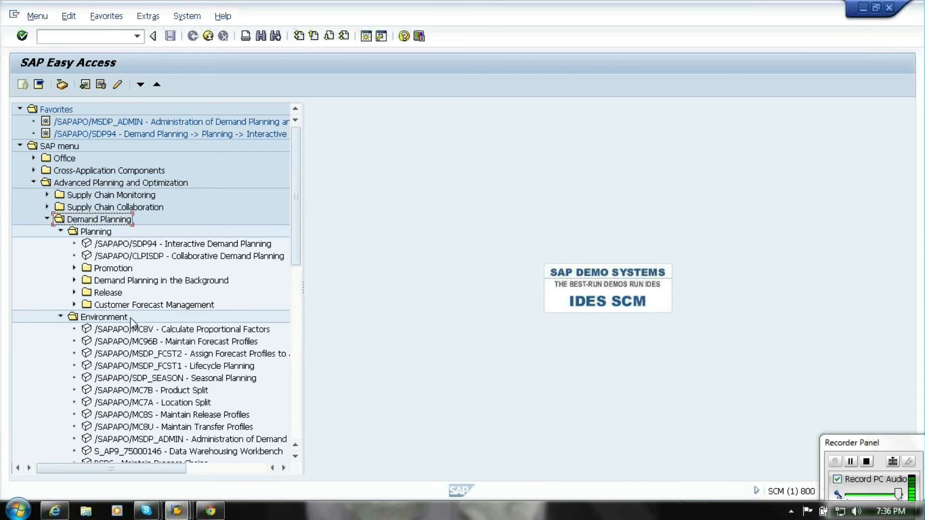
{"action": "left_click", "coordinate": [157, 332]}
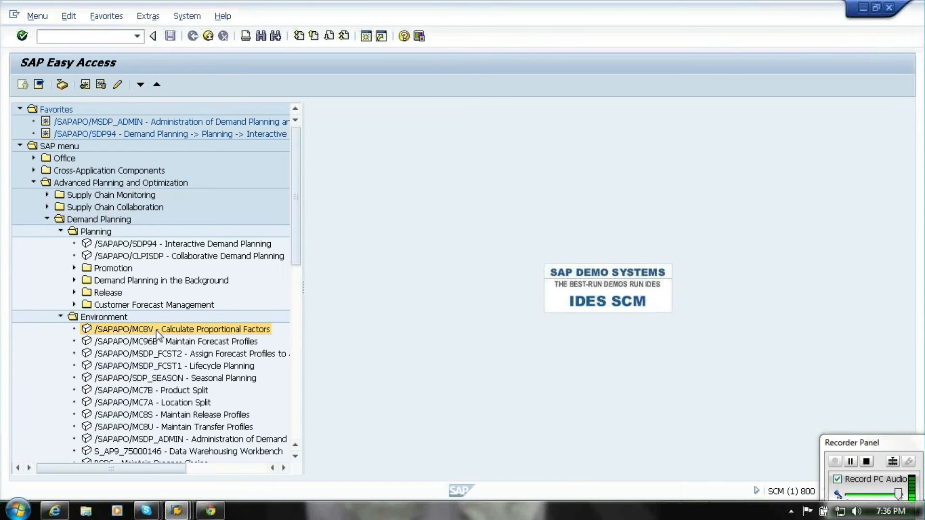
{"action": "double_click", "coordinate": [158, 333]}
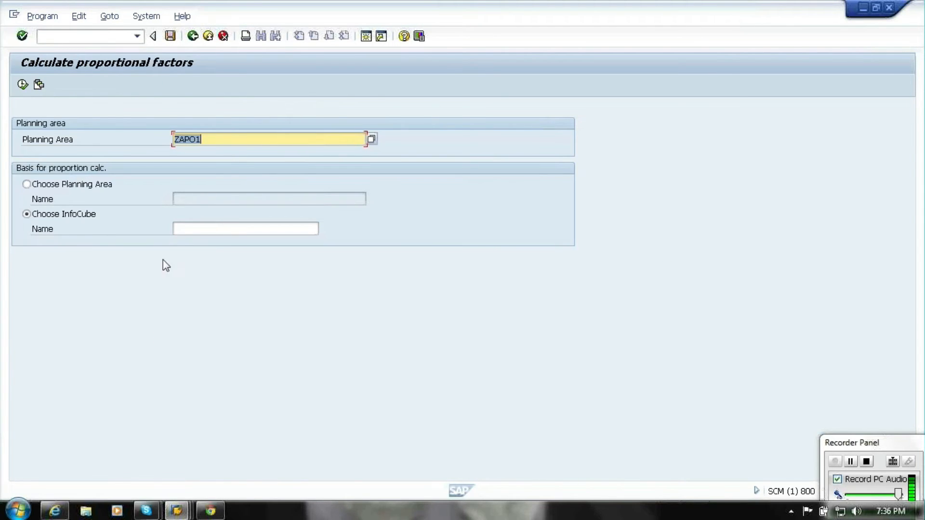
Choose planning area ZAPO1 as the basis for the proportion calculation and continue to its detailed settings
{"action": "left_click", "coordinate": [51, 188]}
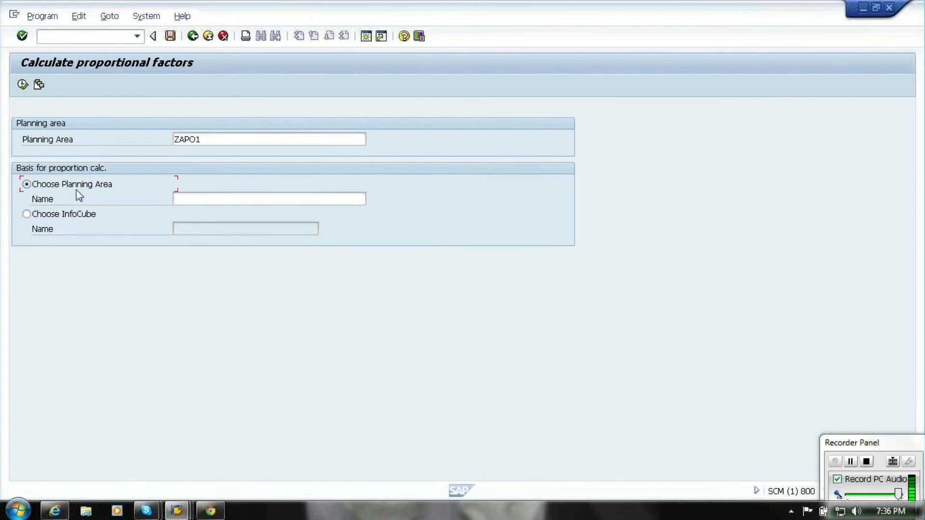
{"action": "left_click", "coordinate": [205, 203]}
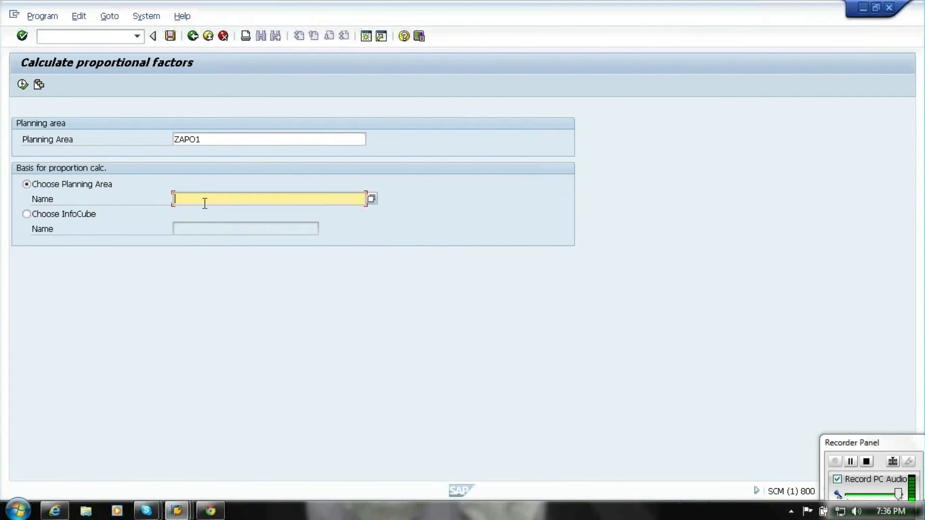
{"action": "type", "text": "zapo1"}
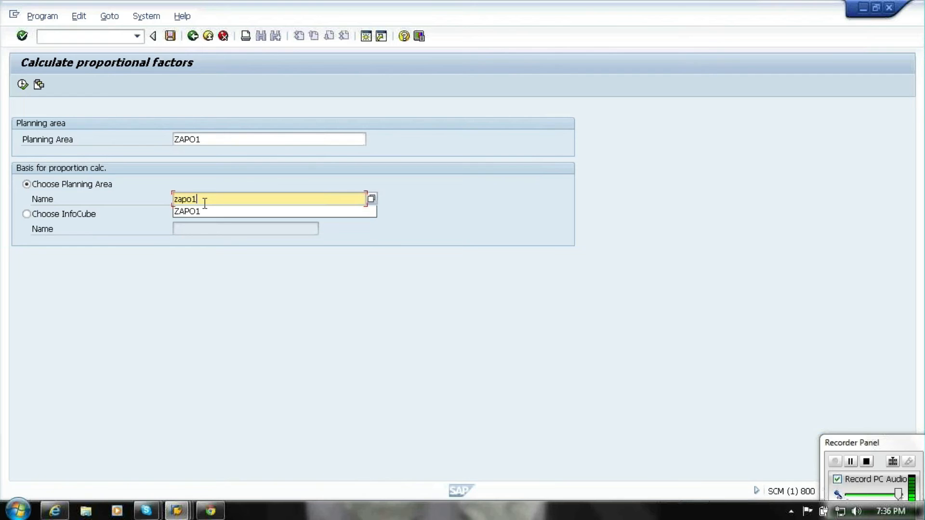
{"action": "left_click", "coordinate": [198, 211]}
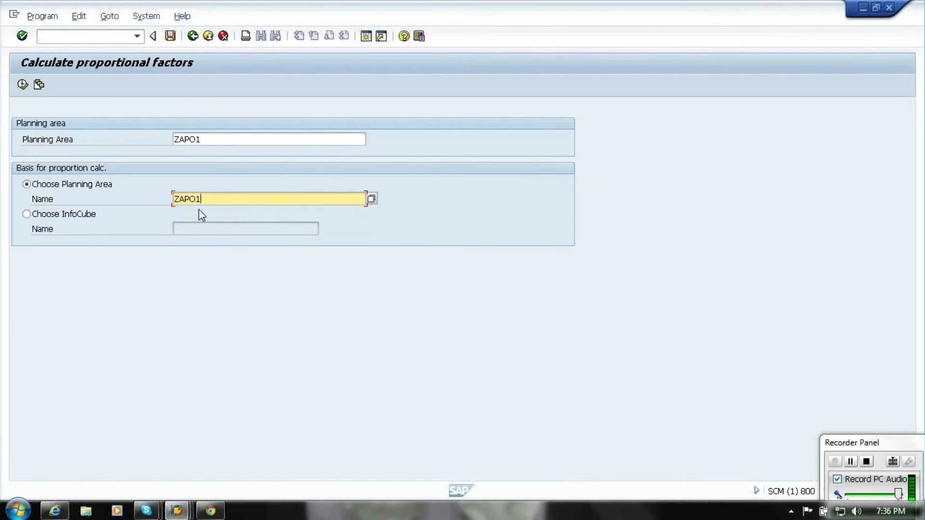
{"action": "left_click", "coordinate": [23, 84]}
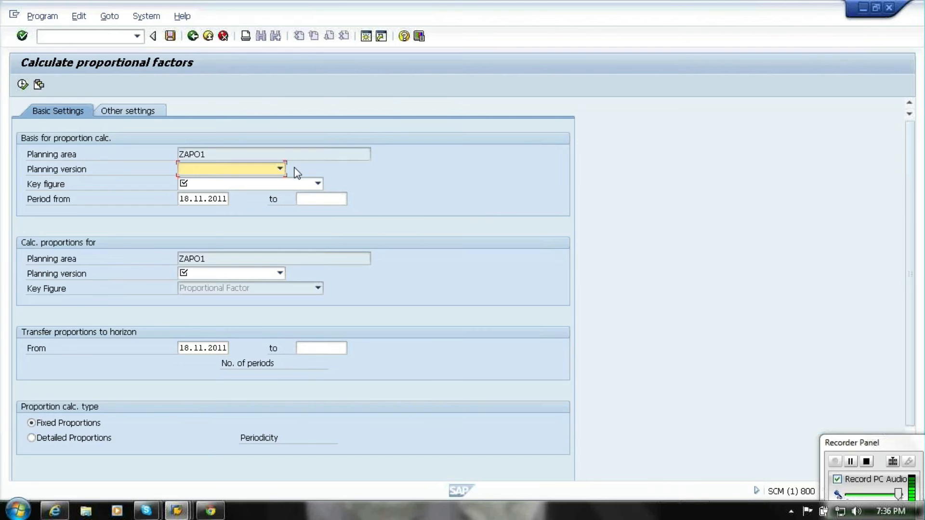
Base the proportions on active version 000, key figure History, for the period 01.05.2011 to 31.10.2011
{"action": "left_click", "coordinate": [280, 169]}
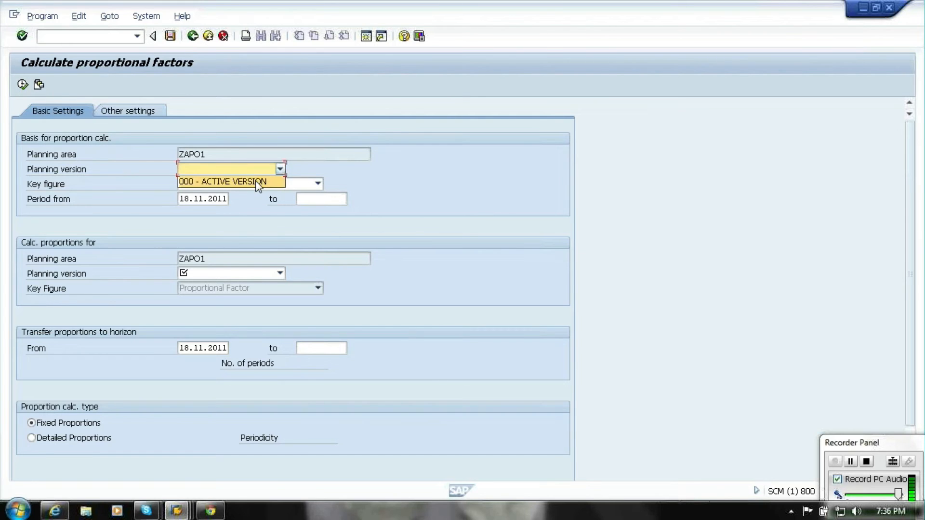
{"action": "left_click", "coordinate": [259, 185]}
{"action": "left_click", "coordinate": [239, 186]}
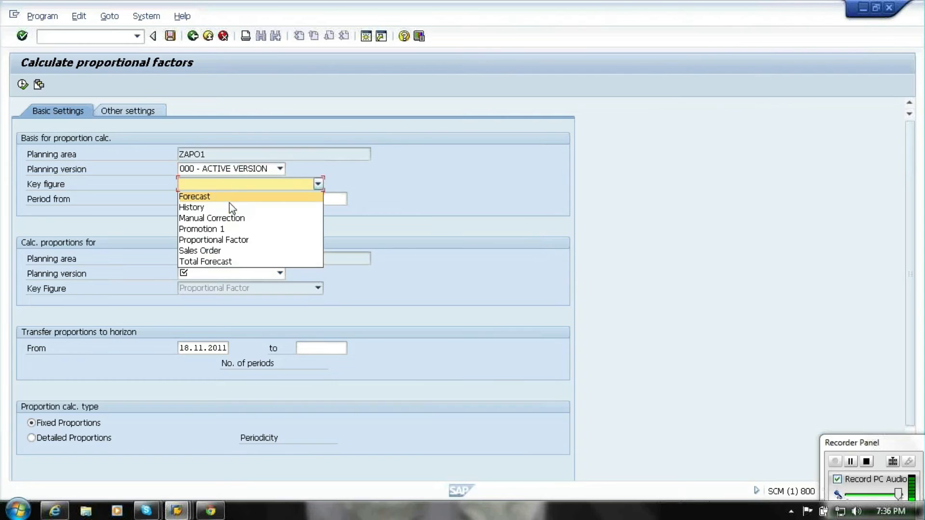
{"action": "left_click", "coordinate": [228, 207]}
{"action": "left_click", "coordinate": [226, 199]}
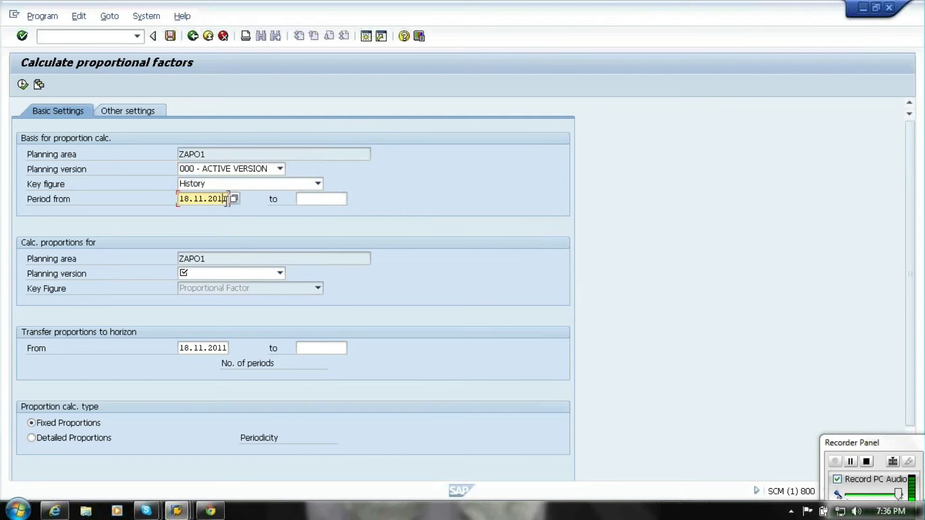
{"action": "key", "text": "BackSpace"}
{"action": "key", "text": "BackSpace"}
{"action": "key", "text": "BackSpace"}
{"action": "key", "text": "BackSpace"}
{"action": "key", "text": "BackSpace"}
{"action": "key", "text": "BackSpace"}
{"action": "key", "text": "BackSpace"}
{"action": "key", "text": "BackSpace"}
{"action": "key", "text": "BackSpace"}
{"action": "key", "text": "BackSpace"}
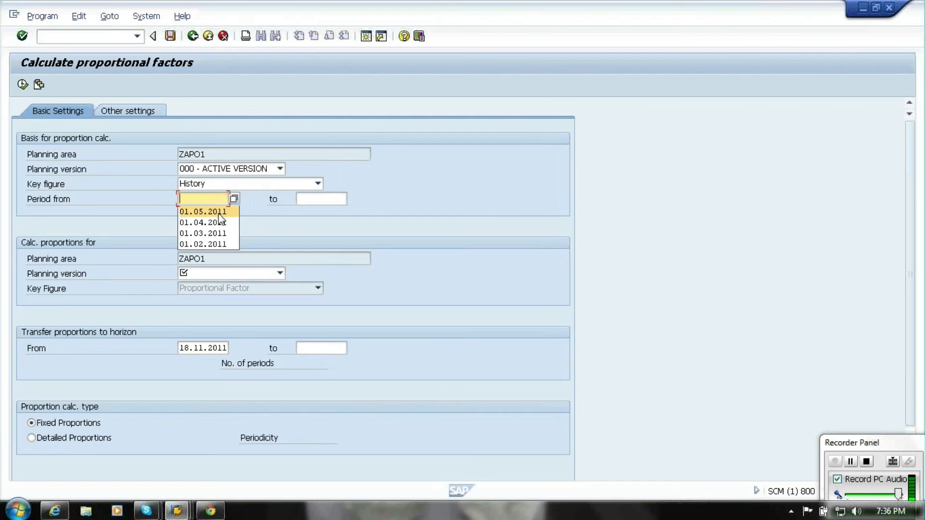
{"action": "left_click", "coordinate": [218, 213]}
{"action": "left_click", "coordinate": [311, 199]}
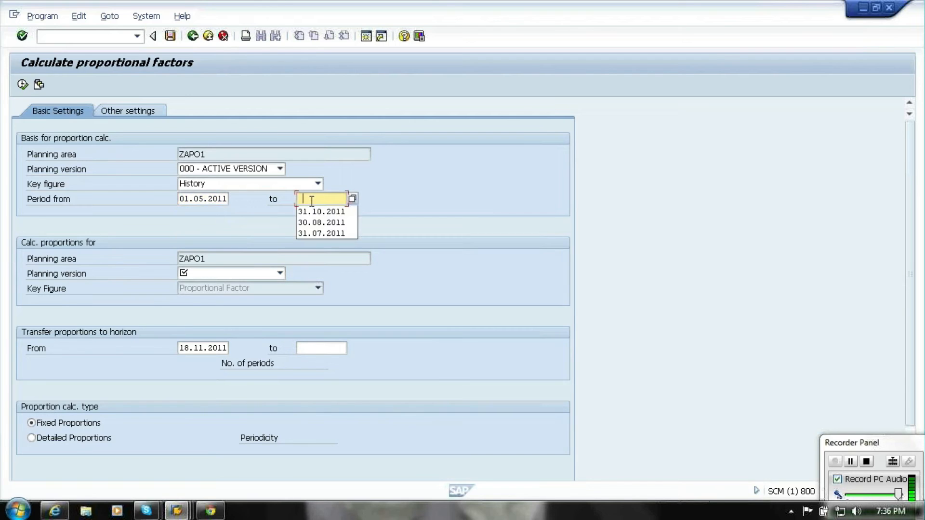
{"action": "left_click", "coordinate": [320, 212]}
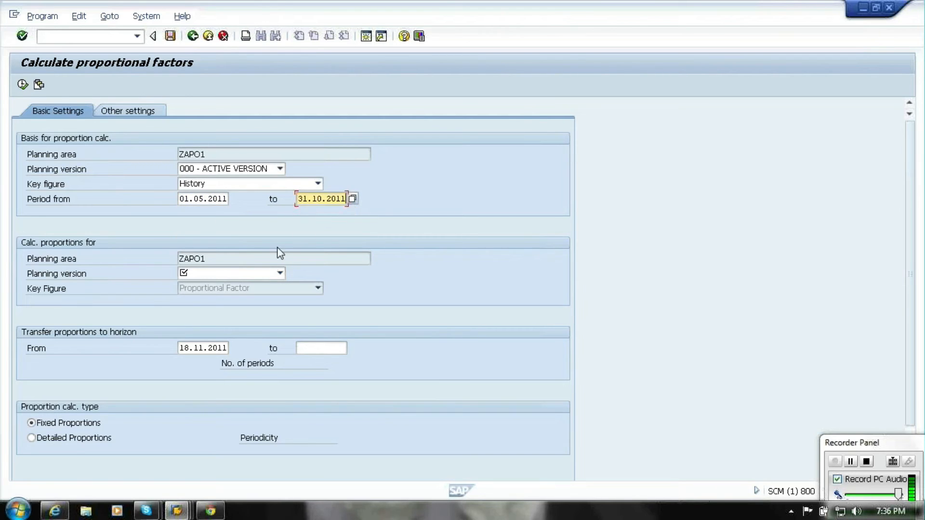
Set the target planning version to 000 - ACTIVE VERSION and the proportion transfer horizon to 01.11.2011 through 31.10.2013
{"action": "left_click", "coordinate": [279, 273]}
{"action": "left_click", "coordinate": [258, 290]}
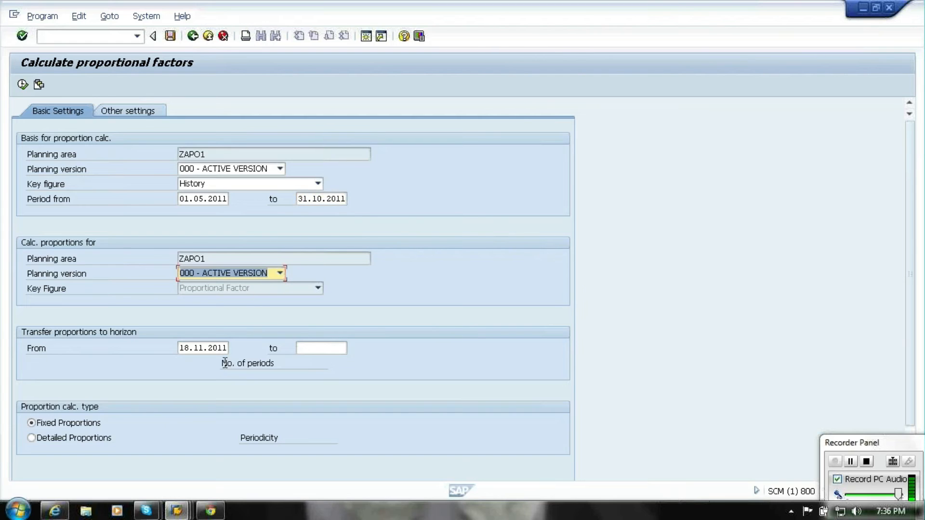
{"action": "left_click", "coordinate": [226, 347]}
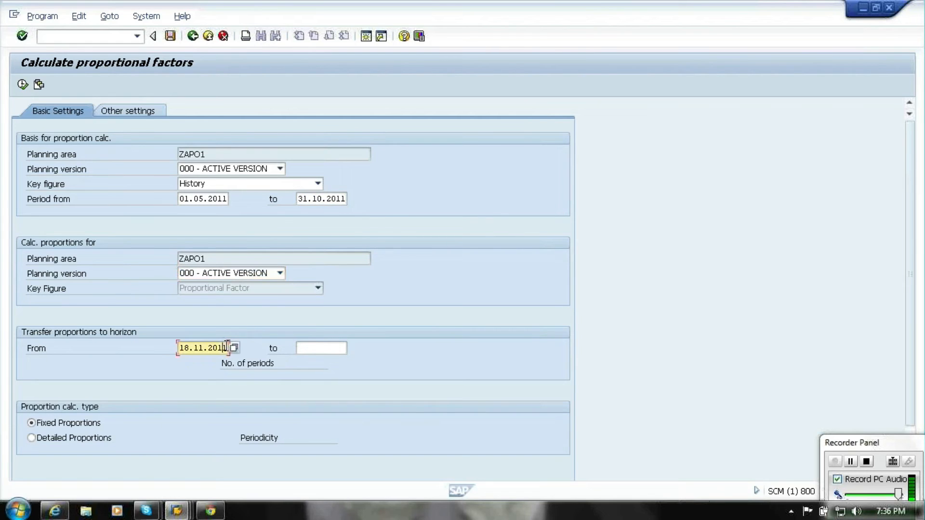
{"action": "key", "text": "BackSpace"}
{"action": "key", "text": "BackSpace"}
{"action": "key", "text": "BackSpace"}
{"action": "key", "text": "BackSpace"}
{"action": "key", "text": "BackSpace"}
{"action": "key", "text": "BackSpace"}
{"action": "key", "text": "BackSpace"}
{"action": "key", "text": "BackSpace"}
{"action": "key", "text": "BackSpace"}
{"action": "key", "text": "BackSpace"}
{"action": "key", "text": "Down"}
{"action": "key", "text": "Return"}
{"action": "key", "text": "Tab"}
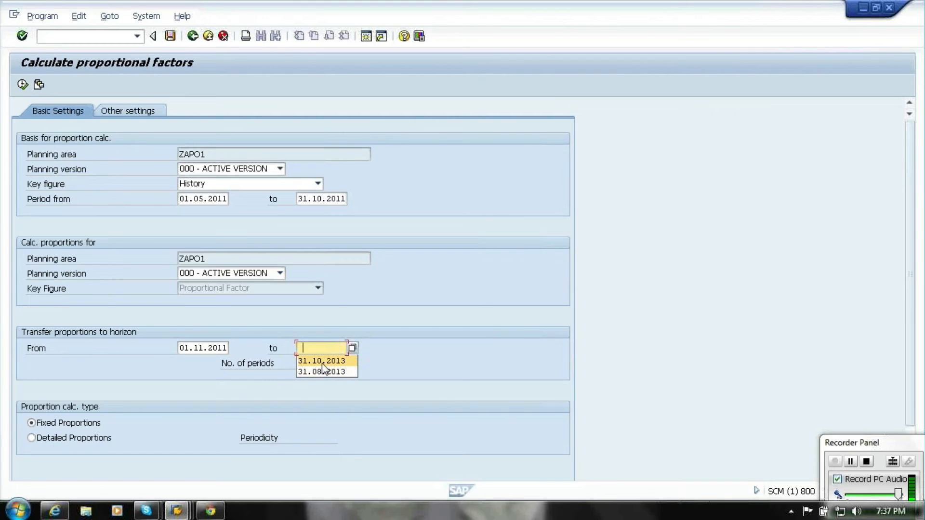
{"action": "left_click", "coordinate": [322, 362]}
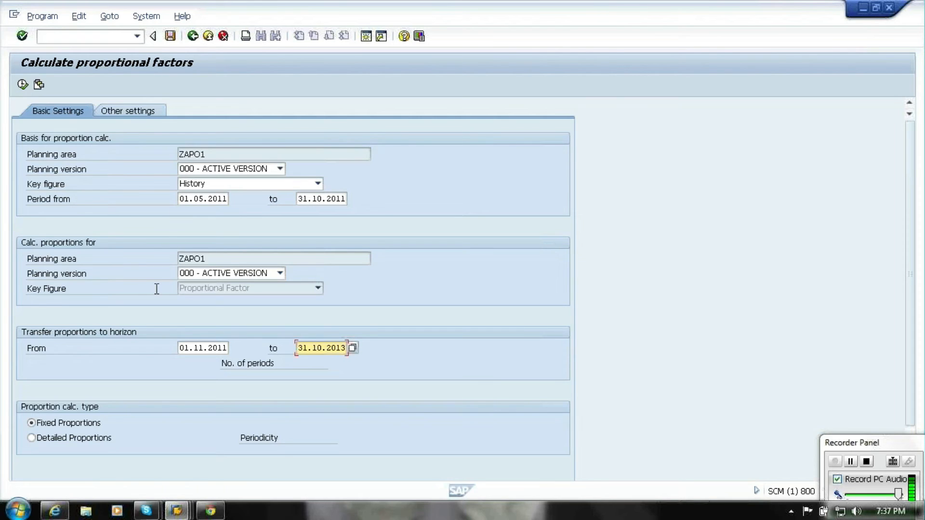
{"action": "left_click", "coordinate": [258, 289]}
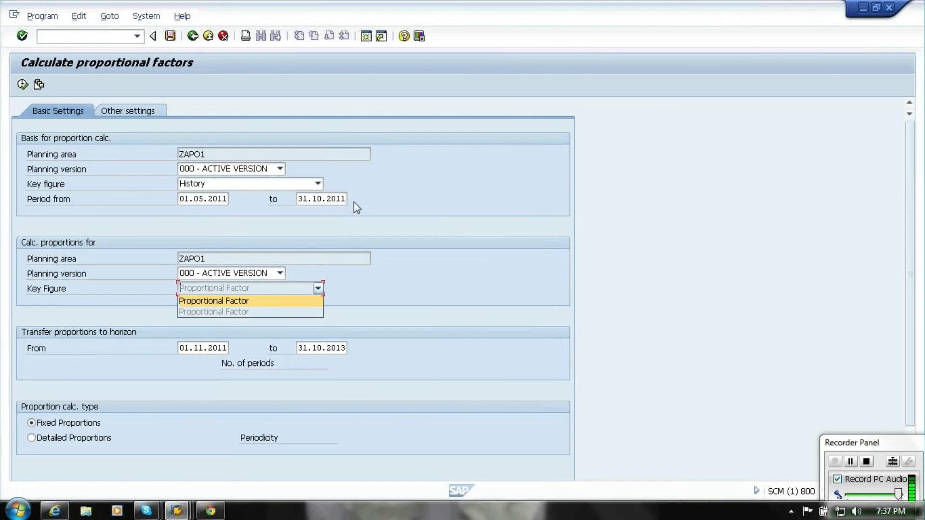
{"action": "left_click", "coordinate": [278, 288]}
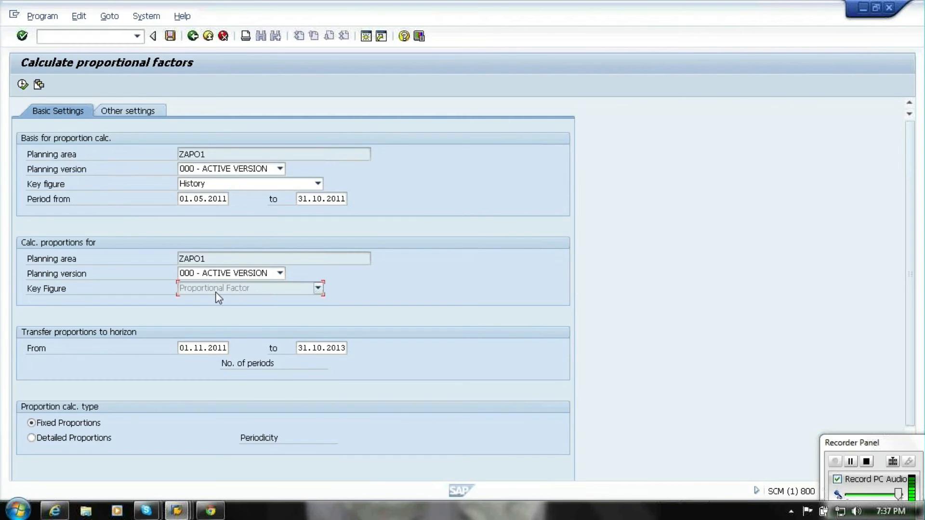
{"action": "left_click", "coordinate": [178, 512]}
{"action": "left_click", "coordinate": [591, 400]}
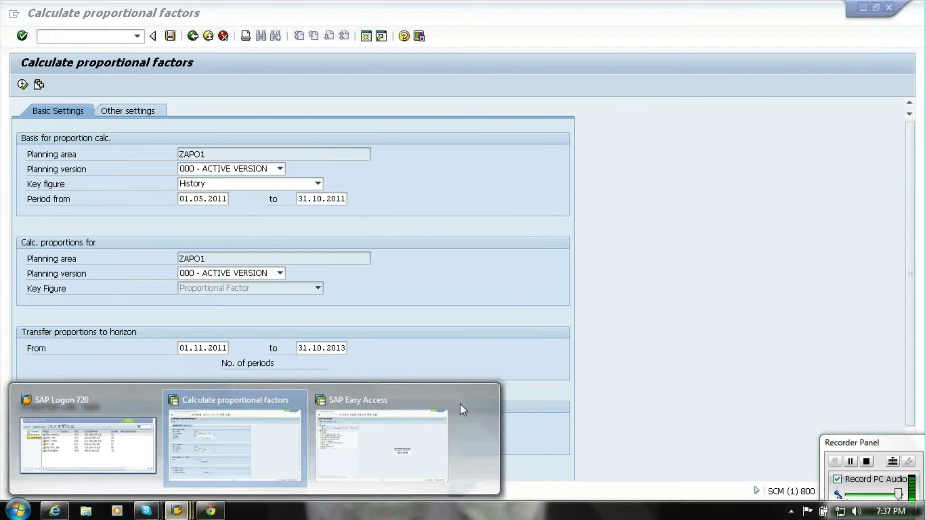
Restrict the data to selection P1P2L1ZAP1, enable the proportion calculation log, and execute the calculation
{"action": "left_click", "coordinate": [146, 111]}
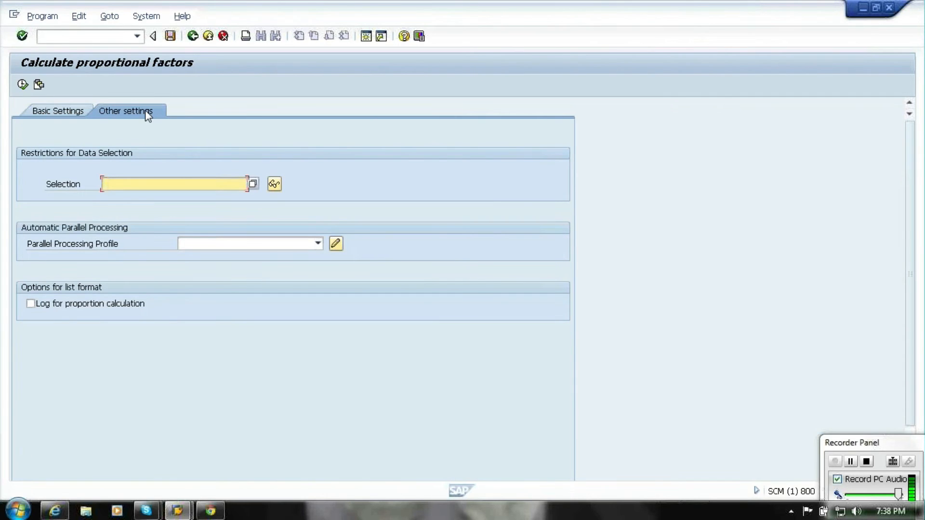
{"action": "left_click", "coordinate": [254, 184]}
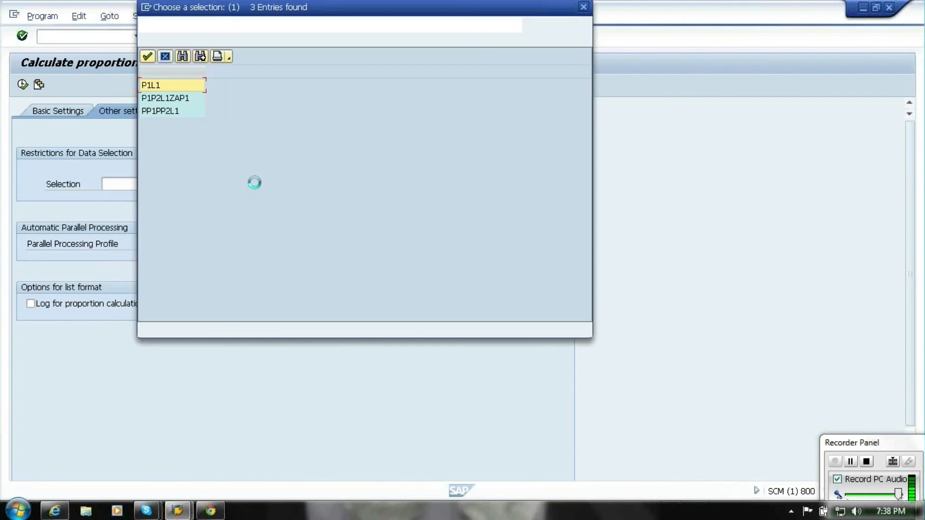
{"action": "double_click", "coordinate": [182, 101]}
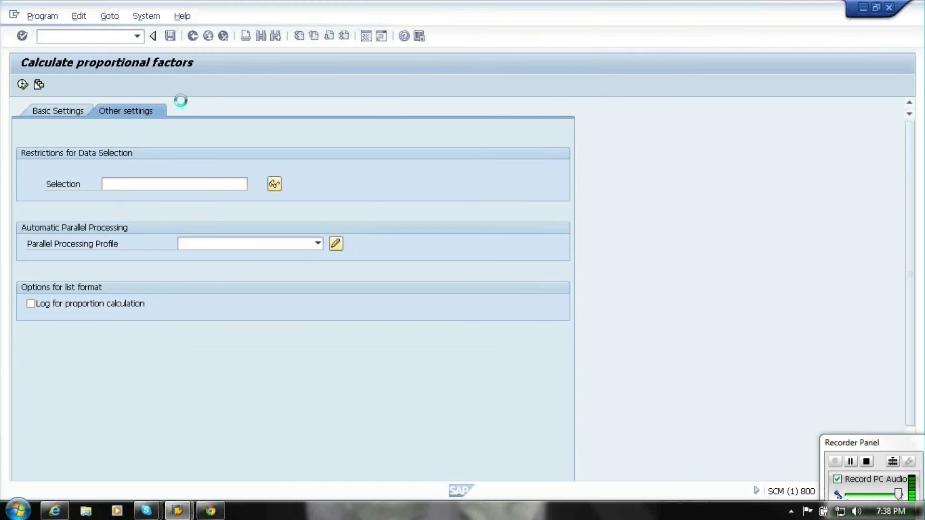
{"action": "left_click", "coordinate": [99, 304]}
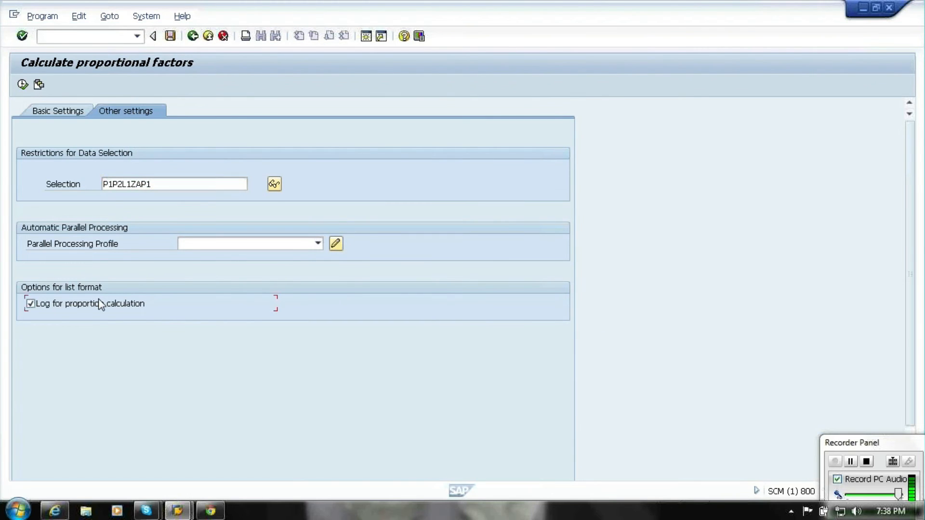
{"action": "left_click", "coordinate": [69, 114]}
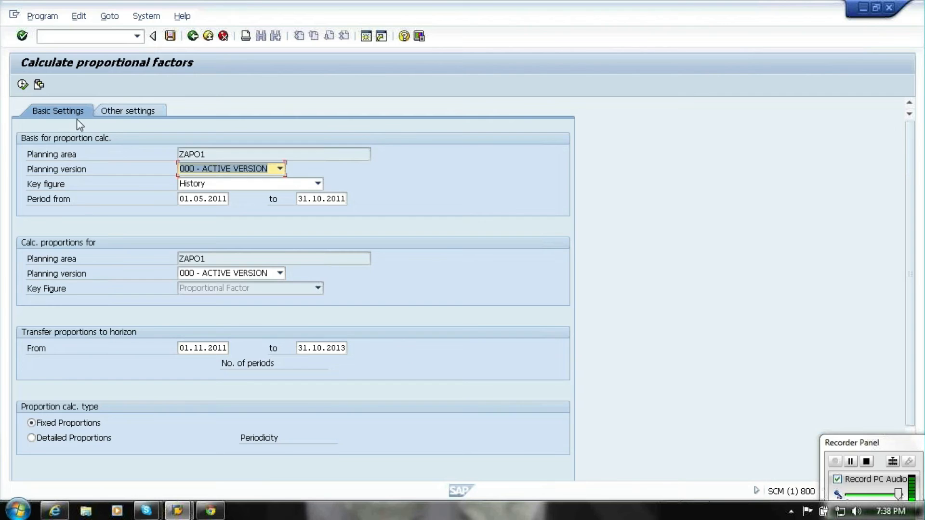
{"action": "left_click", "coordinate": [22, 86]}
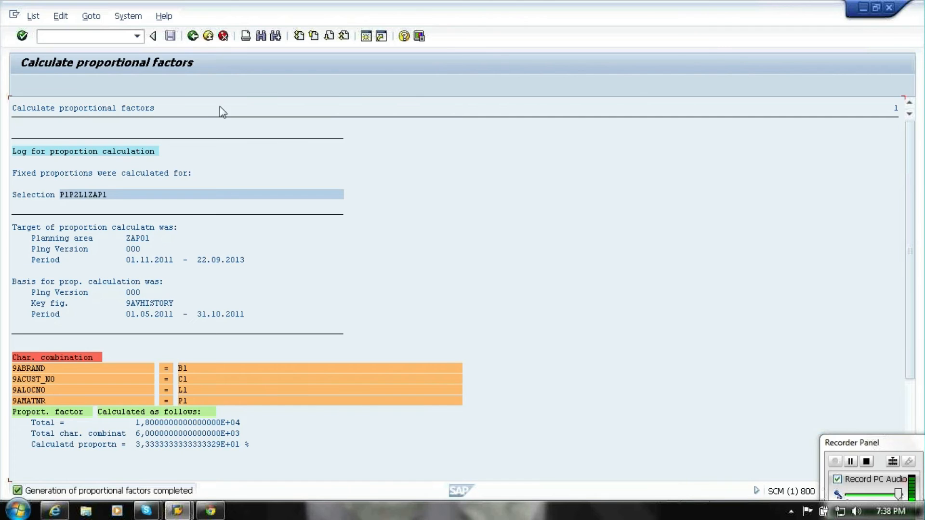
Leave the proportional factor calculation and open Interactive Demand Planning (/SAPAPO/SDP94) from the favorites
{"action": "left_click", "coordinate": [208, 36]}
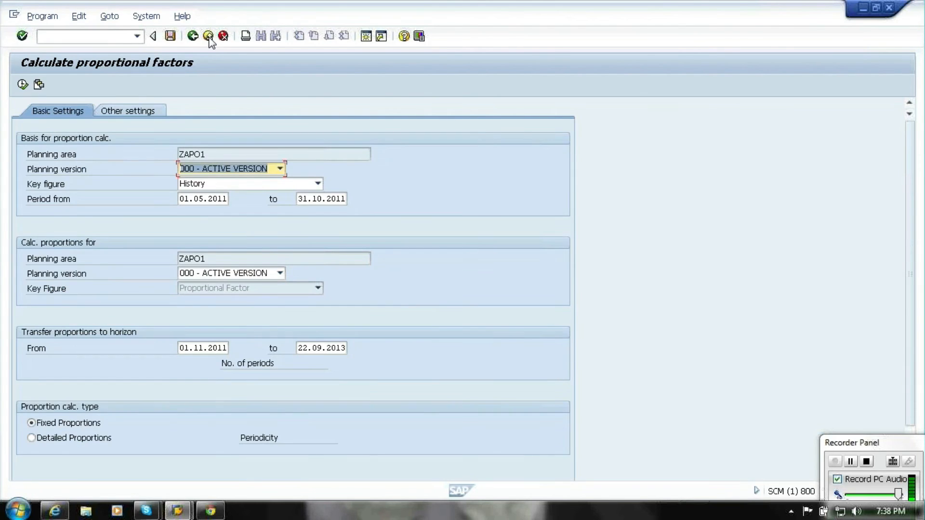
{"action": "left_click", "coordinate": [208, 36]}
{"action": "left_click", "coordinate": [208, 36]}
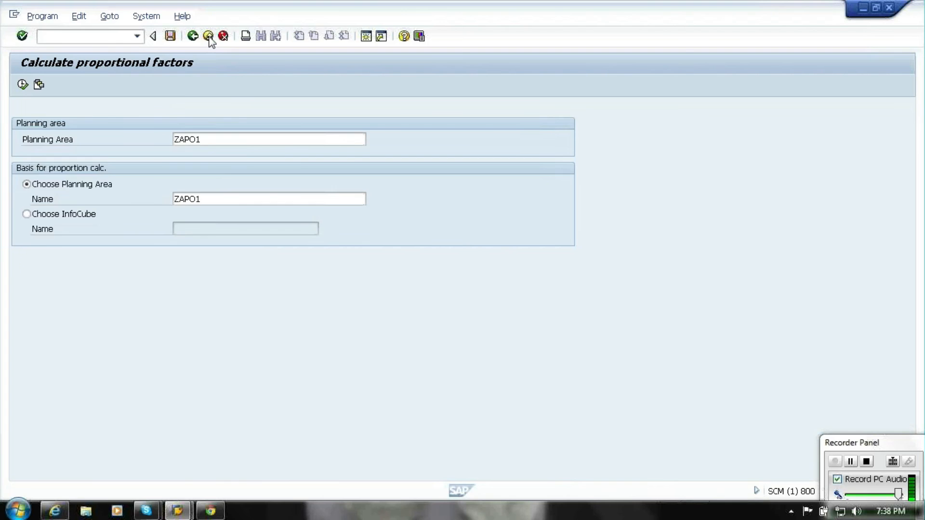
{"action": "double_click", "coordinate": [128, 134]}
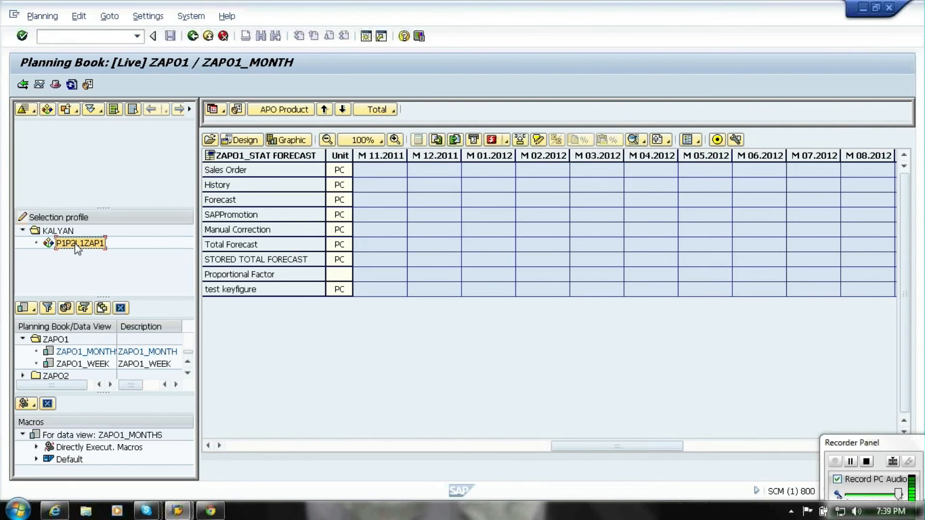
Load selection P1P2L1ZAP1 and limit the grid to History, Forecast, SAPPromotion, Manual Correction and Proportional Factor
{"action": "double_click", "coordinate": [77, 244]}
{"action": "left_click", "coordinate": [210, 140]}
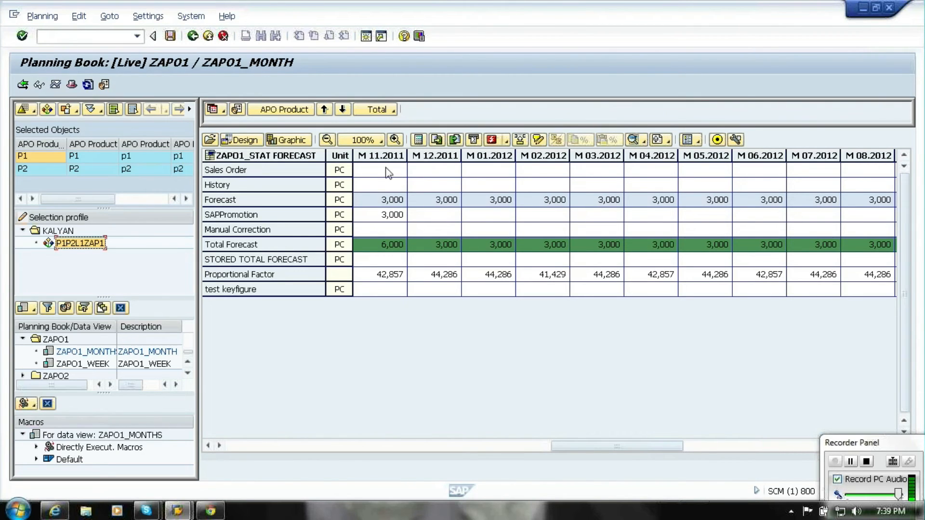
{"action": "left_click", "coordinate": [638, 140]}
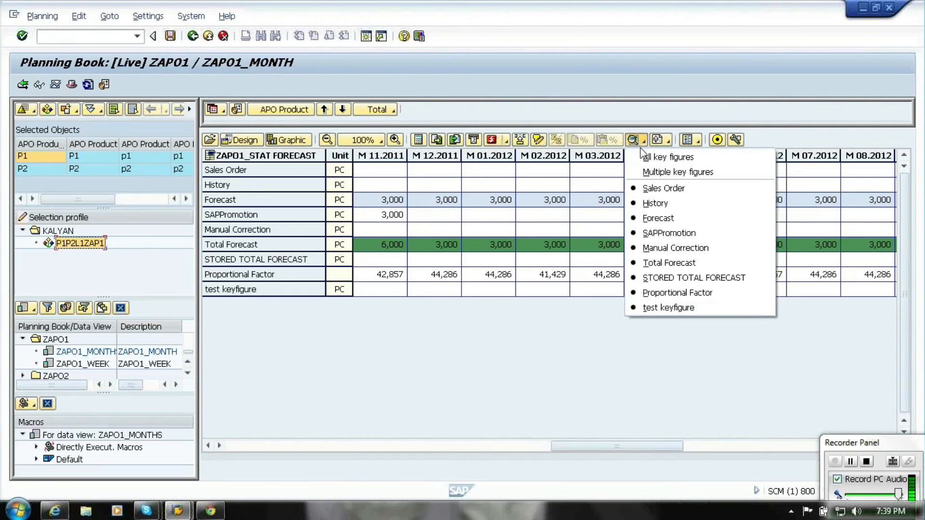
{"action": "left_click", "coordinate": [651, 172]}
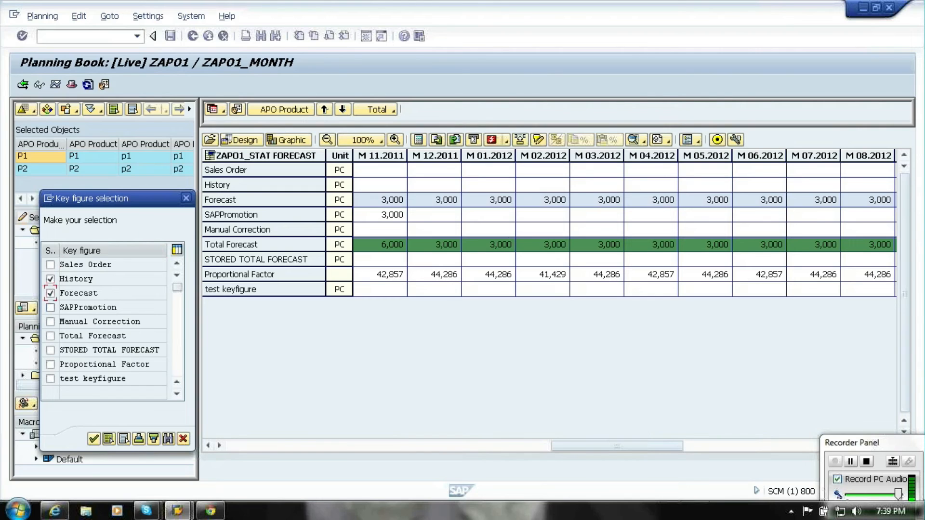
{"action": "left_click", "coordinate": [50, 322]}
{"action": "left_click", "coordinate": [50, 365]}
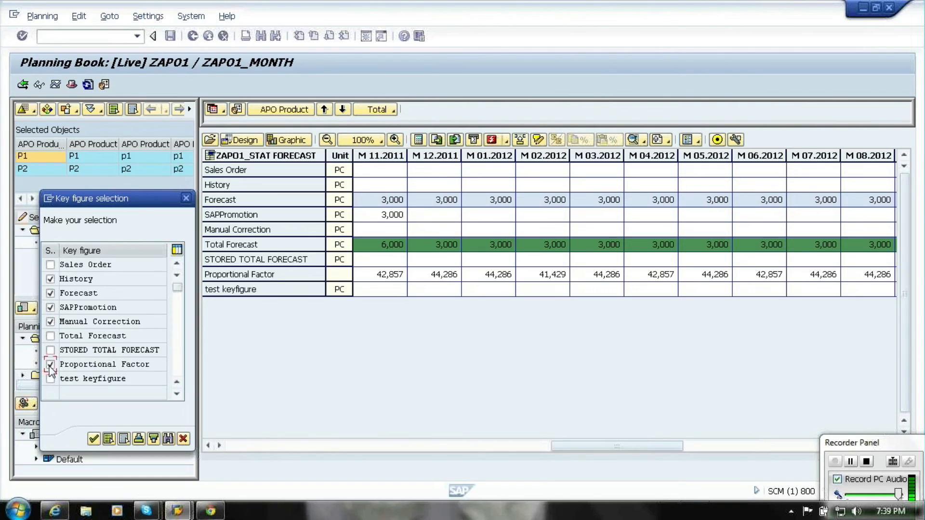
{"action": "left_click", "coordinate": [94, 438]}
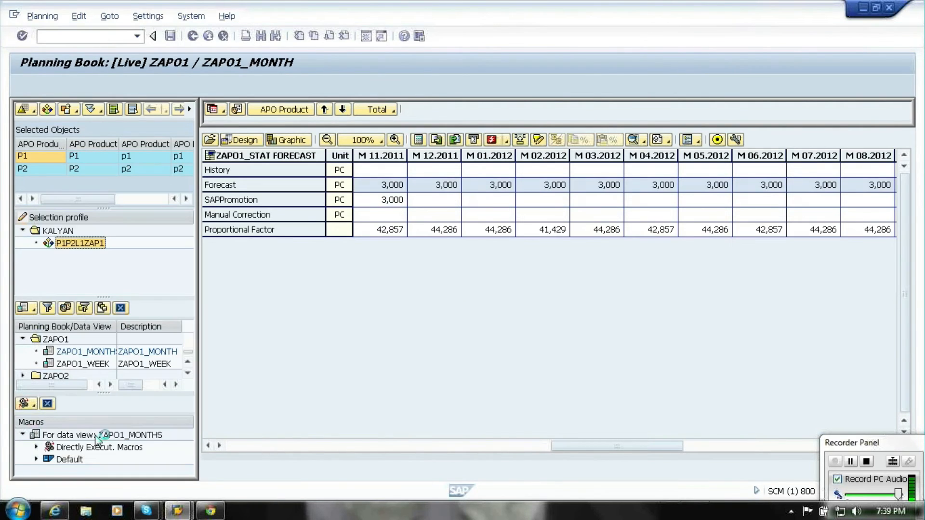
Break the key figures down by APO product with Details (all), with the grid starting at M 09.2011
{"action": "left_click", "coordinate": [208, 446]}
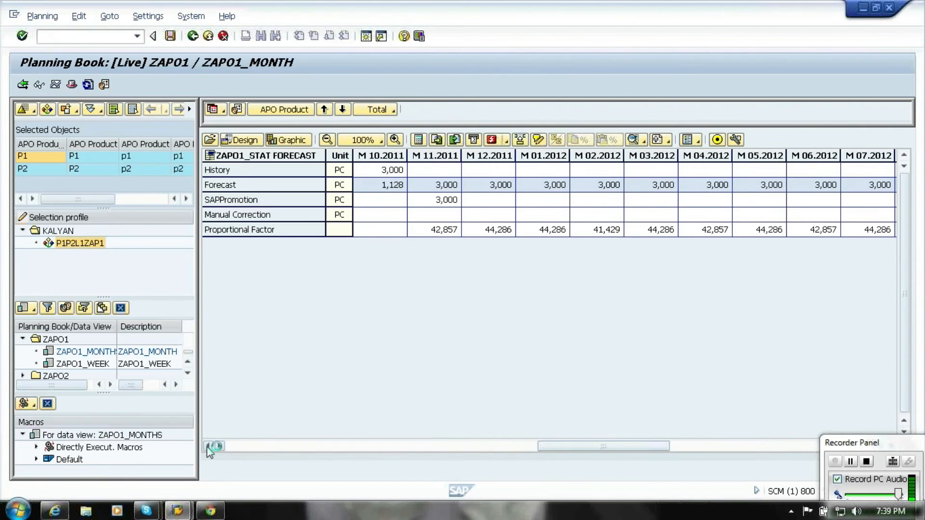
{"action": "left_click", "coordinate": [207, 447]}
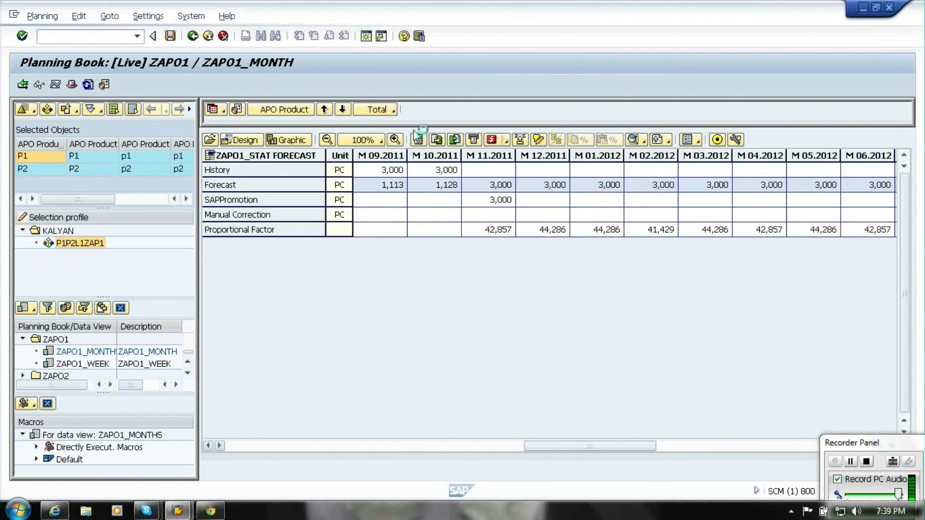
{"action": "left_click", "coordinate": [388, 111]}
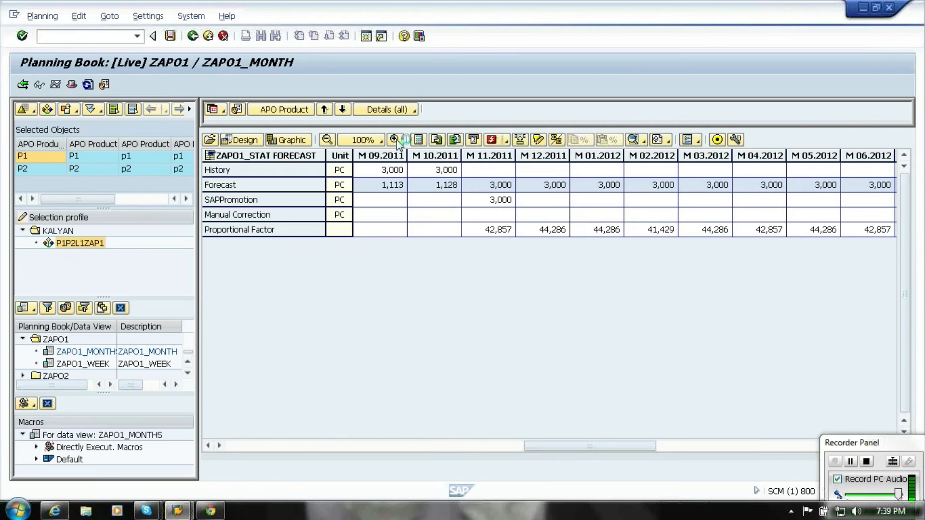
{"action": "left_click", "coordinate": [394, 139]}
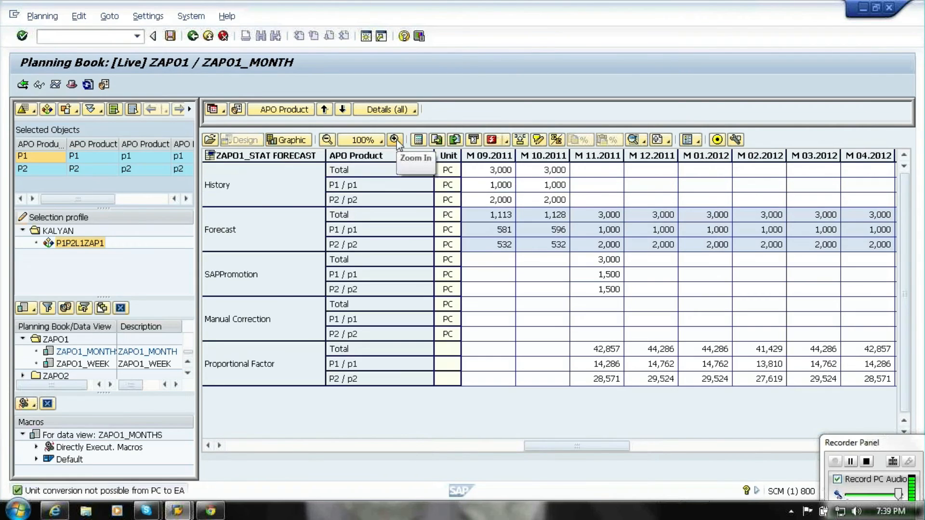
Clear the SAPPromotion total for M 11.2011 and save the planning data
{"action": "left_click", "coordinate": [583, 263]}
{"action": "key", "text": "Delete"}
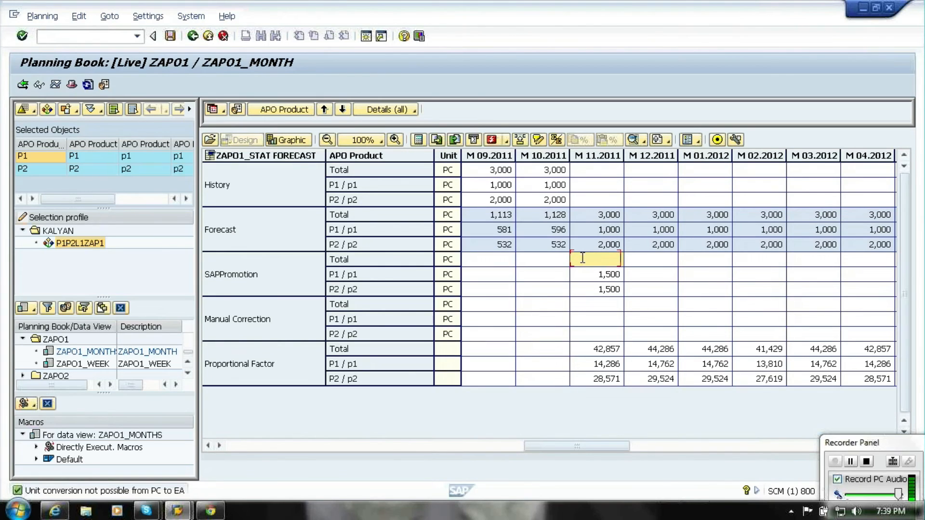
{"action": "key", "text": "Return"}
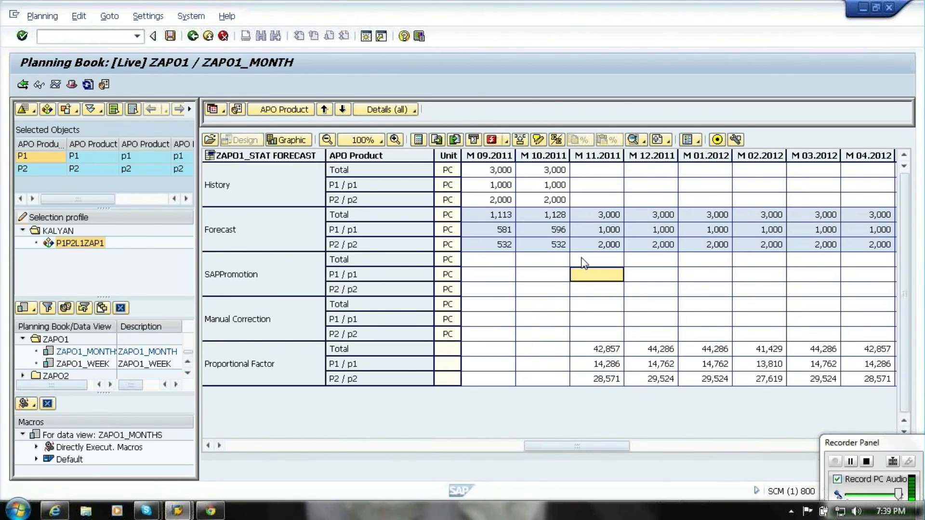
{"action": "left_click", "coordinate": [169, 37]}
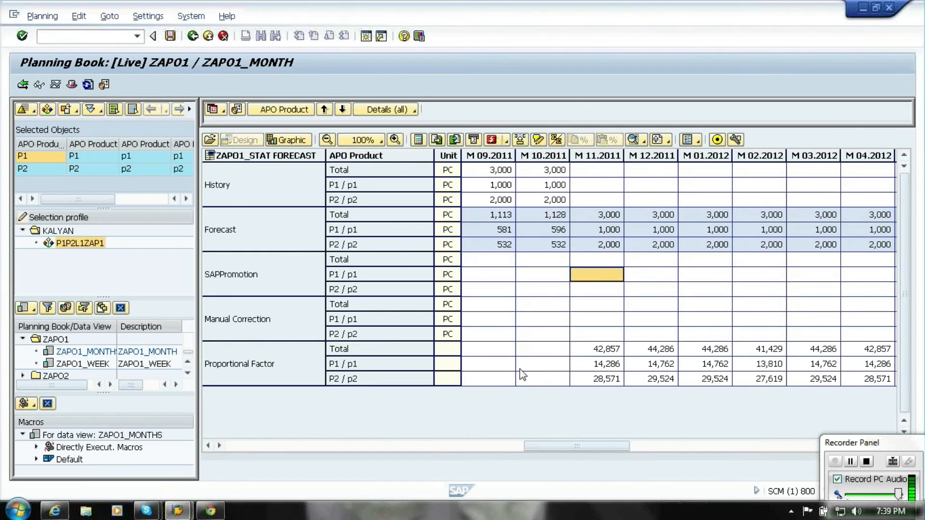
Compare the P1 and P2 History quantities in M 09.2011 with their Proportional Factor values in M 11.2011
{"action": "left_click", "coordinate": [588, 364]}
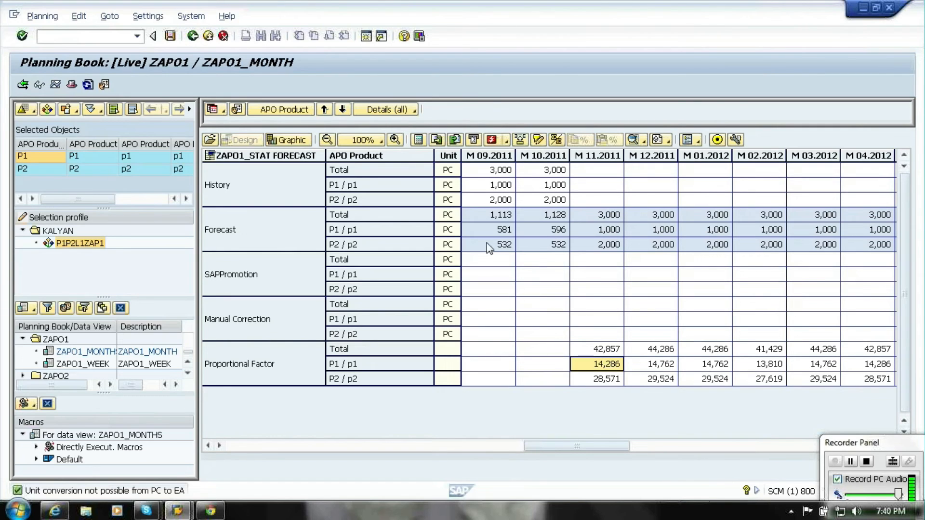
{"action": "left_click", "coordinate": [479, 186]}
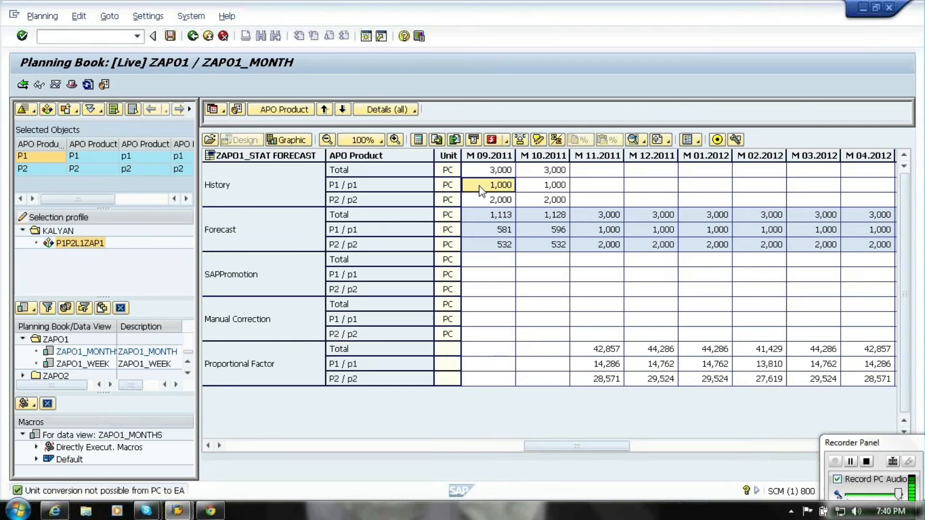
{"action": "left_click", "coordinate": [480, 202]}
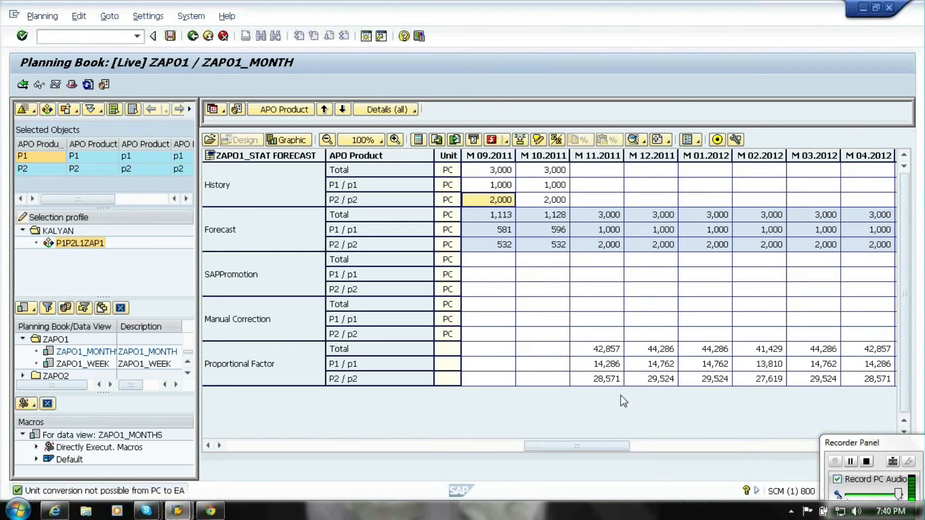
{"action": "left_click", "coordinate": [483, 187]}
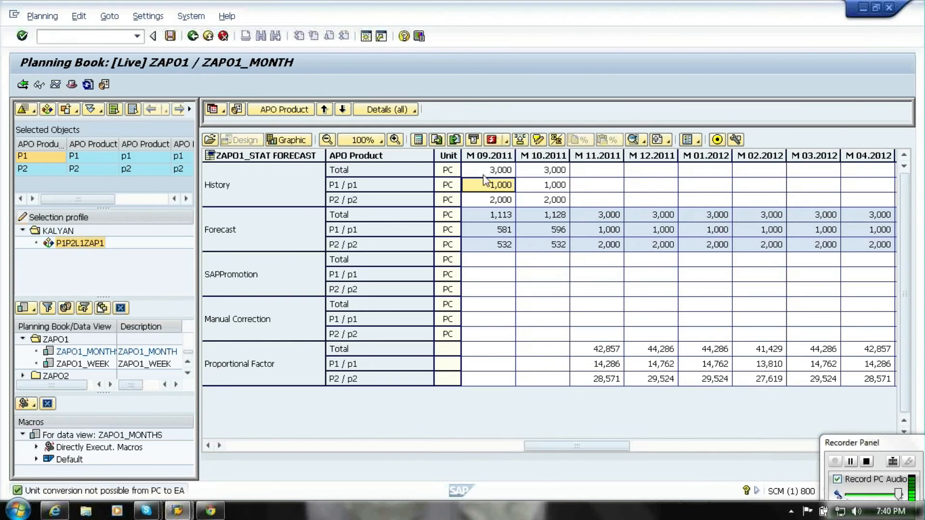
{"action": "left_click", "coordinate": [480, 172]}
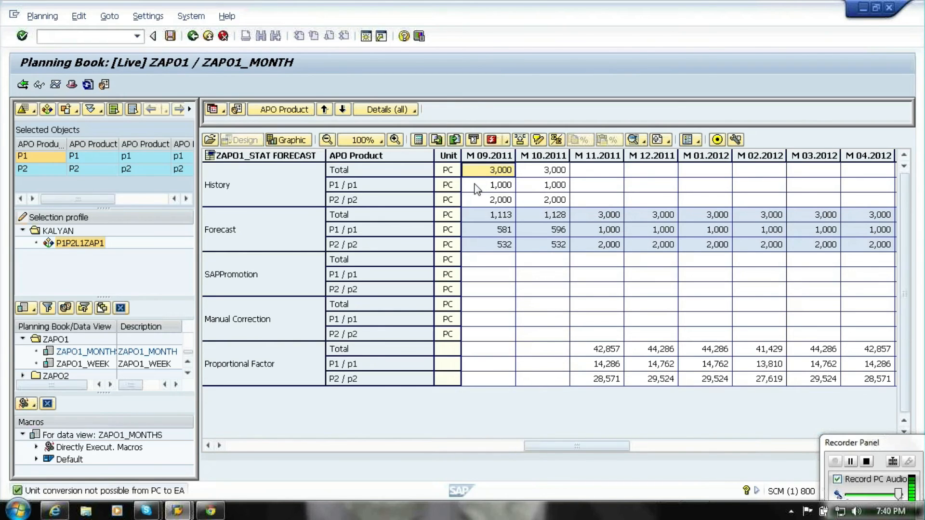
{"action": "left_click", "coordinate": [476, 188]}
{"action": "left_click", "coordinate": [476, 200]}
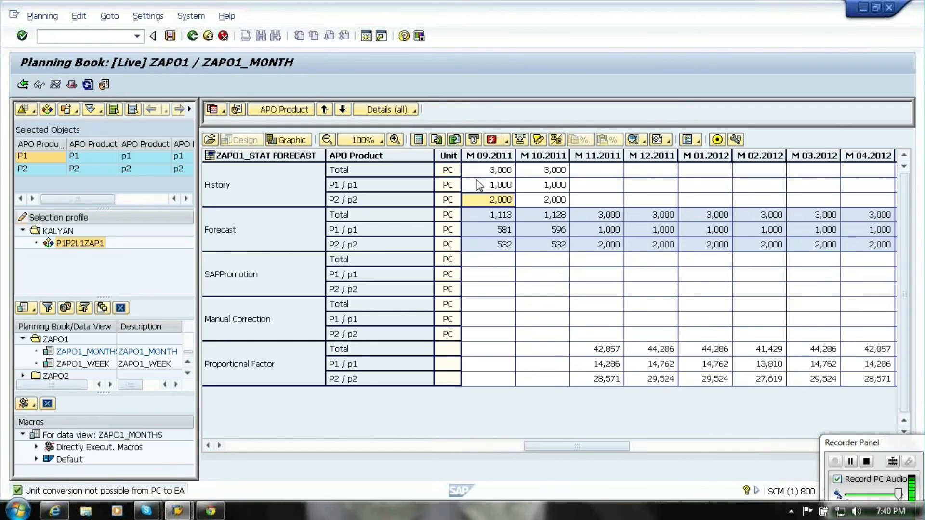
{"action": "left_click", "coordinate": [589, 367]}
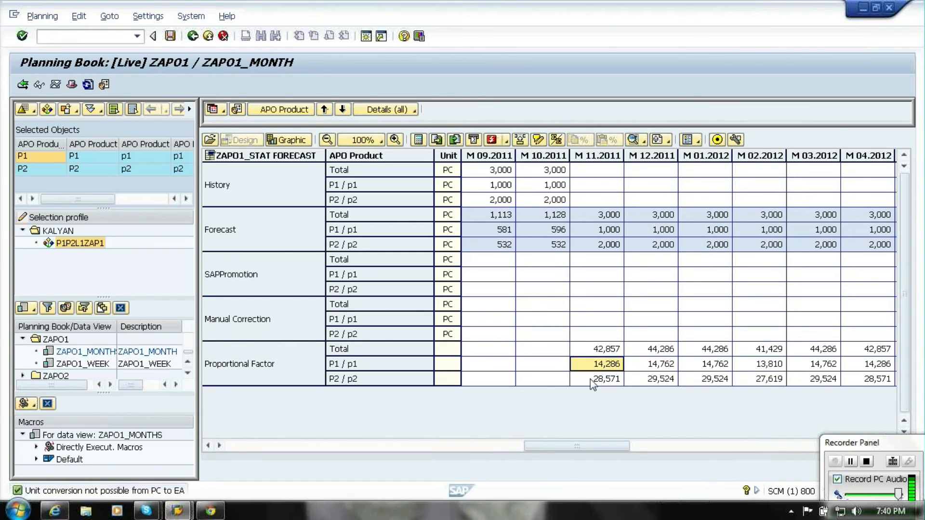
{"action": "left_click", "coordinate": [490, 187]}
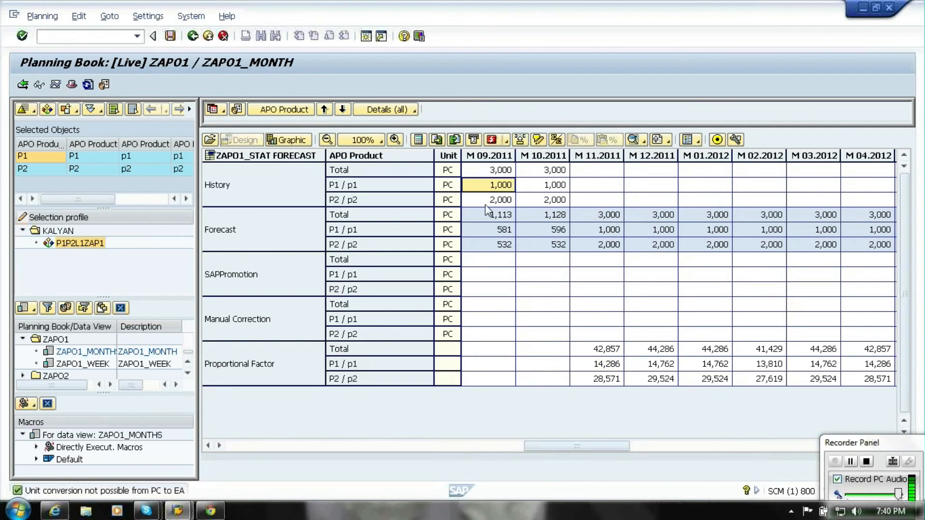
{"action": "left_click", "coordinate": [485, 200]}
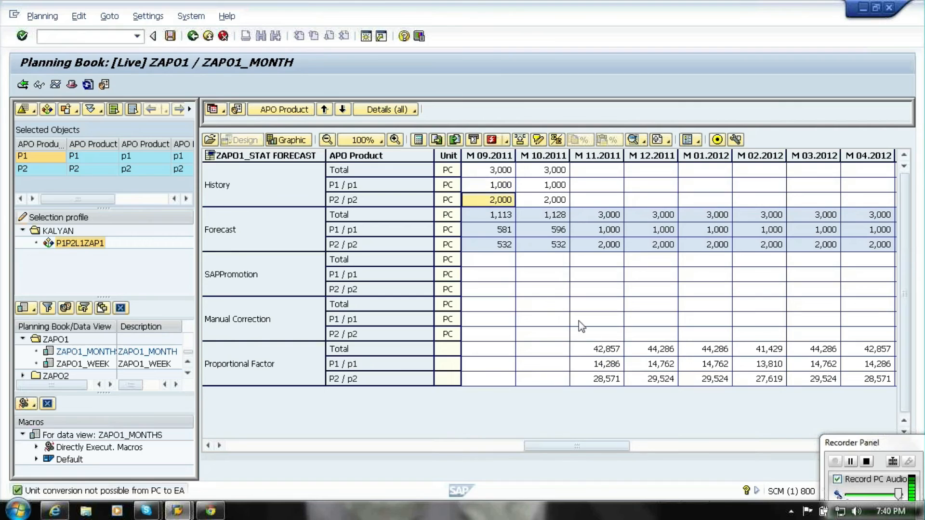
{"action": "left_click", "coordinate": [588, 369]}
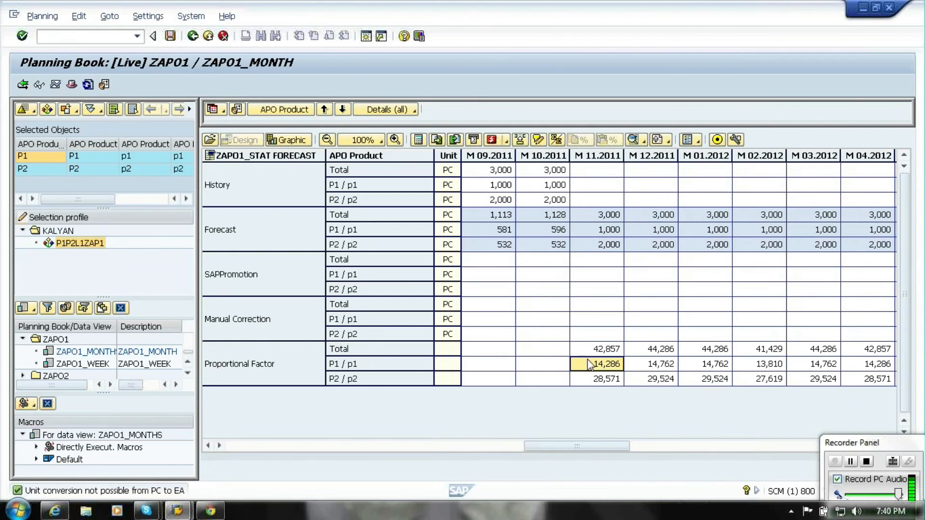
{"action": "left_click", "coordinate": [588, 378]}
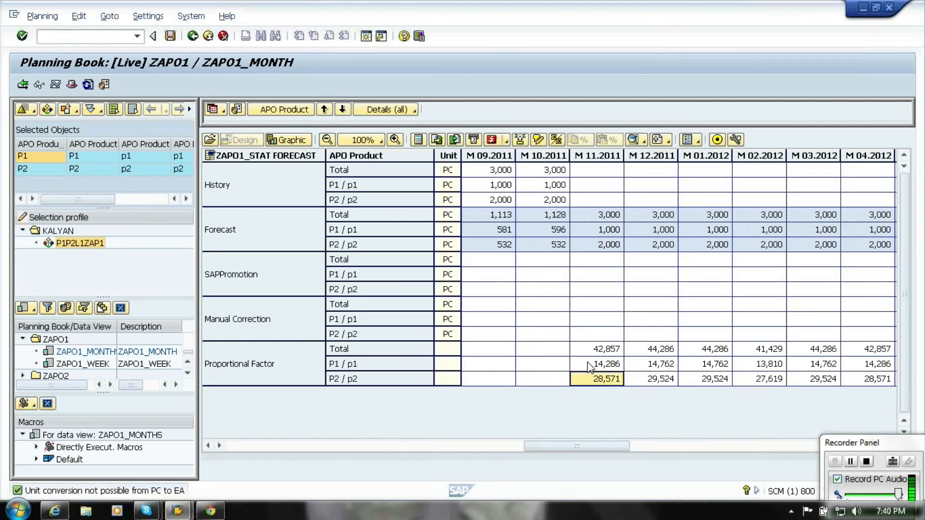
{"action": "left_click", "coordinate": [588, 365]}
{"action": "left_click", "coordinate": [588, 381]}
Enter SAPPromotion totals of 3000 for M 11.2011 and 6000 for M 12.2011 to distribute them across P1 and P2
{"action": "left_click", "coordinate": [605, 264]}
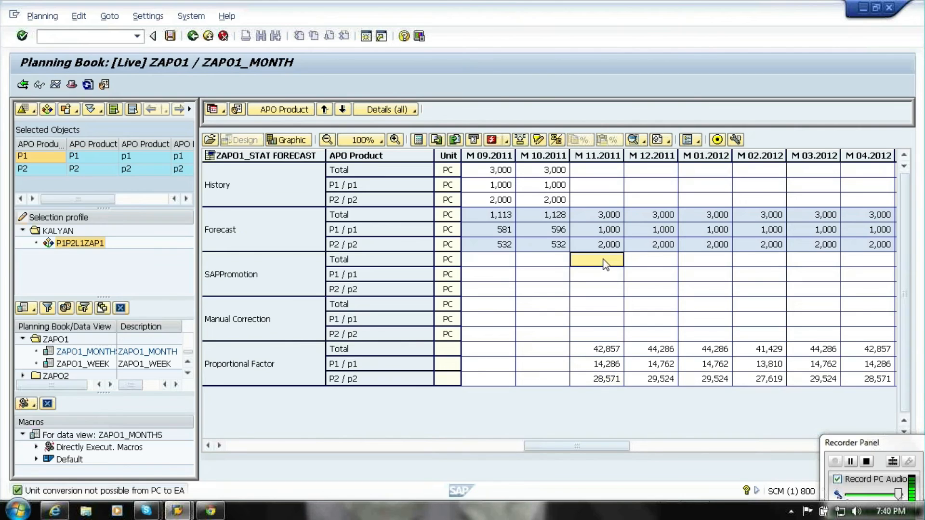
{"action": "left_click", "coordinate": [605, 262]}
{"action": "type", "text": "3000"}
{"action": "key", "text": "Return"}
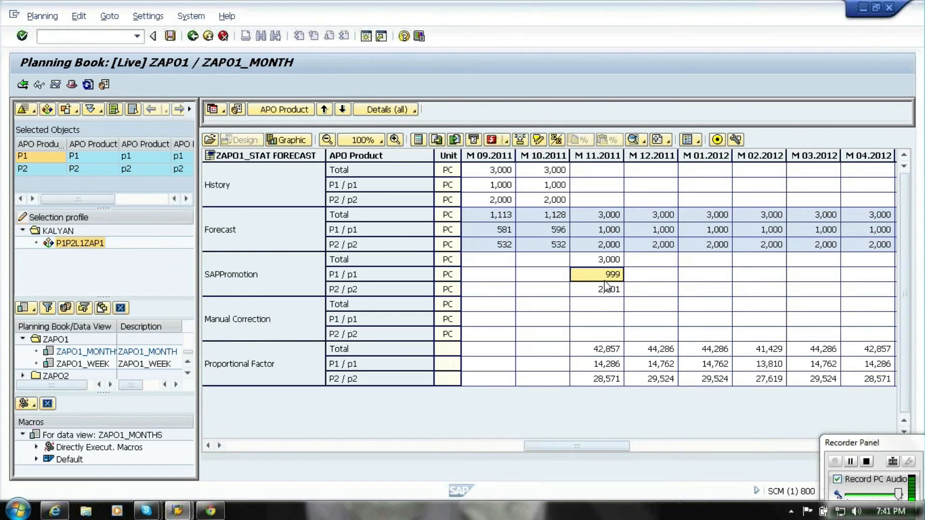
{"action": "left_click", "coordinate": [636, 262]}
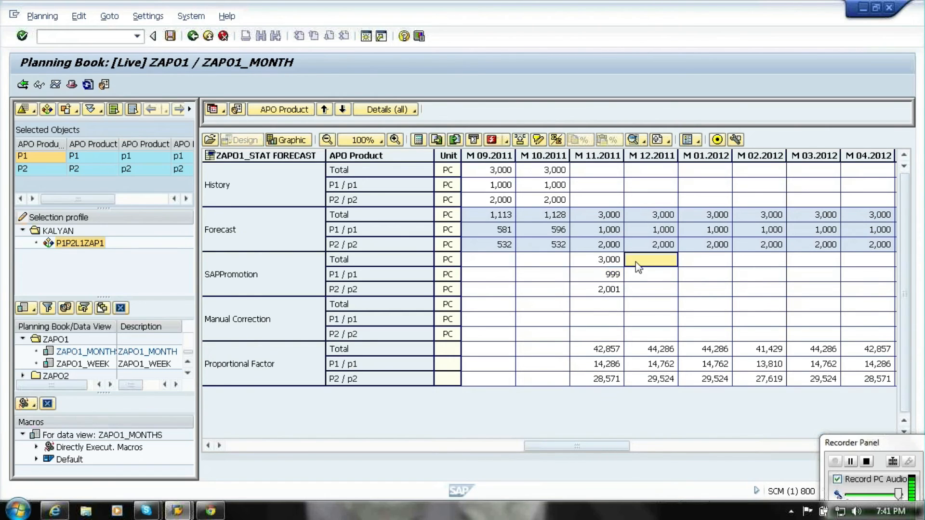
{"action": "type", "text": "6000"}
{"action": "key", "text": "Return"}
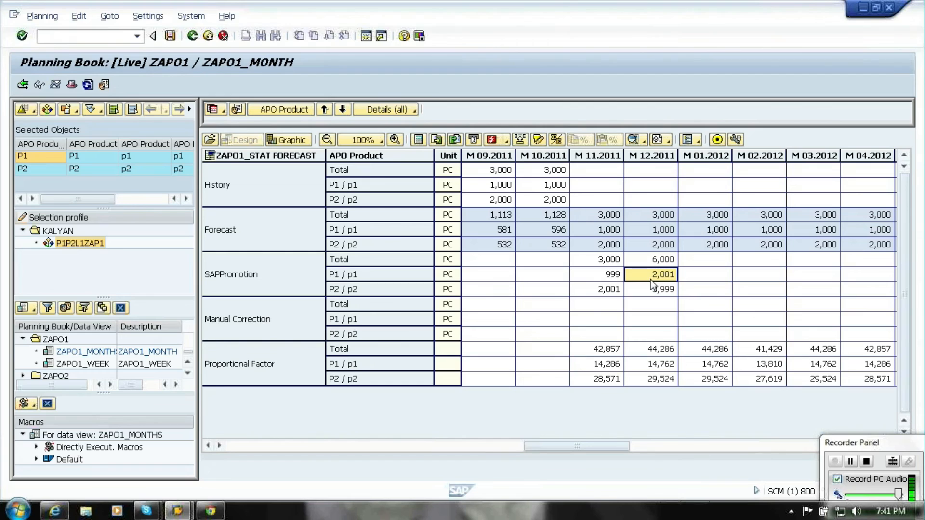
Enter Manual Correction totals of 3000 for M 11.2011 and 6000 for M 12.2011, and highlight that key figure
{"action": "left_click", "coordinate": [593, 308]}
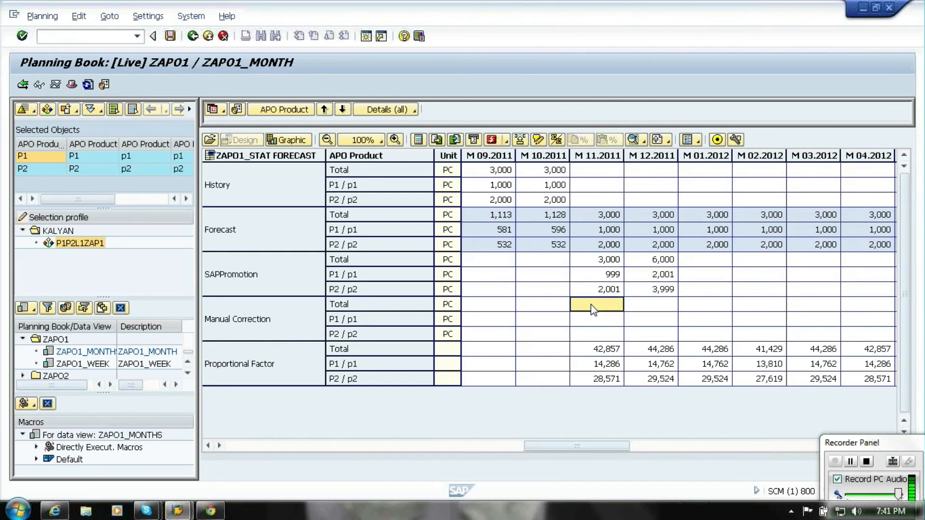
{"action": "type", "text": "3,00"}
{"action": "type", "text": "000"}
{"action": "key", "text": "Tab"}
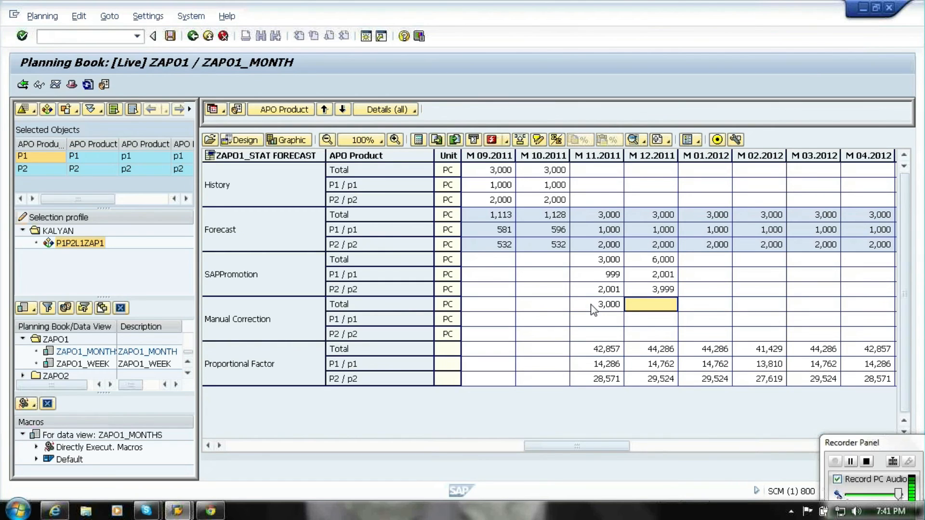
{"action": "type", "text": "6000"}
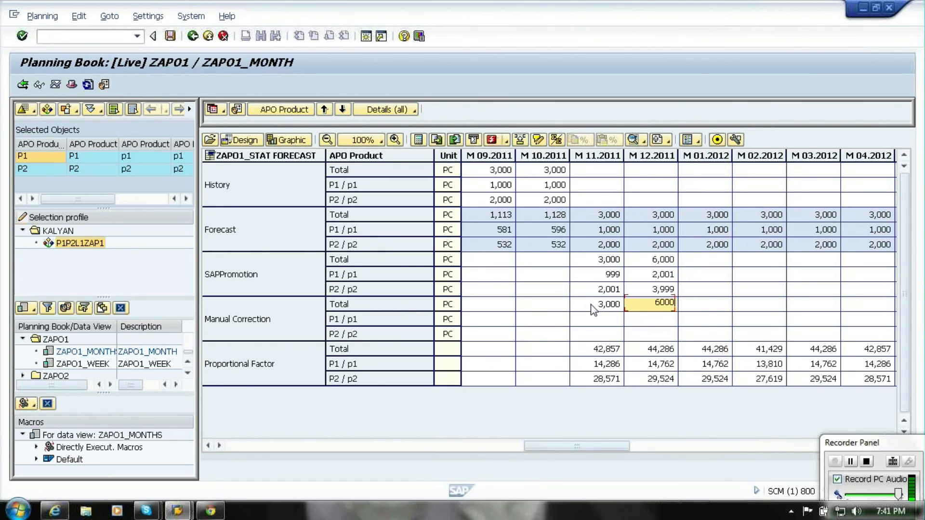
{"action": "key", "text": "Return"}
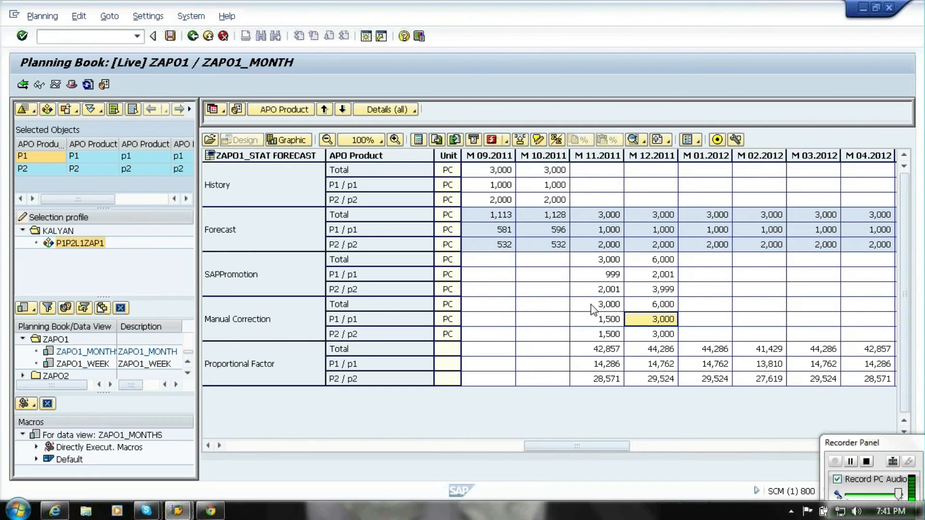
{"action": "left_click", "coordinate": [277, 315]}
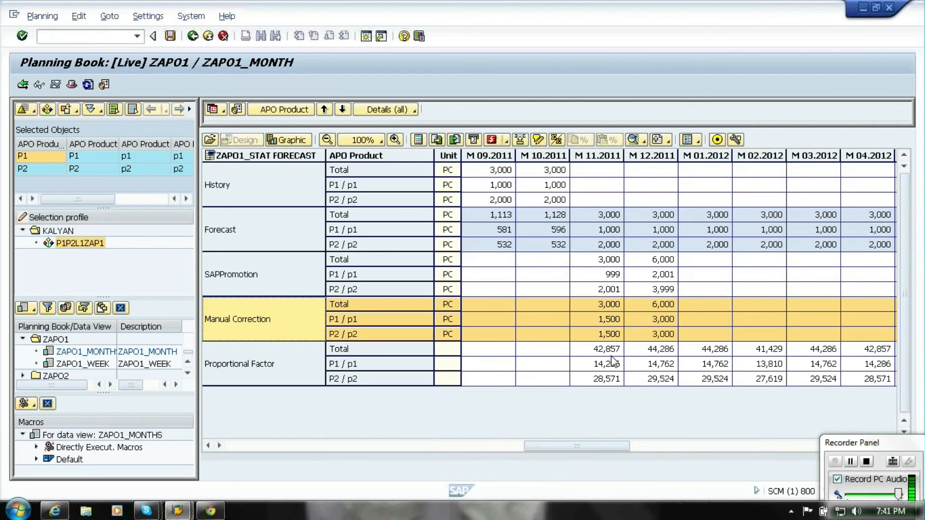
Clear the P1 Proportional Factor for M 11.2011 and save the planning data
{"action": "left_click", "coordinate": [583, 365]}
{"action": "key", "text": "Delete"}
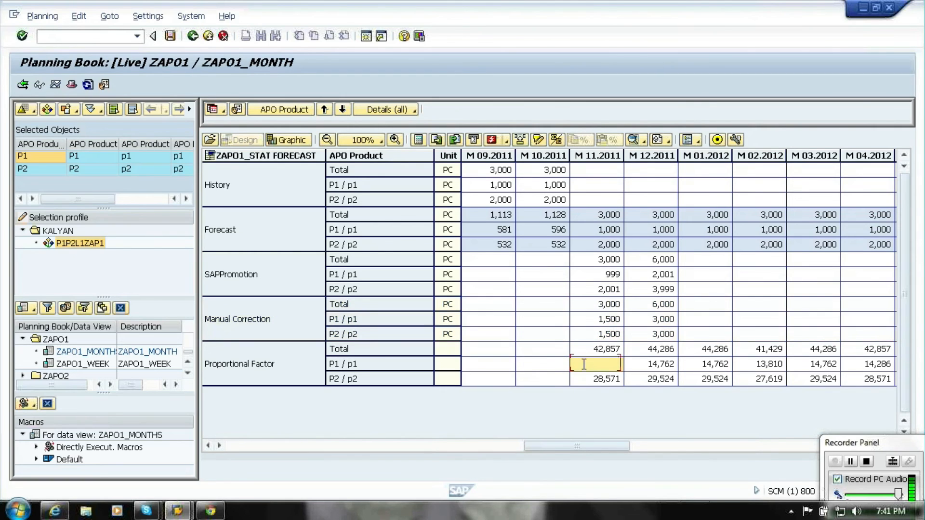
{"action": "key", "text": "Return"}
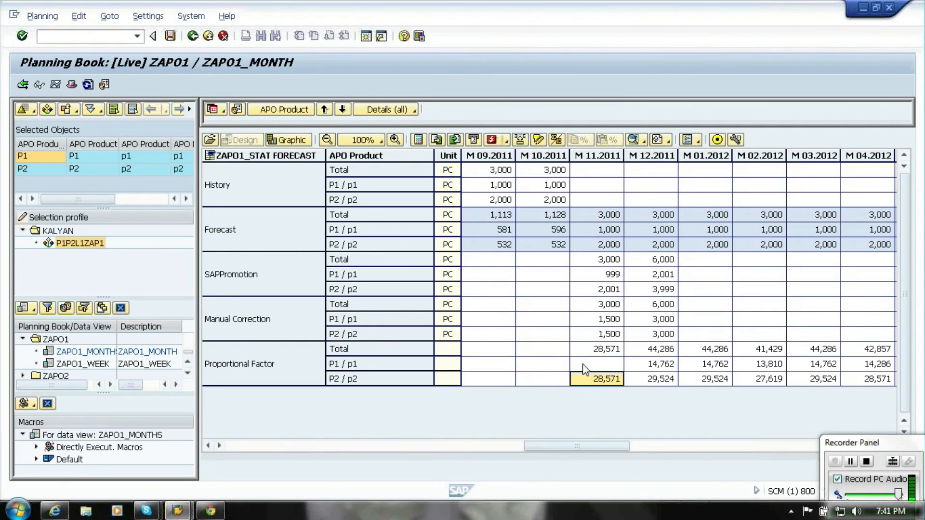
{"action": "left_click", "coordinate": [171, 35]}
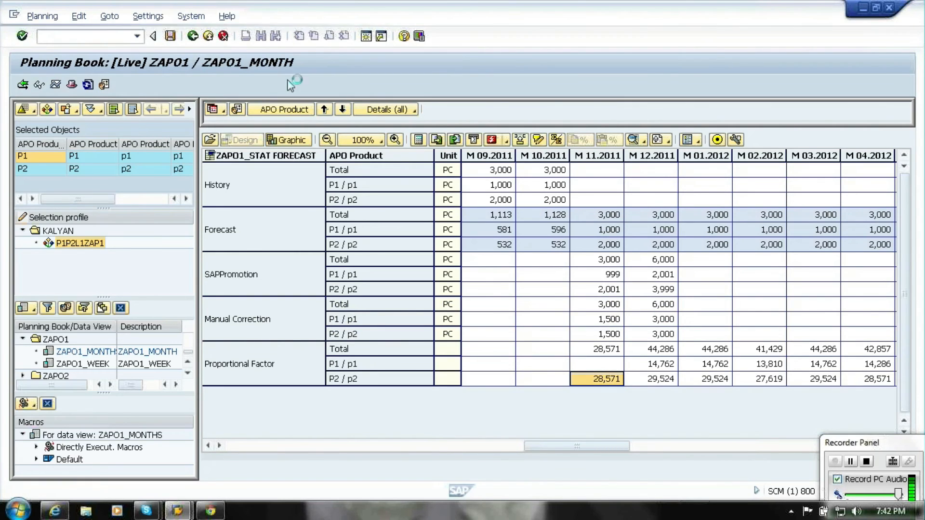
Clear the SAPPromotion values for M 11.2011 at total, P1 and P2 level
{"action": "left_click", "coordinate": [583, 261]}
{"action": "left_click", "coordinate": [583, 260]}
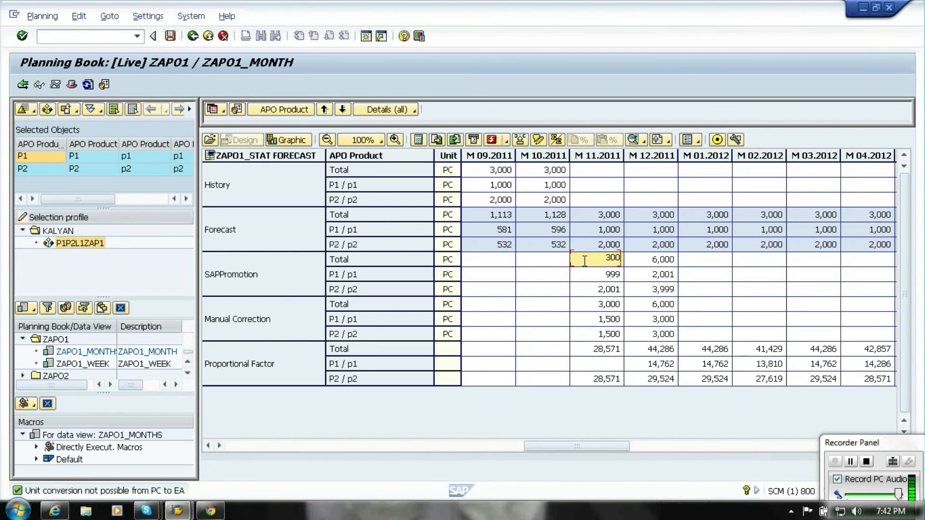
{"action": "key", "text": "Return"}
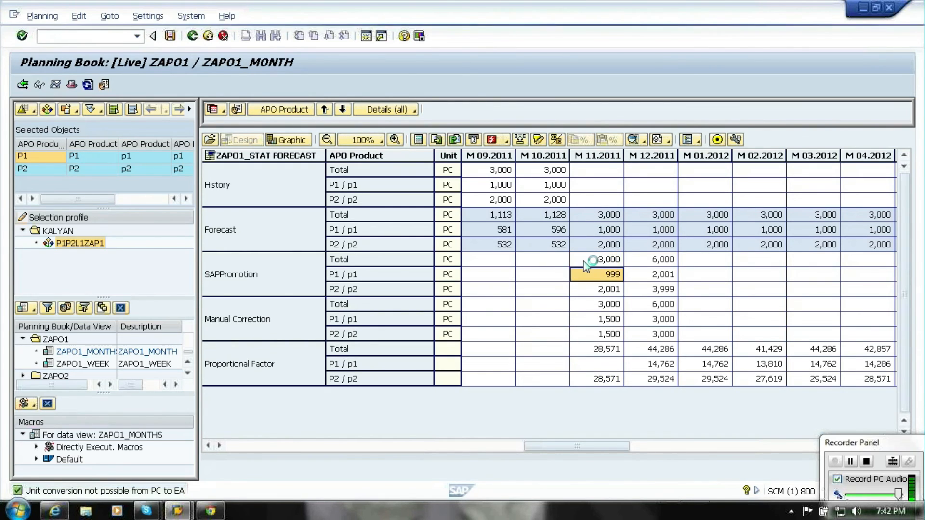
{"action": "key", "text": "Delete"}
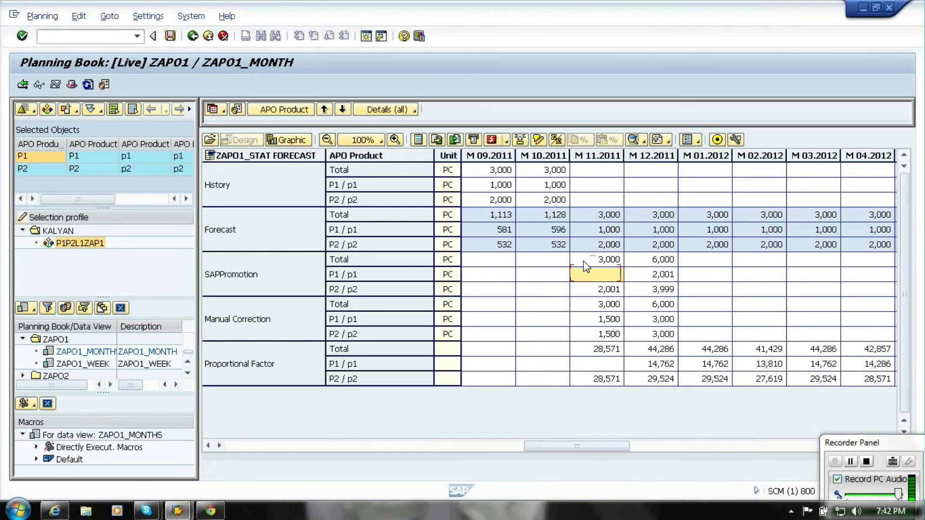
{"action": "key", "text": "Return"}
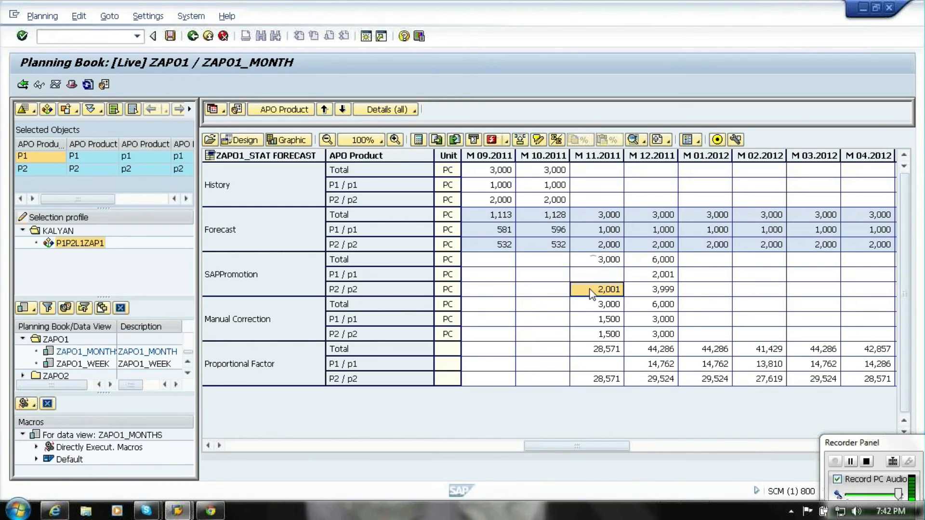
{"action": "key", "text": "Delete"}
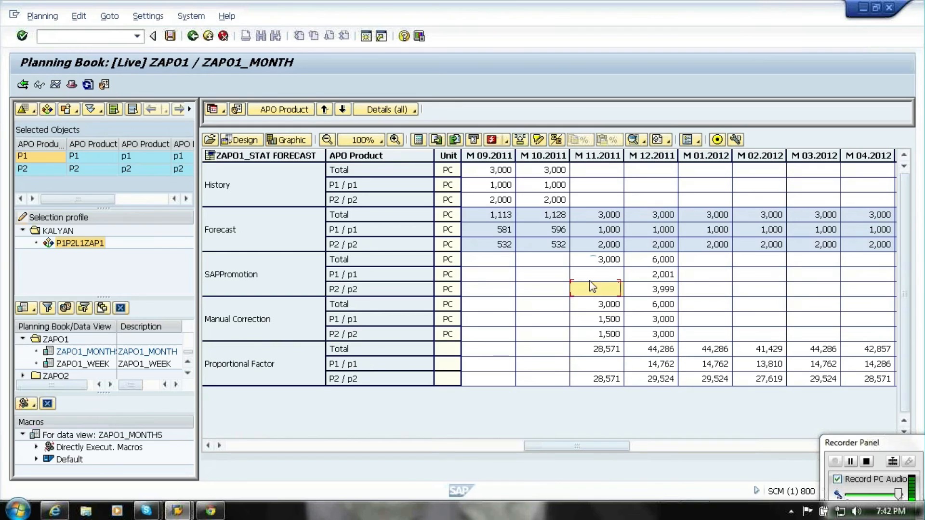
{"action": "key", "text": "Delete"}
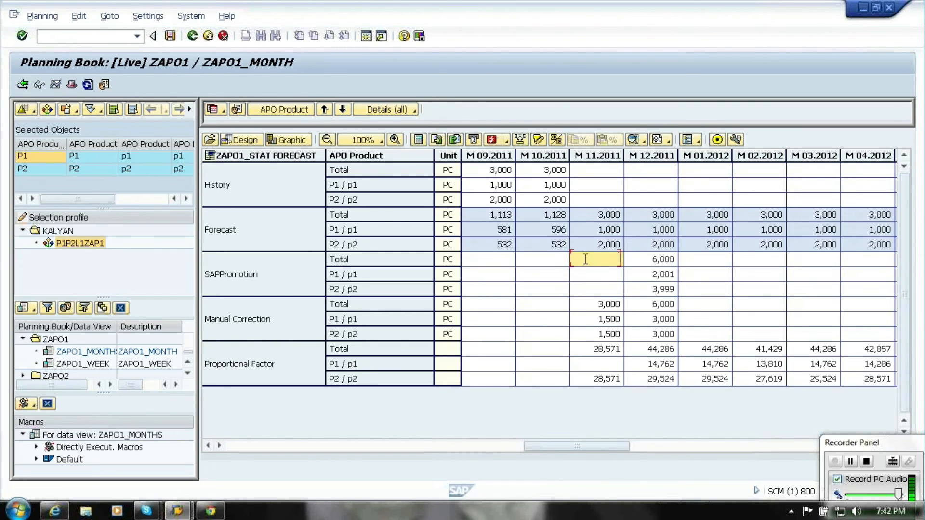
Save the cleared planning data and enter a SAPPromotion total of 3000 for M 11.2011 to redistribute it
{"action": "left_click", "coordinate": [171, 37]}
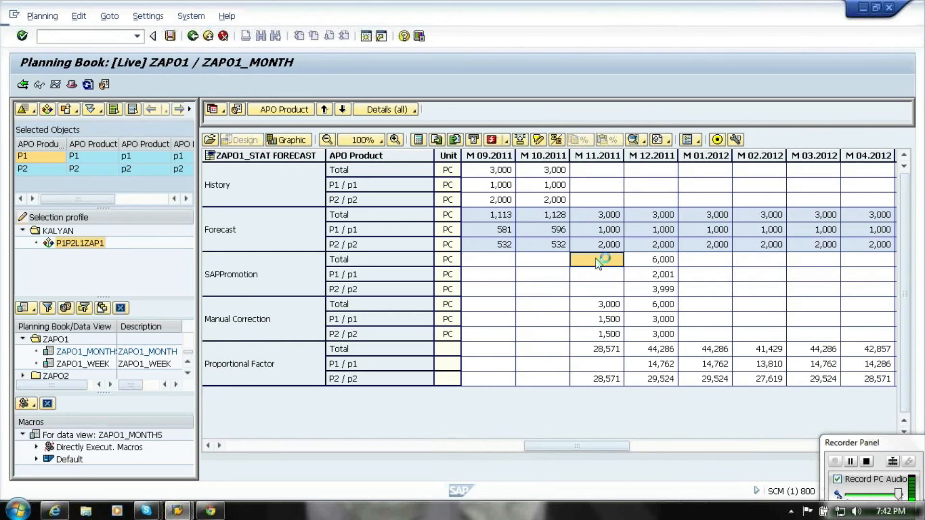
{"action": "type", "text": "3000"}
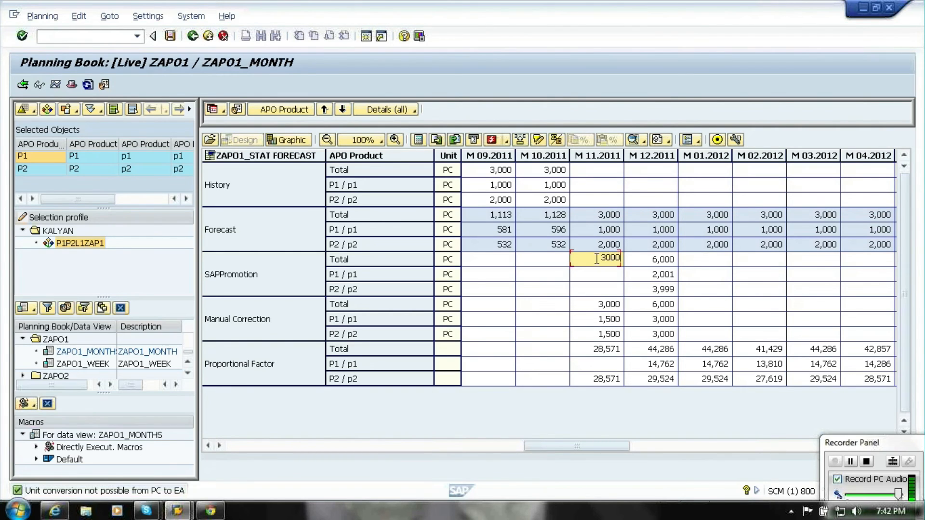
{"action": "key", "text": "Return"}
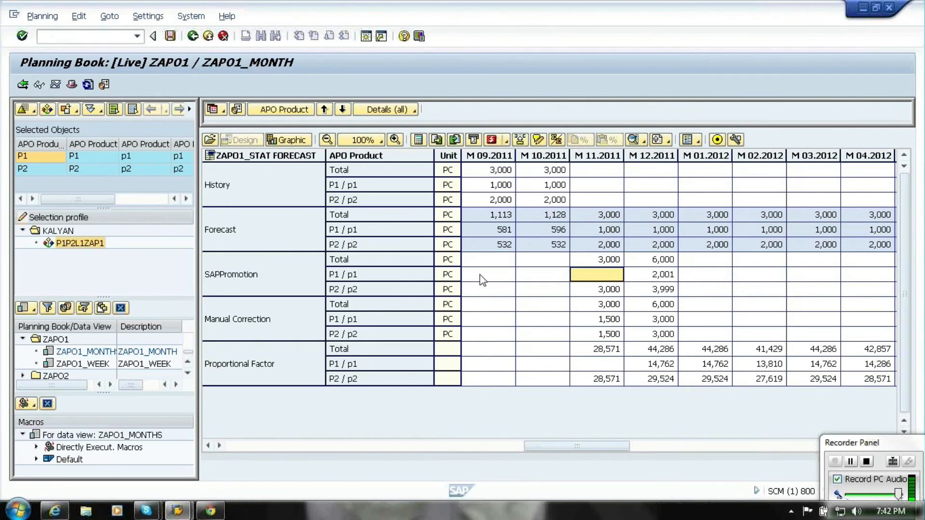
Compare the P1 and P2 Proportional Factors for M 11.2011 with the SAPPromotion quantities distributed to each product
{"action": "left_click", "coordinate": [350, 367]}
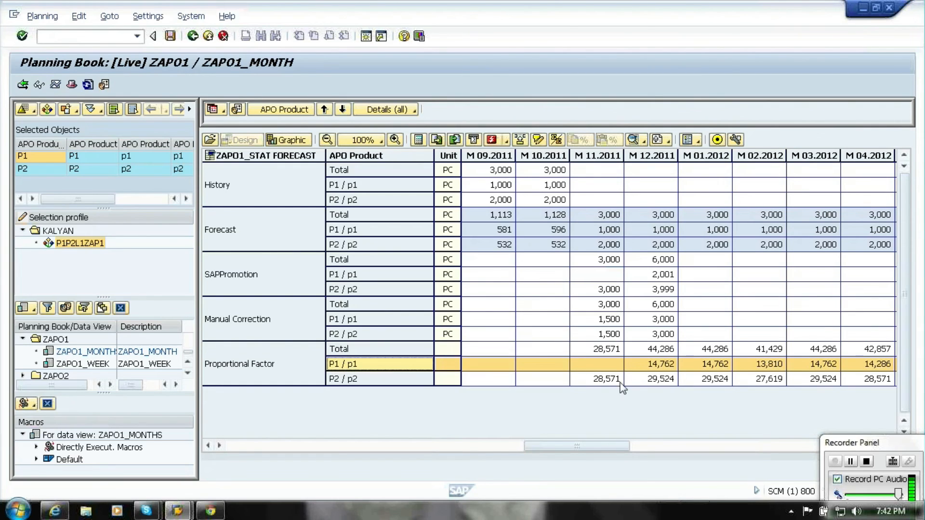
{"action": "left_click", "coordinate": [579, 366]}
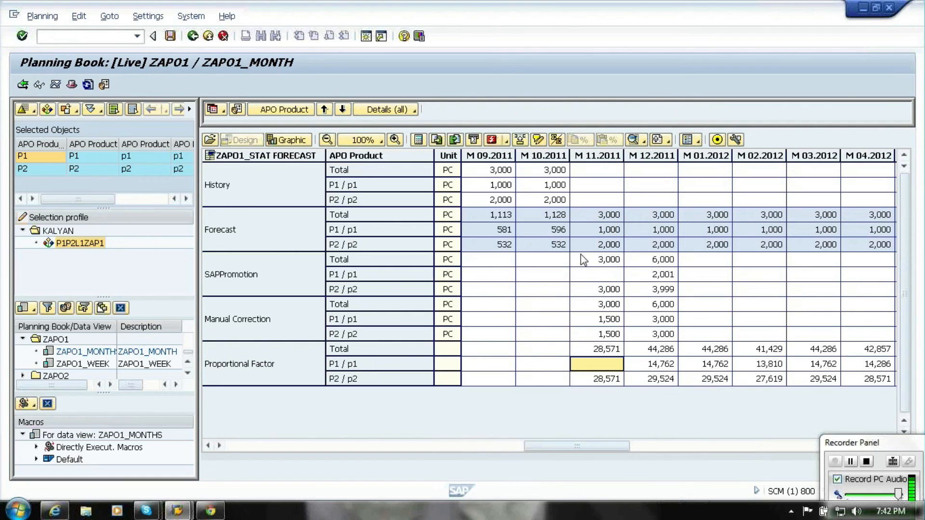
{"action": "left_click", "coordinate": [371, 275]}
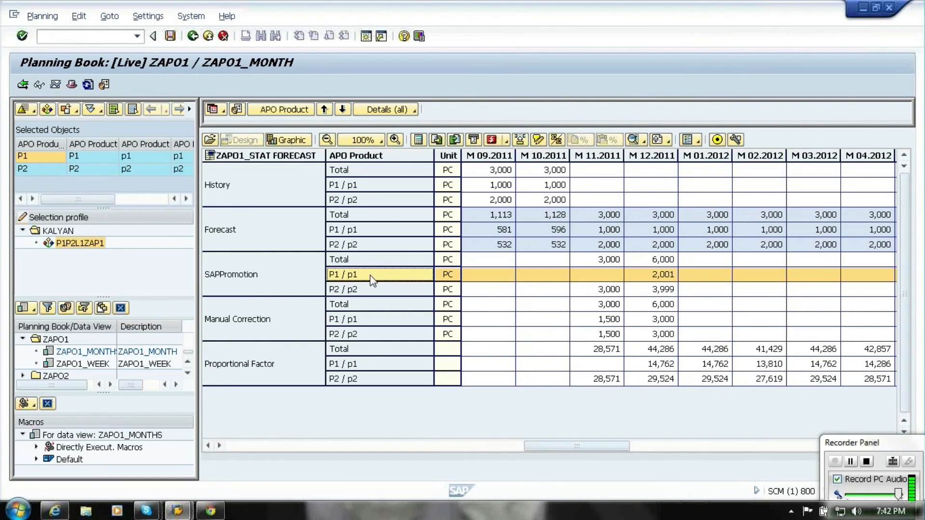
{"action": "left_click", "coordinate": [602, 275]}
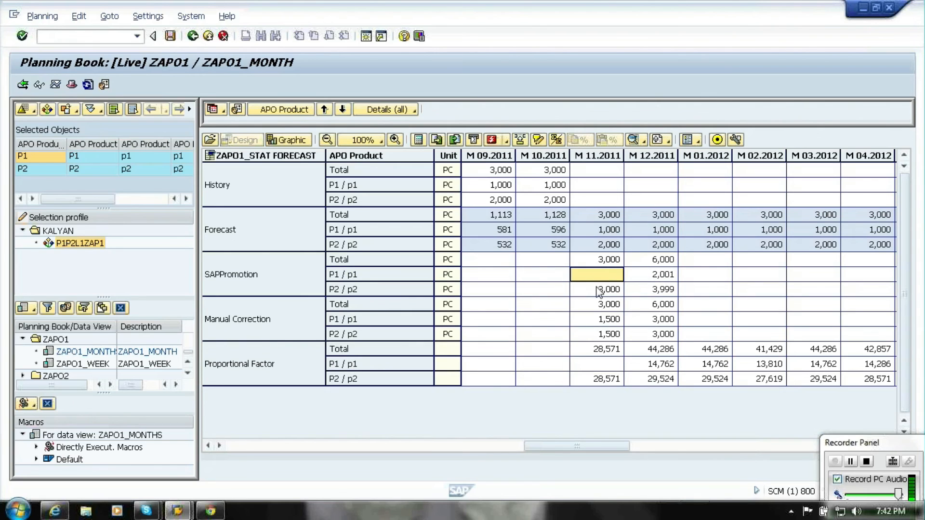
{"action": "left_click", "coordinate": [397, 294]}
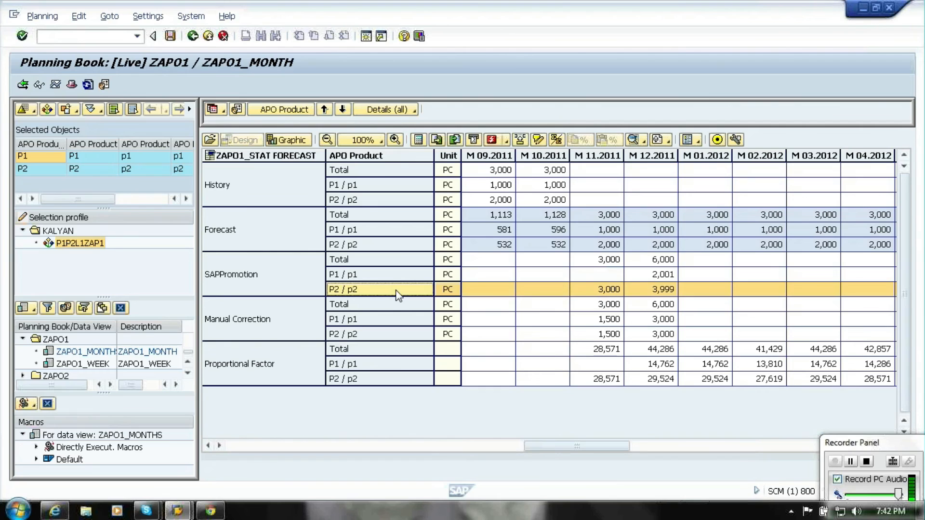
{"action": "left_click", "coordinate": [380, 384]}
{"action": "left_click", "coordinate": [589, 380]}
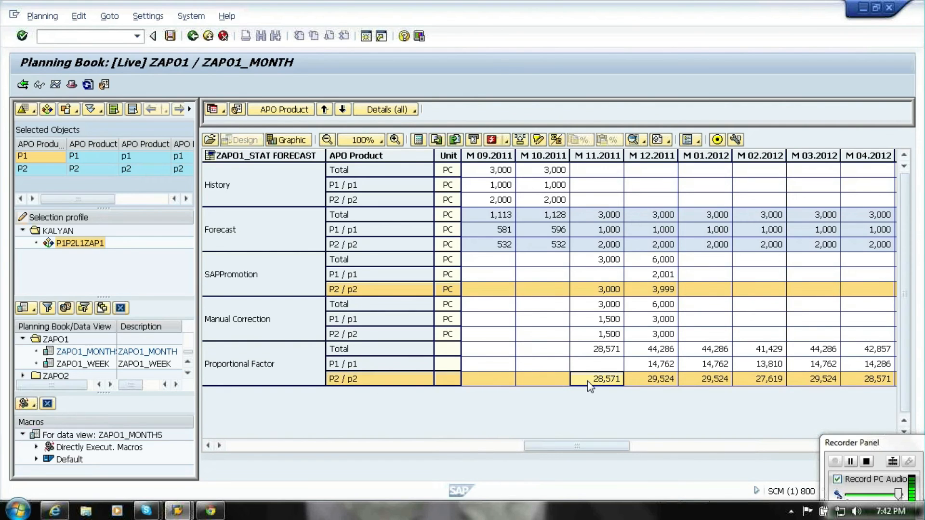
{"action": "left_click", "coordinate": [584, 292]}
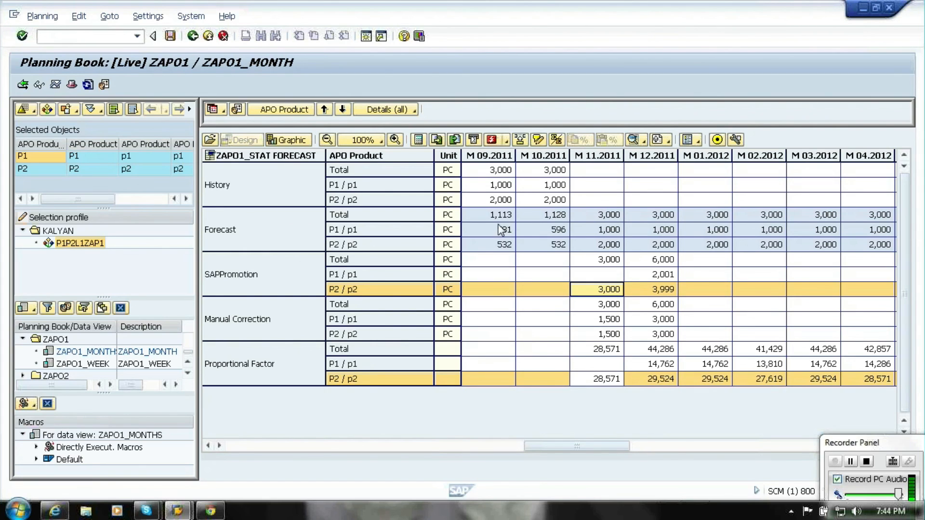
Examine the Forecast split between P1 and P2 for M 11.2011, and highlight the SAPPromotion and Manual Correction key figures
{"action": "left_click", "coordinate": [483, 220]}
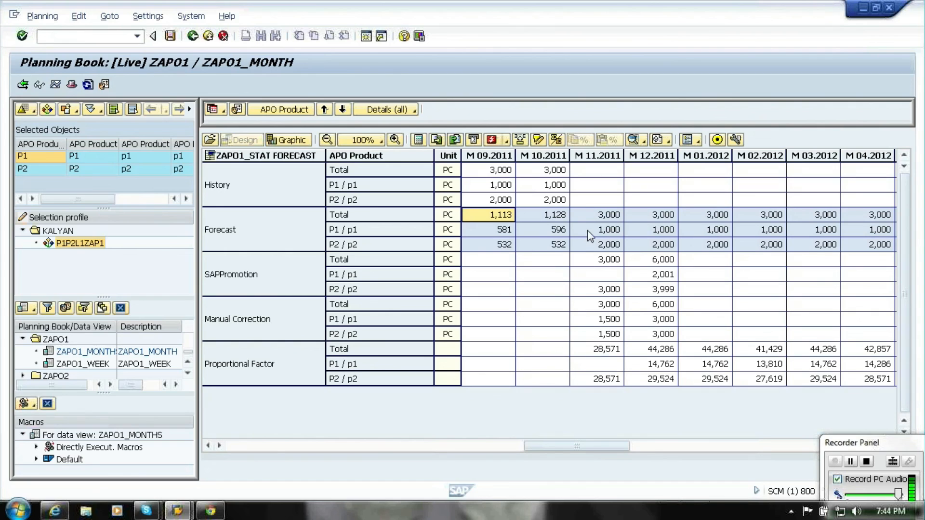
{"action": "left_click_drag", "start_coordinate": [588, 232], "coordinate": [588, 246]}
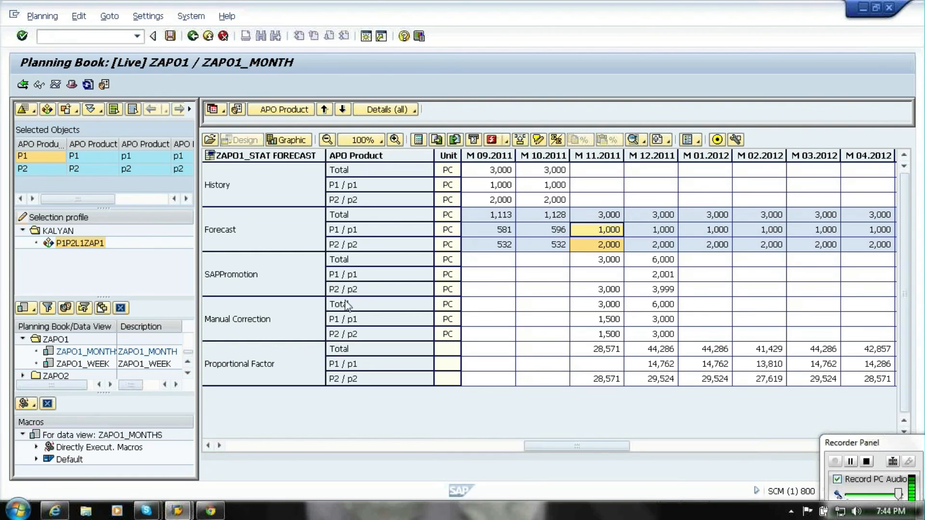
{"action": "left_click", "coordinate": [302, 274]}
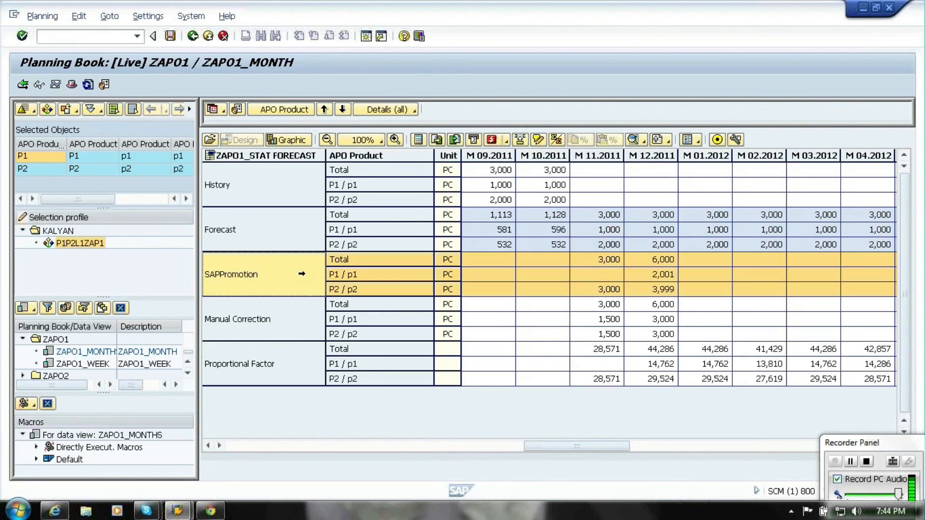
{"action": "left_click", "coordinate": [276, 319]}
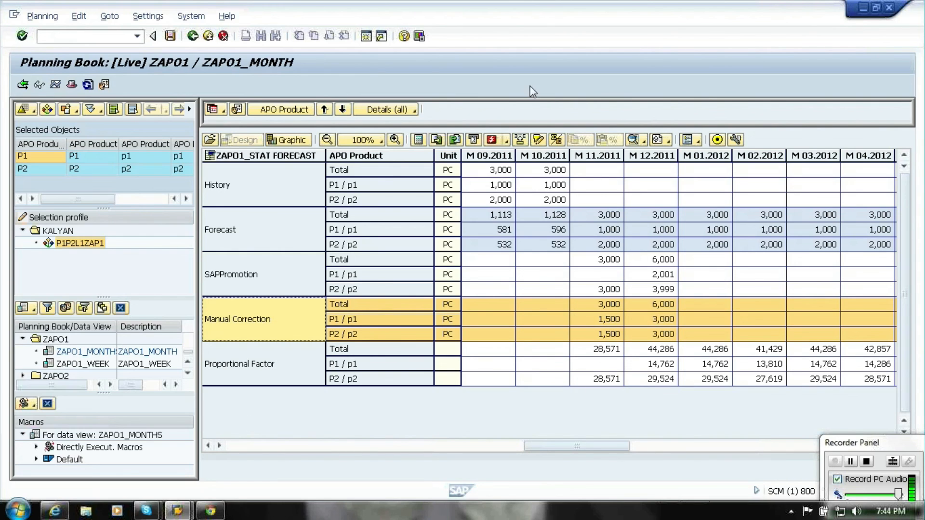
Display all hidden key figures in the planning grid and highlight Sales Order and History together
{"action": "left_click", "coordinate": [644, 141]}
{"action": "left_click", "coordinate": [649, 157]}
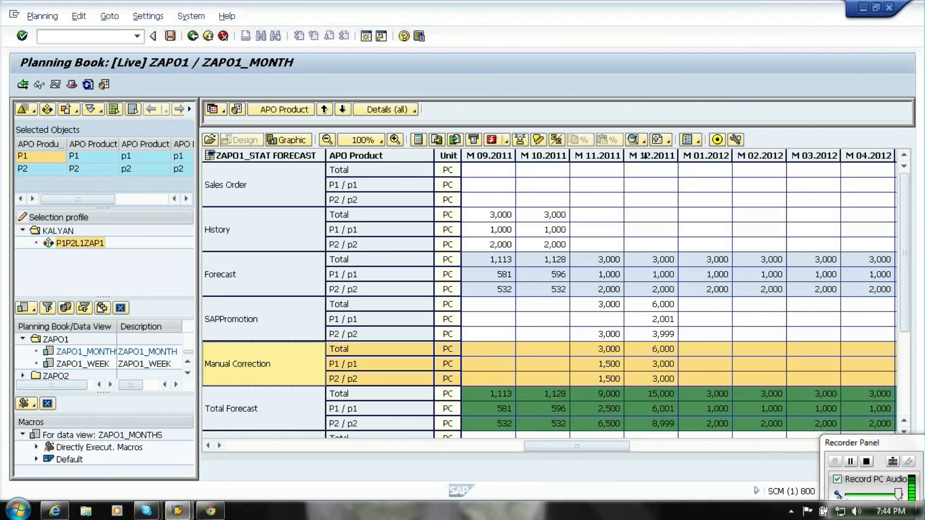
{"action": "left_click", "coordinate": [267, 186]}
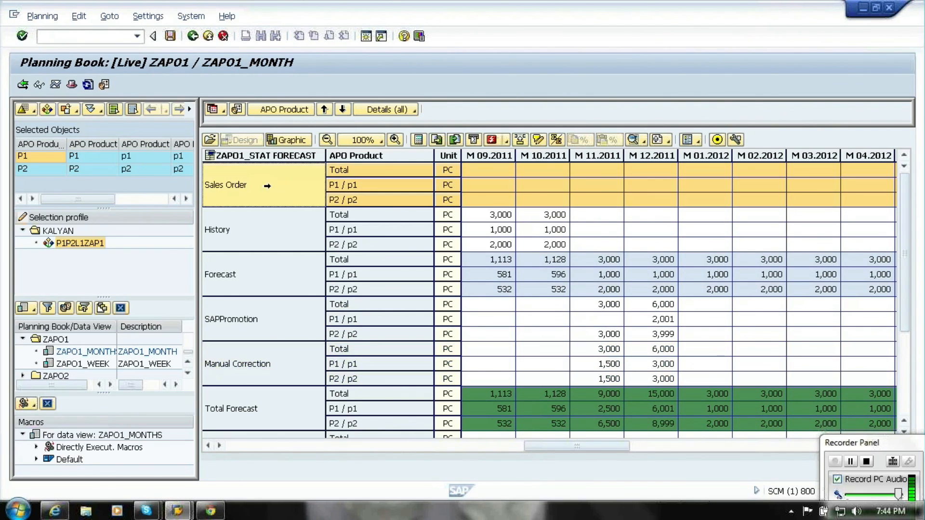
{"action": "left_click", "coordinate": [250, 226]}
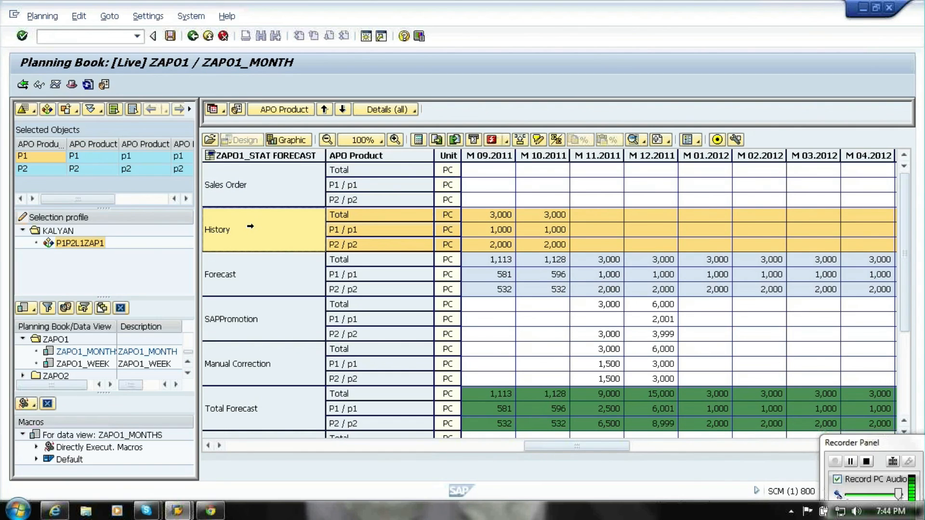
{"action": "left_click", "coordinate": [250, 227], "text": "shift"}
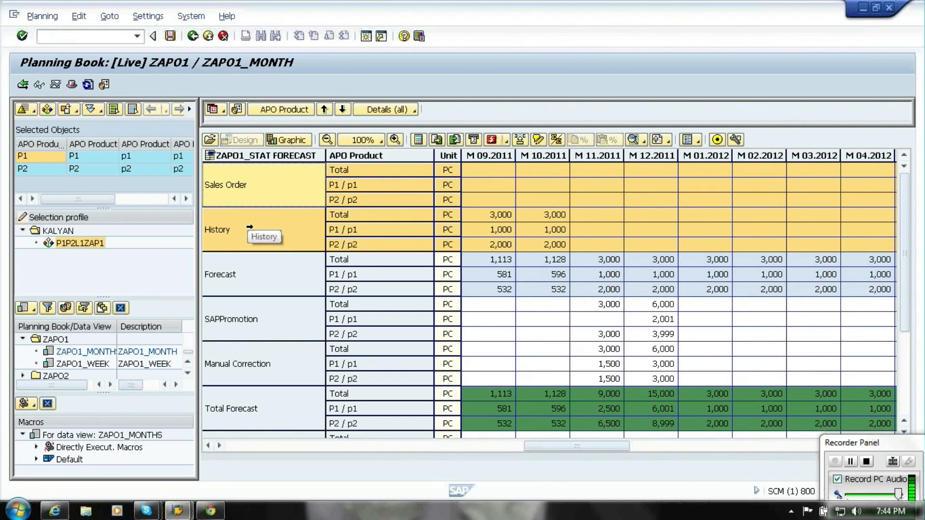
Highlight Forecast, SAPPromotion and Manual Correction as a group, and review them against the Total Forecast rows
{"action": "left_click", "coordinate": [242, 277]}
{"action": "left_click", "coordinate": [238, 312]}
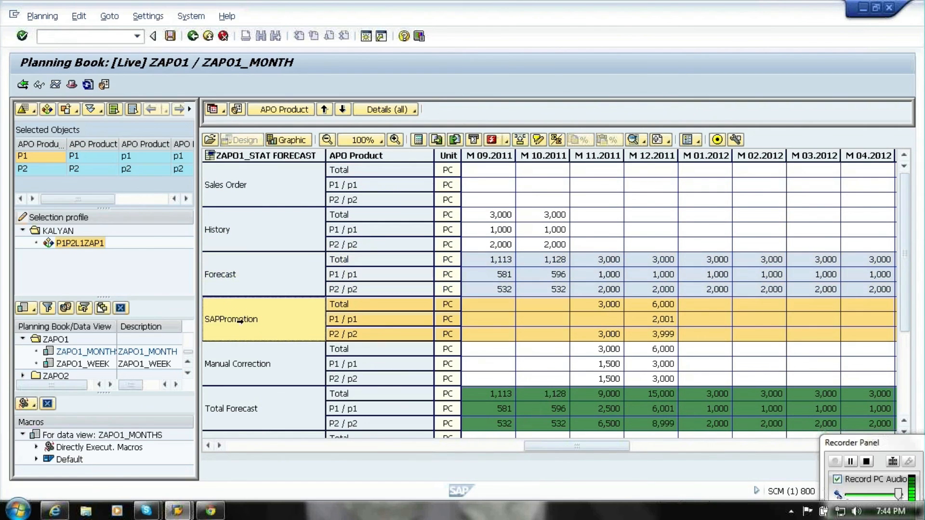
{"action": "left_click", "coordinate": [242, 359]}
{"action": "left_click_drag", "start_coordinate": [250, 279], "coordinate": [242, 358]}
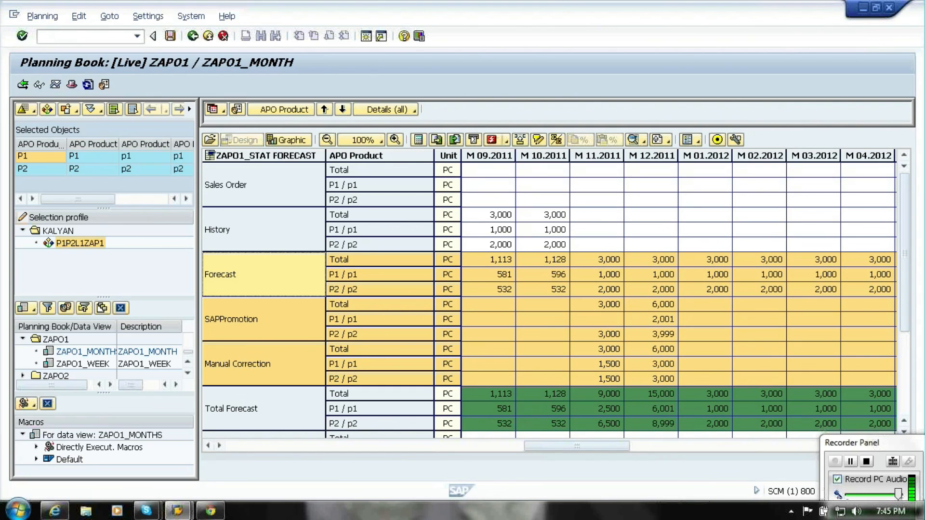
{"action": "scroll", "coordinate": [909, 364], "scroll_direction": "down", "scroll_amount": 2}
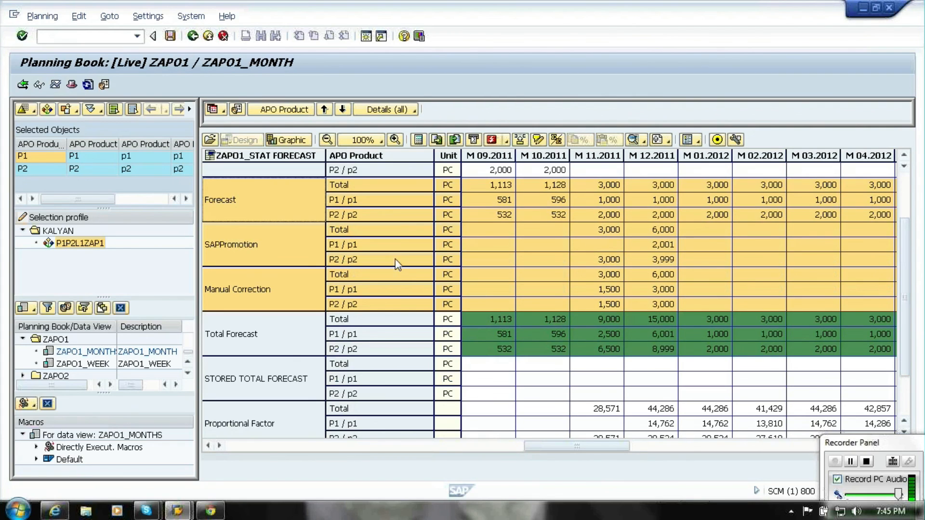
{"action": "left_click", "coordinate": [260, 288]}
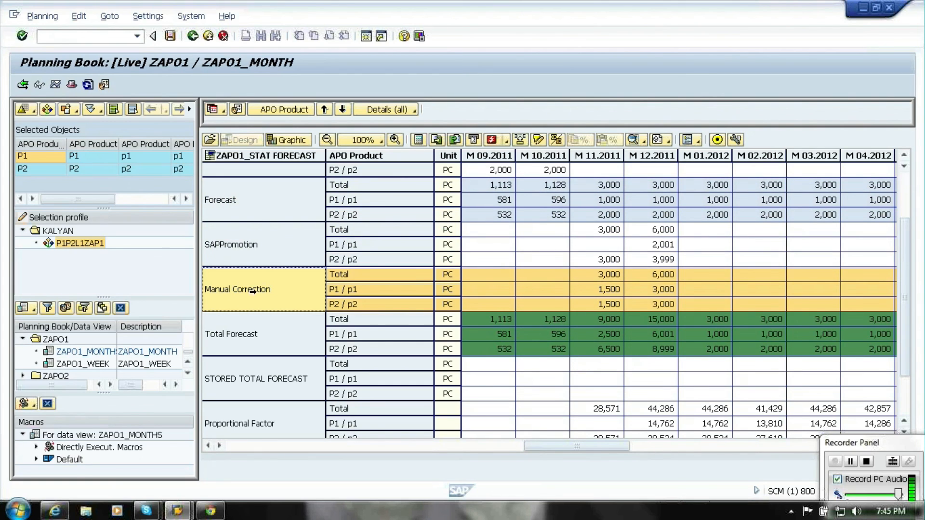
{"action": "left_click", "coordinate": [265, 234]}
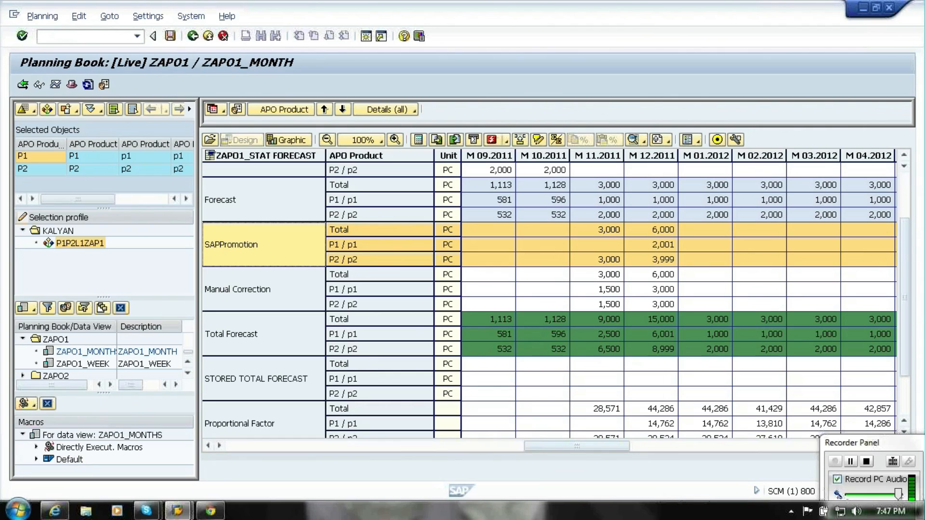
{"action": "left_click", "coordinate": [891, 444]}
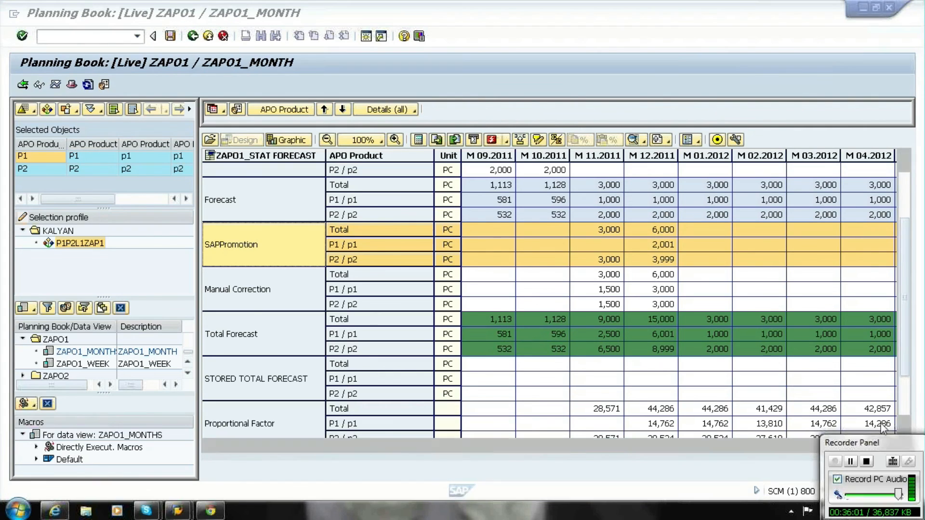